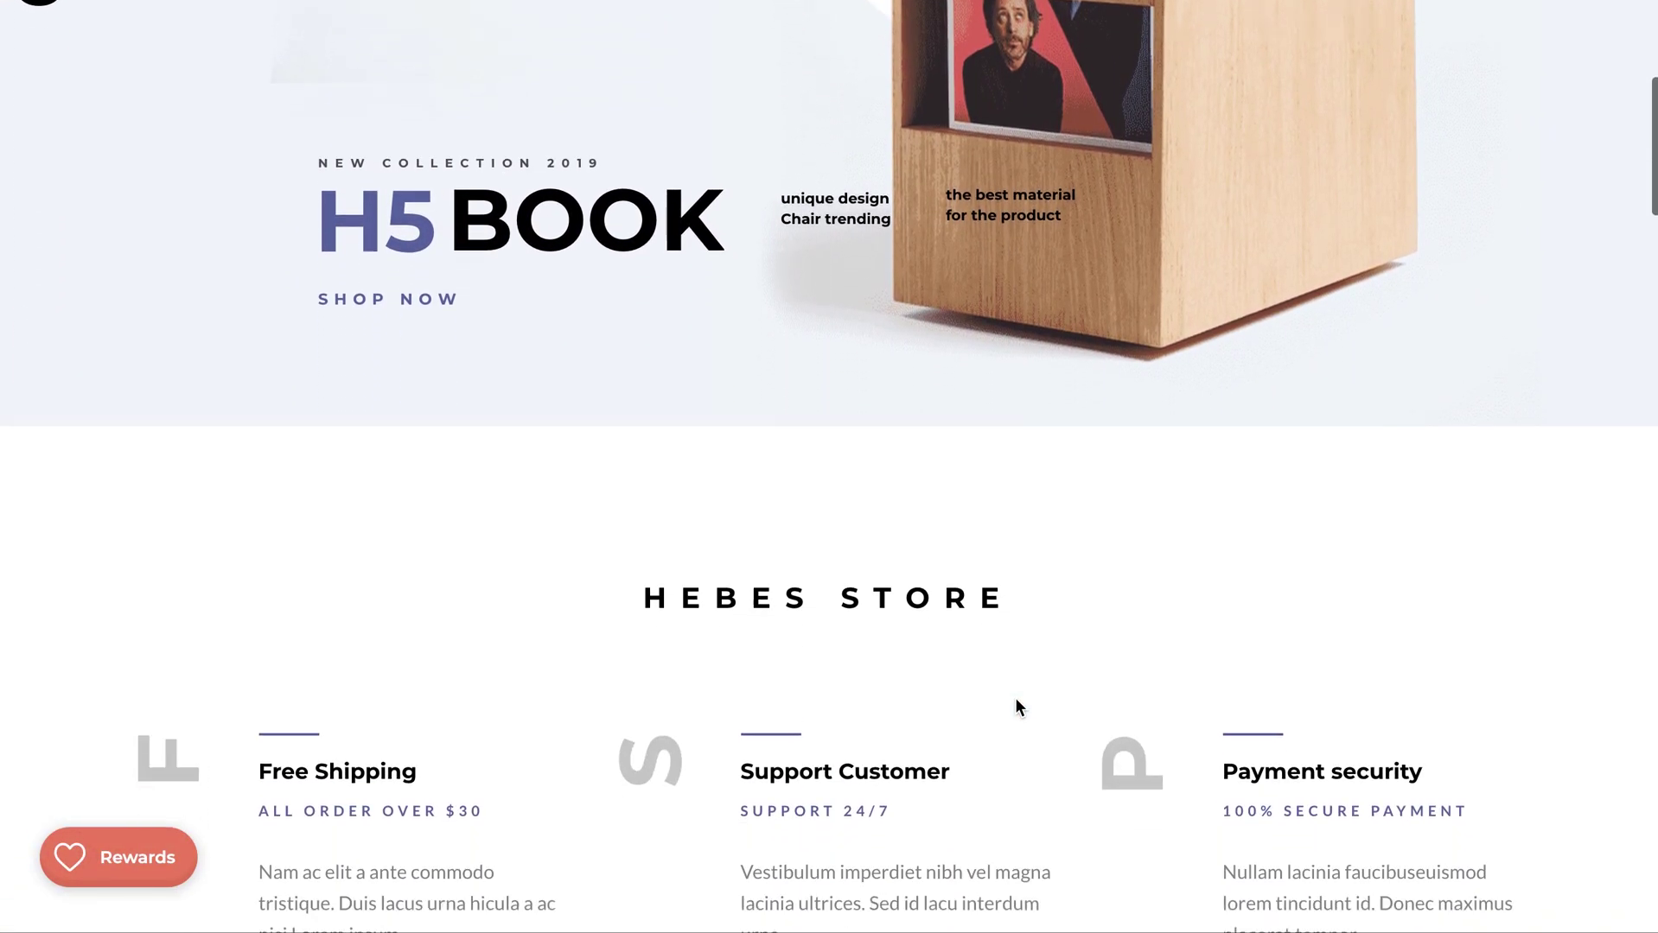
Scroll to the home page footer and follow the Referral Program link to the rewards panel.
scroll(1013, 698, "up", 1)
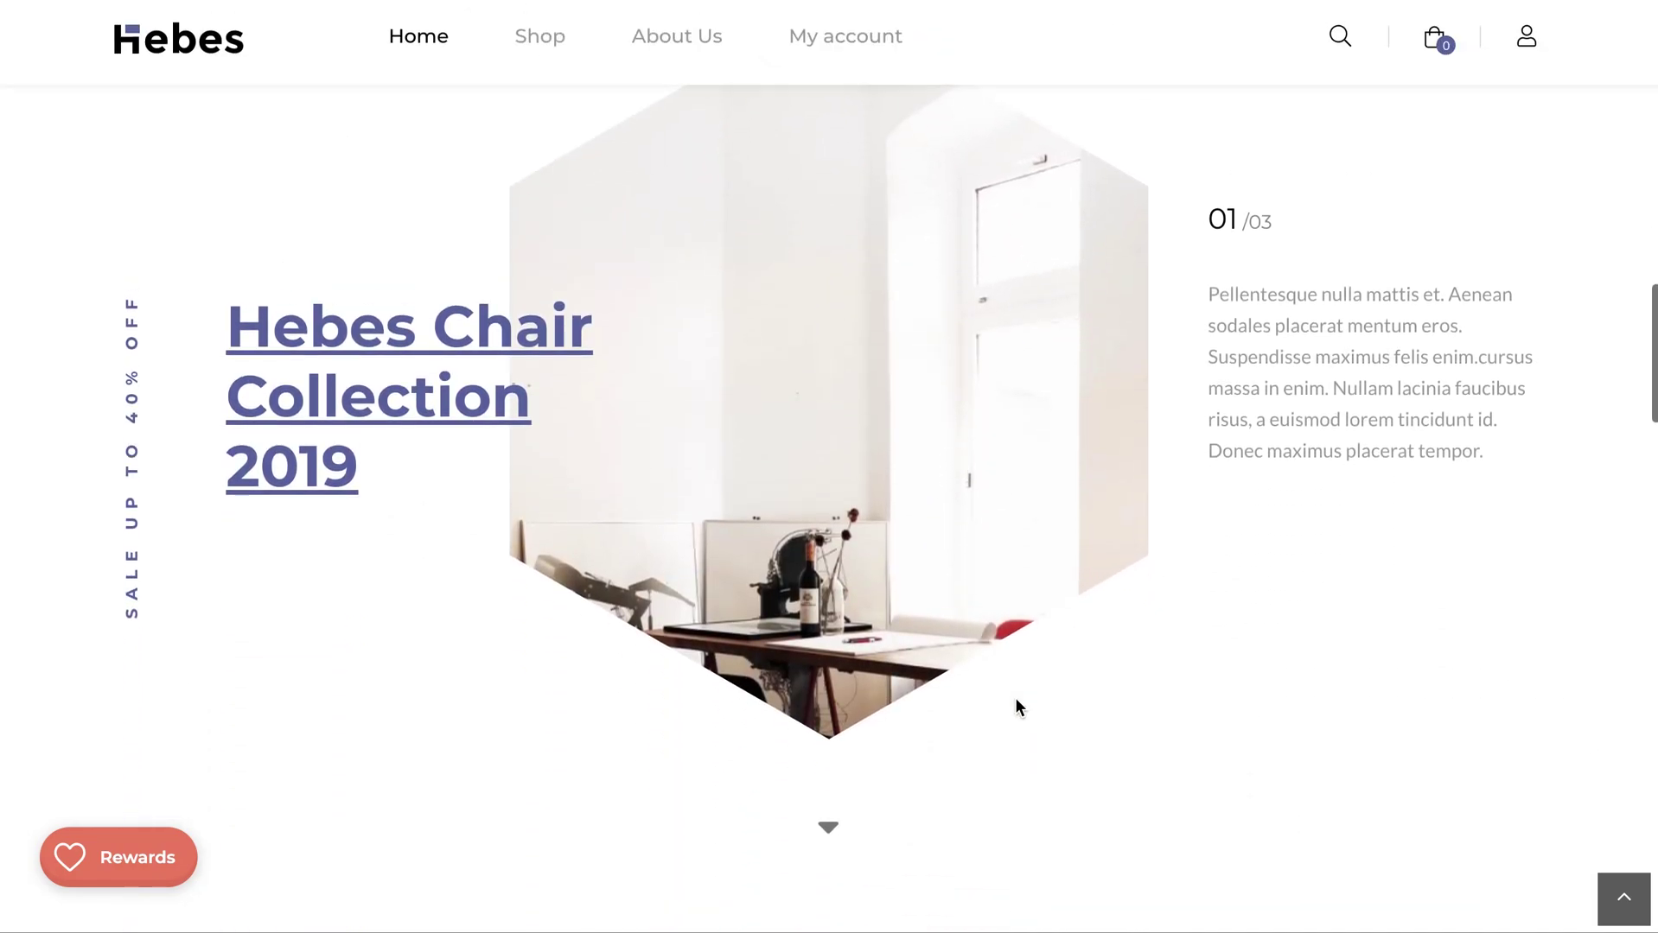
scroll(1014, 699, "down", 10)
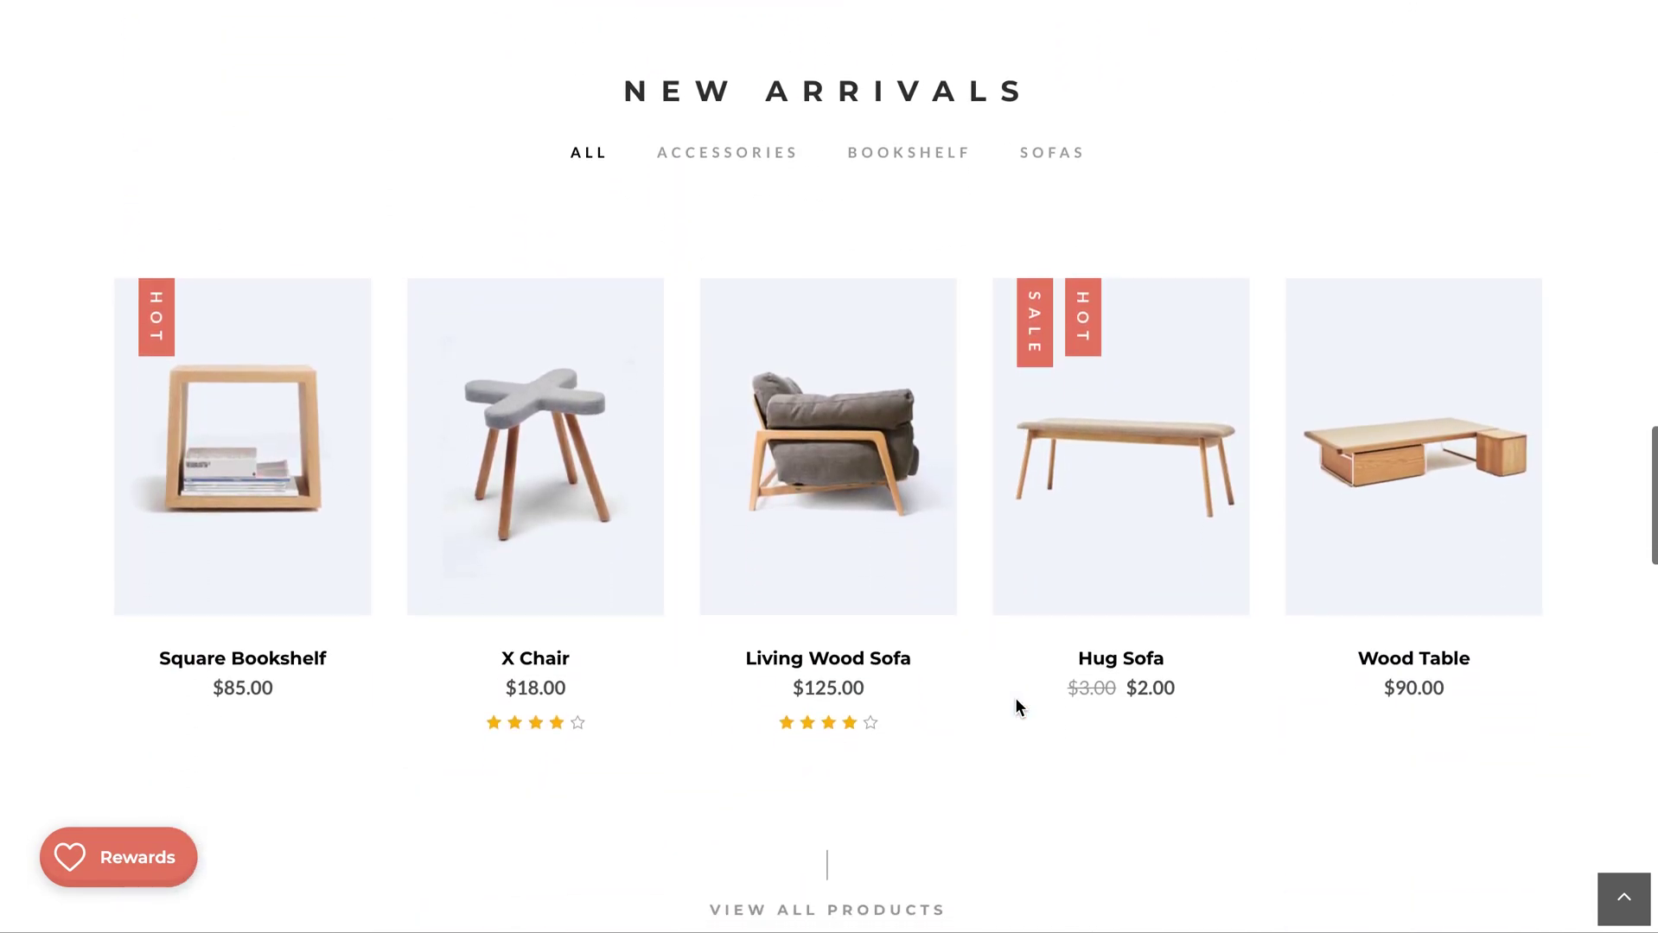
scroll(1014, 699, "down", 15)
scroll(1013, 699, "down", 1)
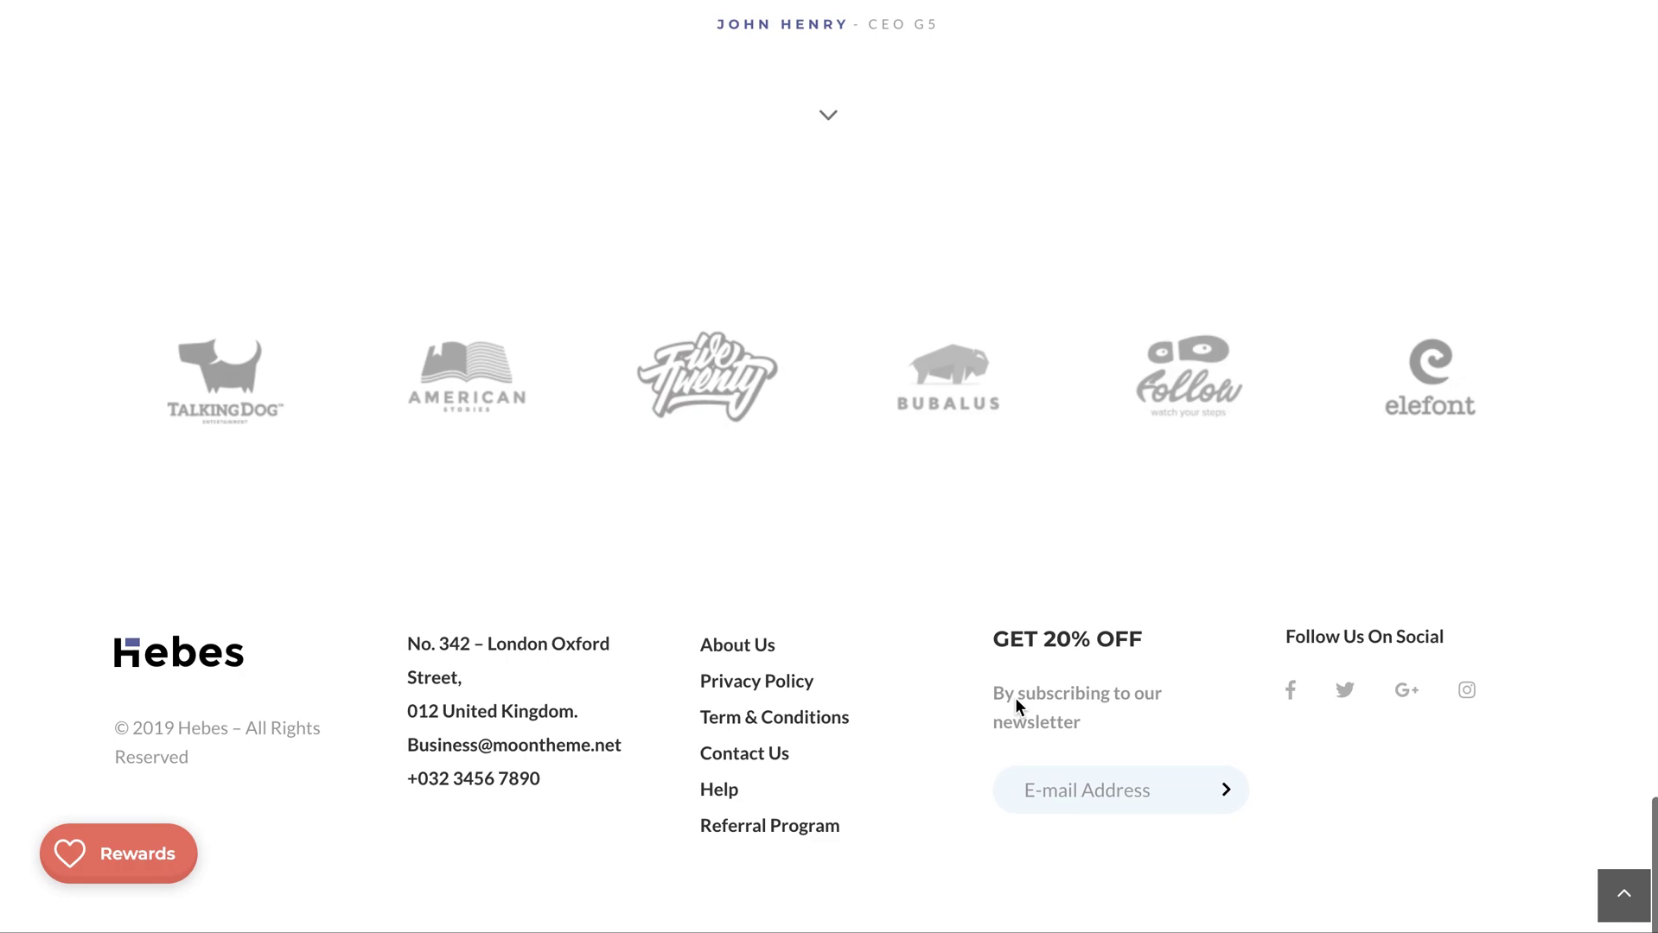
left_click(733, 836)
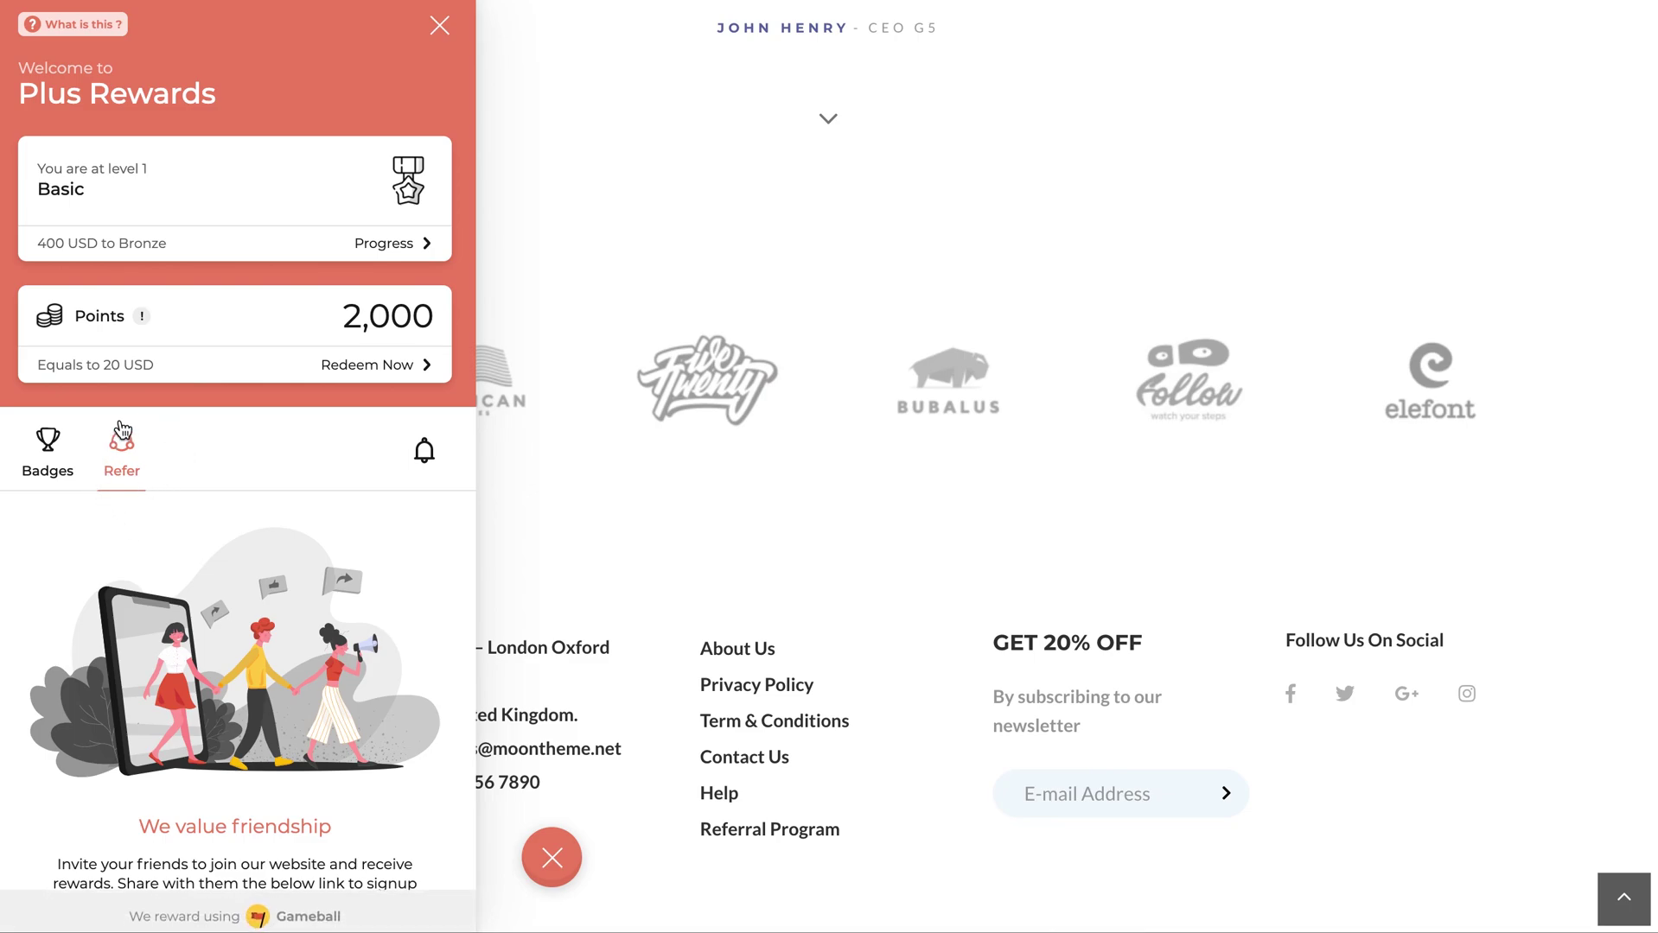
View the Badges board, then return to the Refer view.
left_click(48, 459)
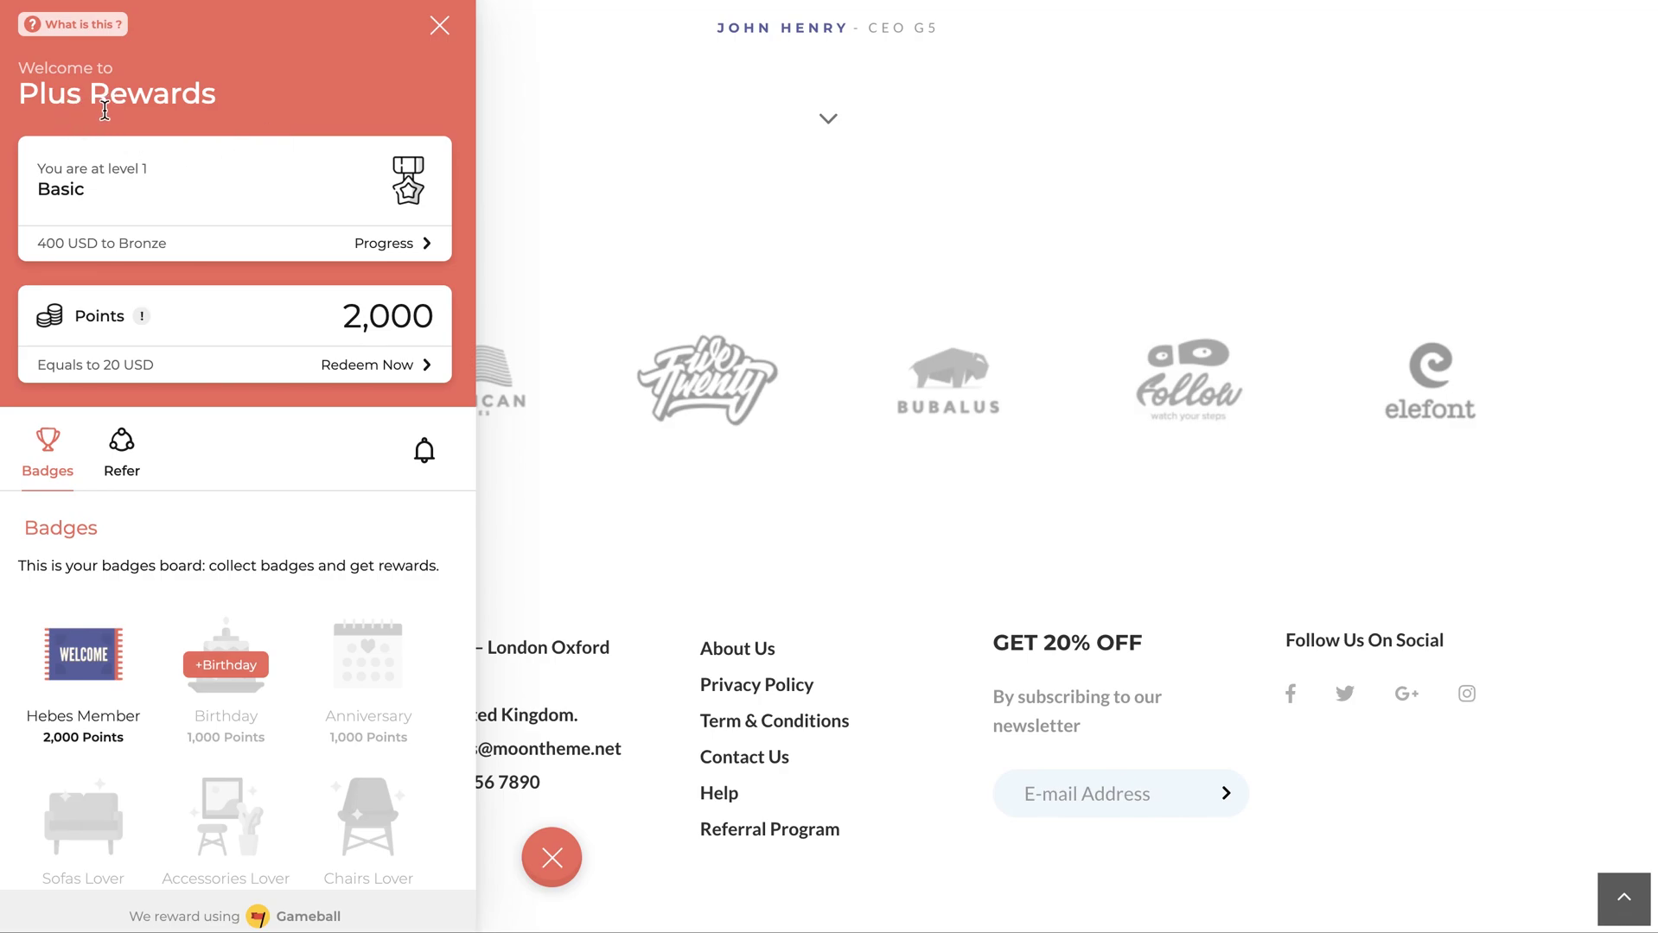
left_click(121, 462)
scroll(161, 577, "down", 5)
scroll(161, 578, "up", 5)
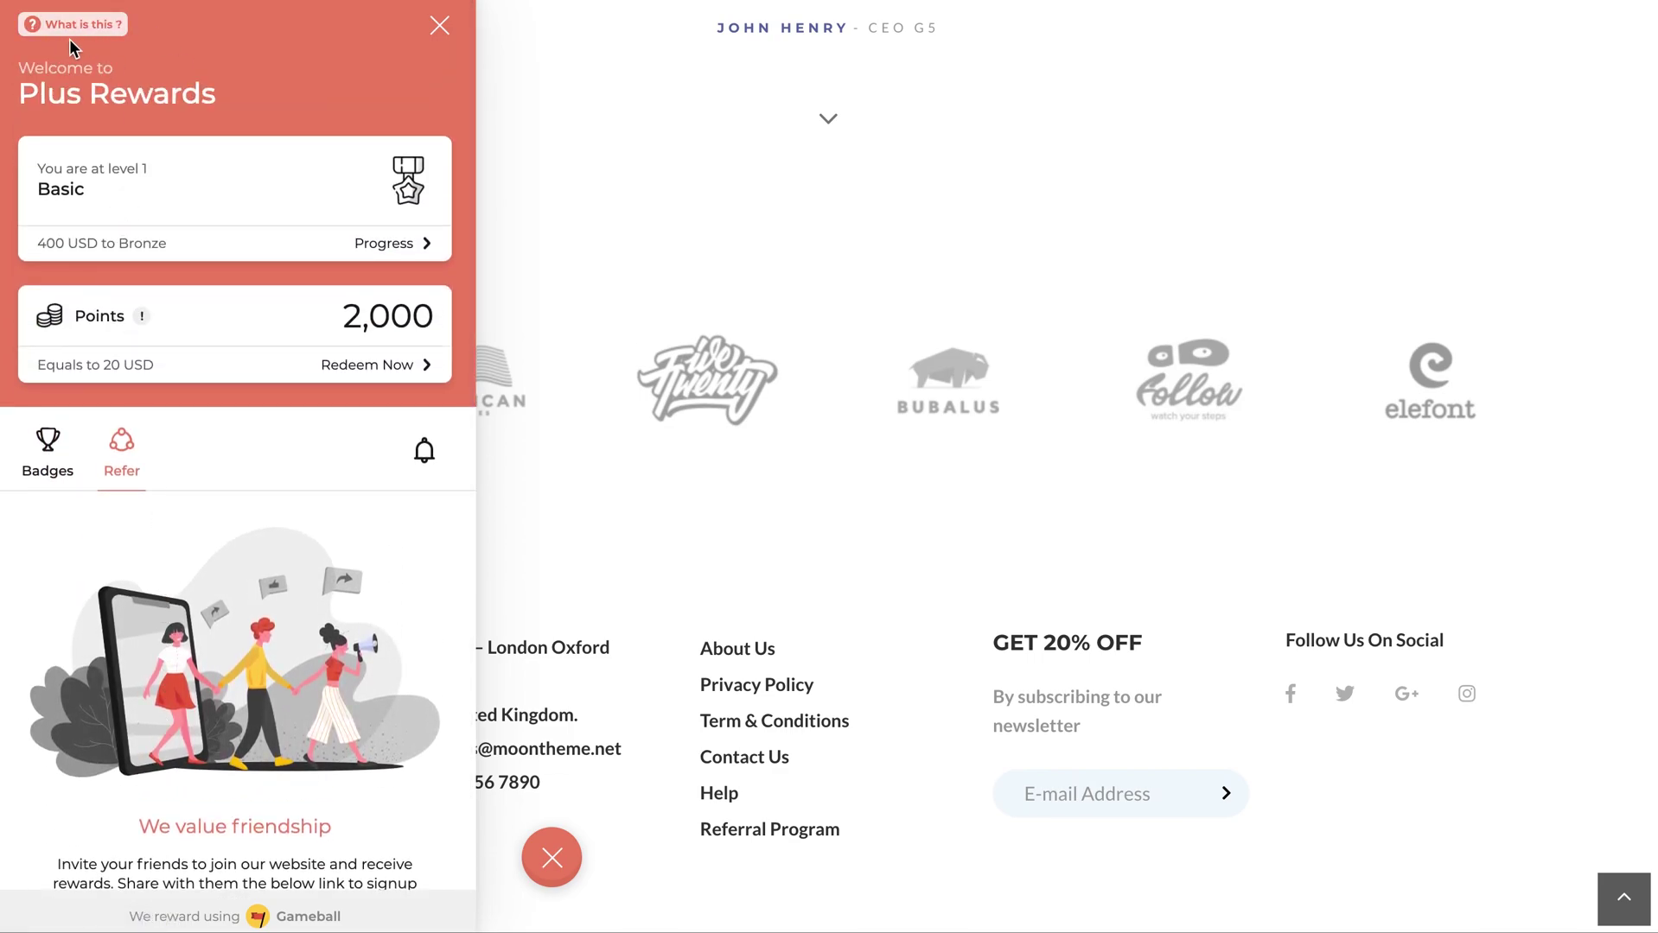
Read through the 'What is this ?' loyalty program explainer and return to the rewards home.
left_click(67, 32)
scroll(179, 169, "down", 5)
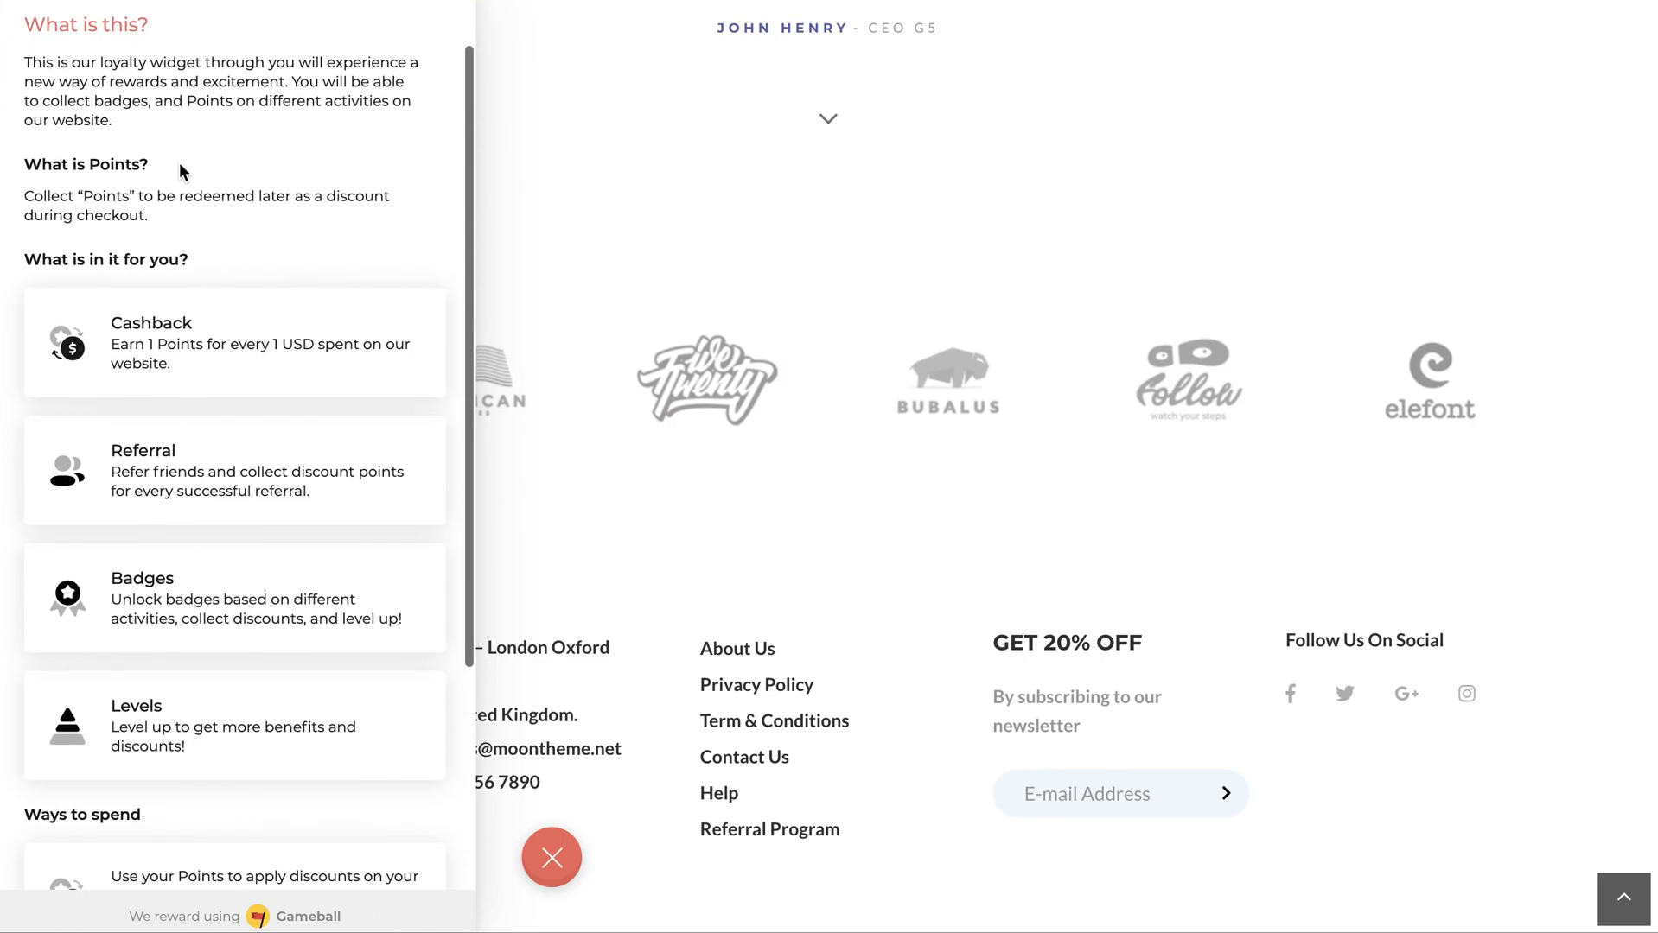
scroll(181, 171, "up", 3)
scroll(182, 171, "up", 2)
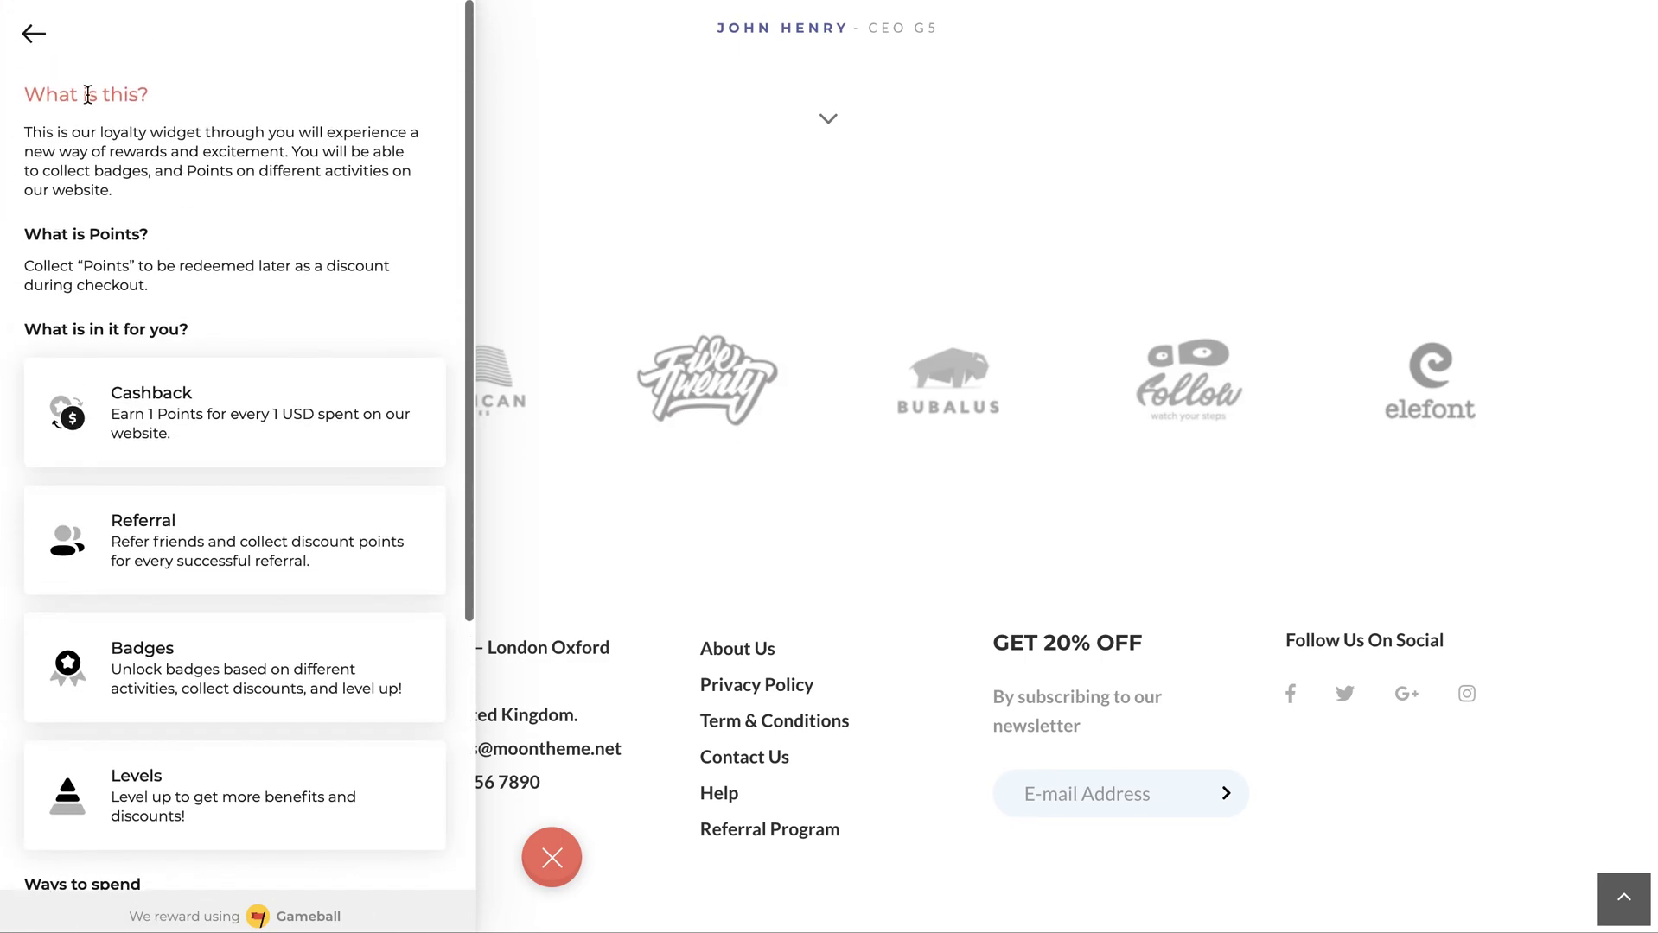
left_click(30, 36)
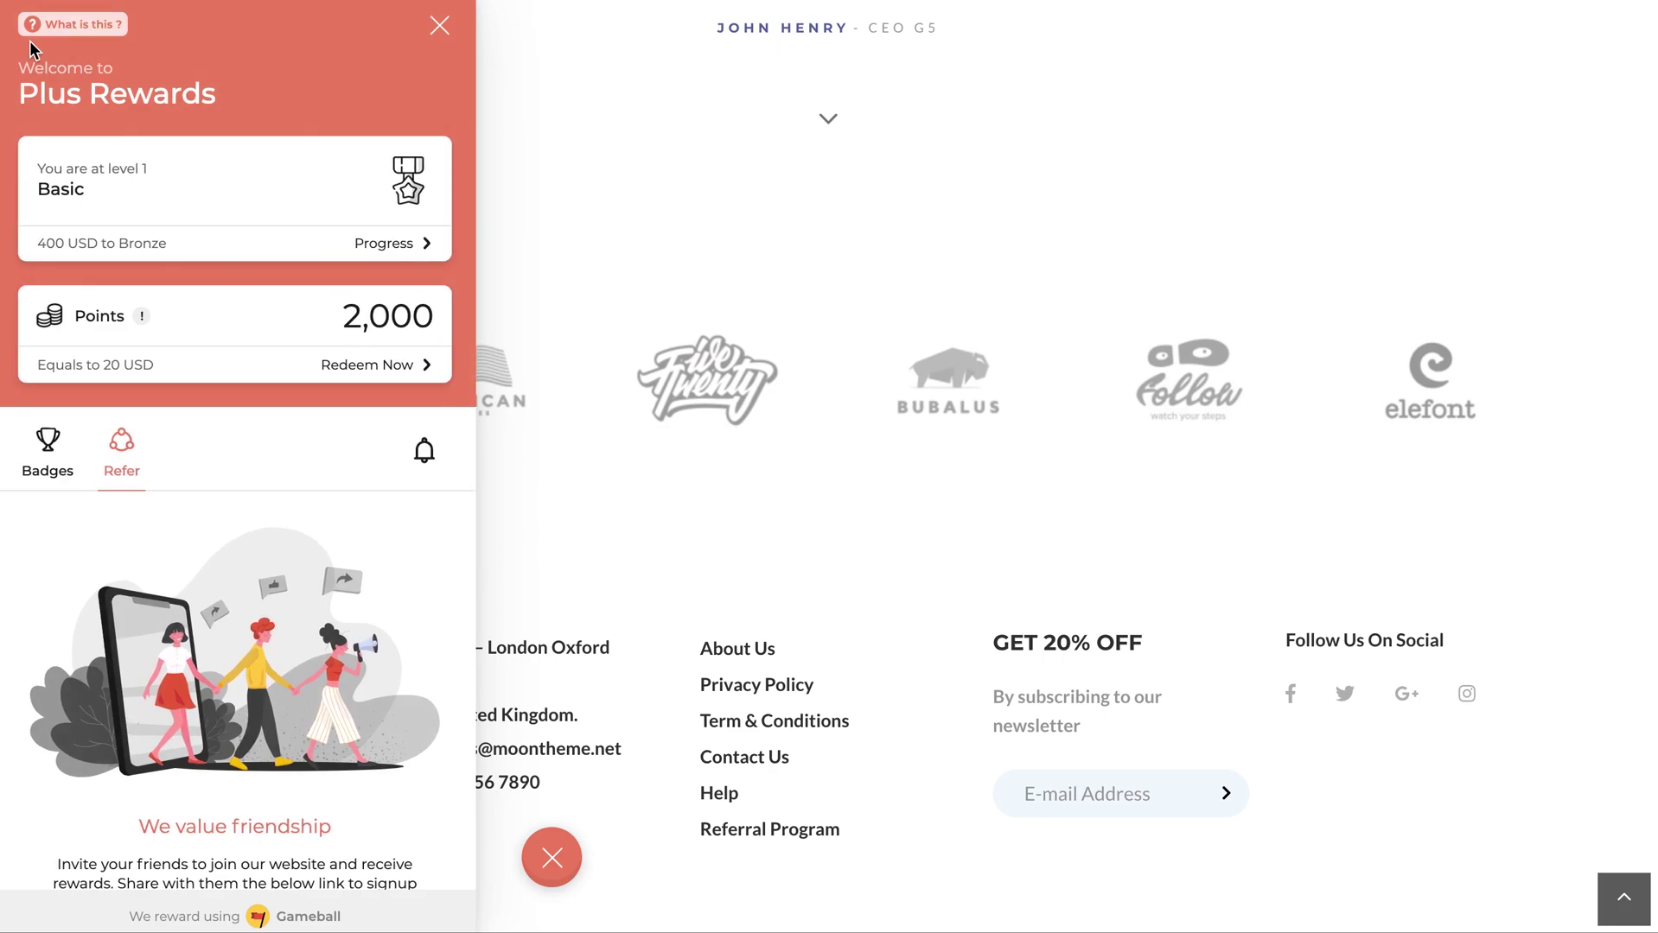
Check the Progress levels ladder and Redeem Now options, then close the Plus Rewards panel.
left_click(386, 245)
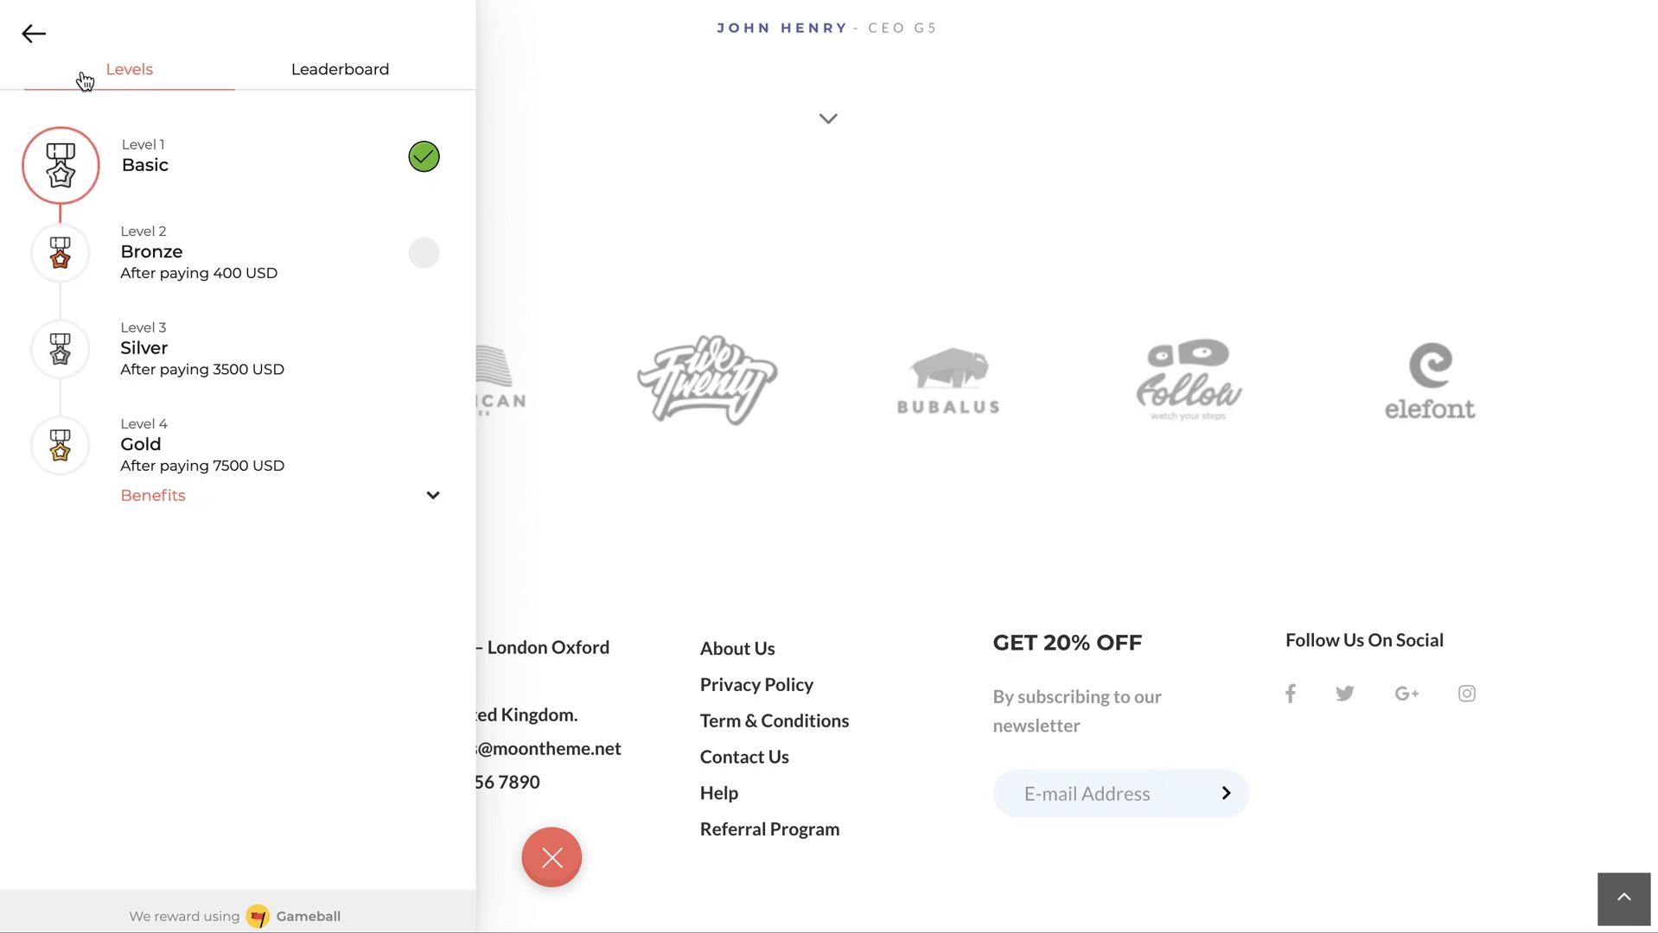
left_click(33, 35)
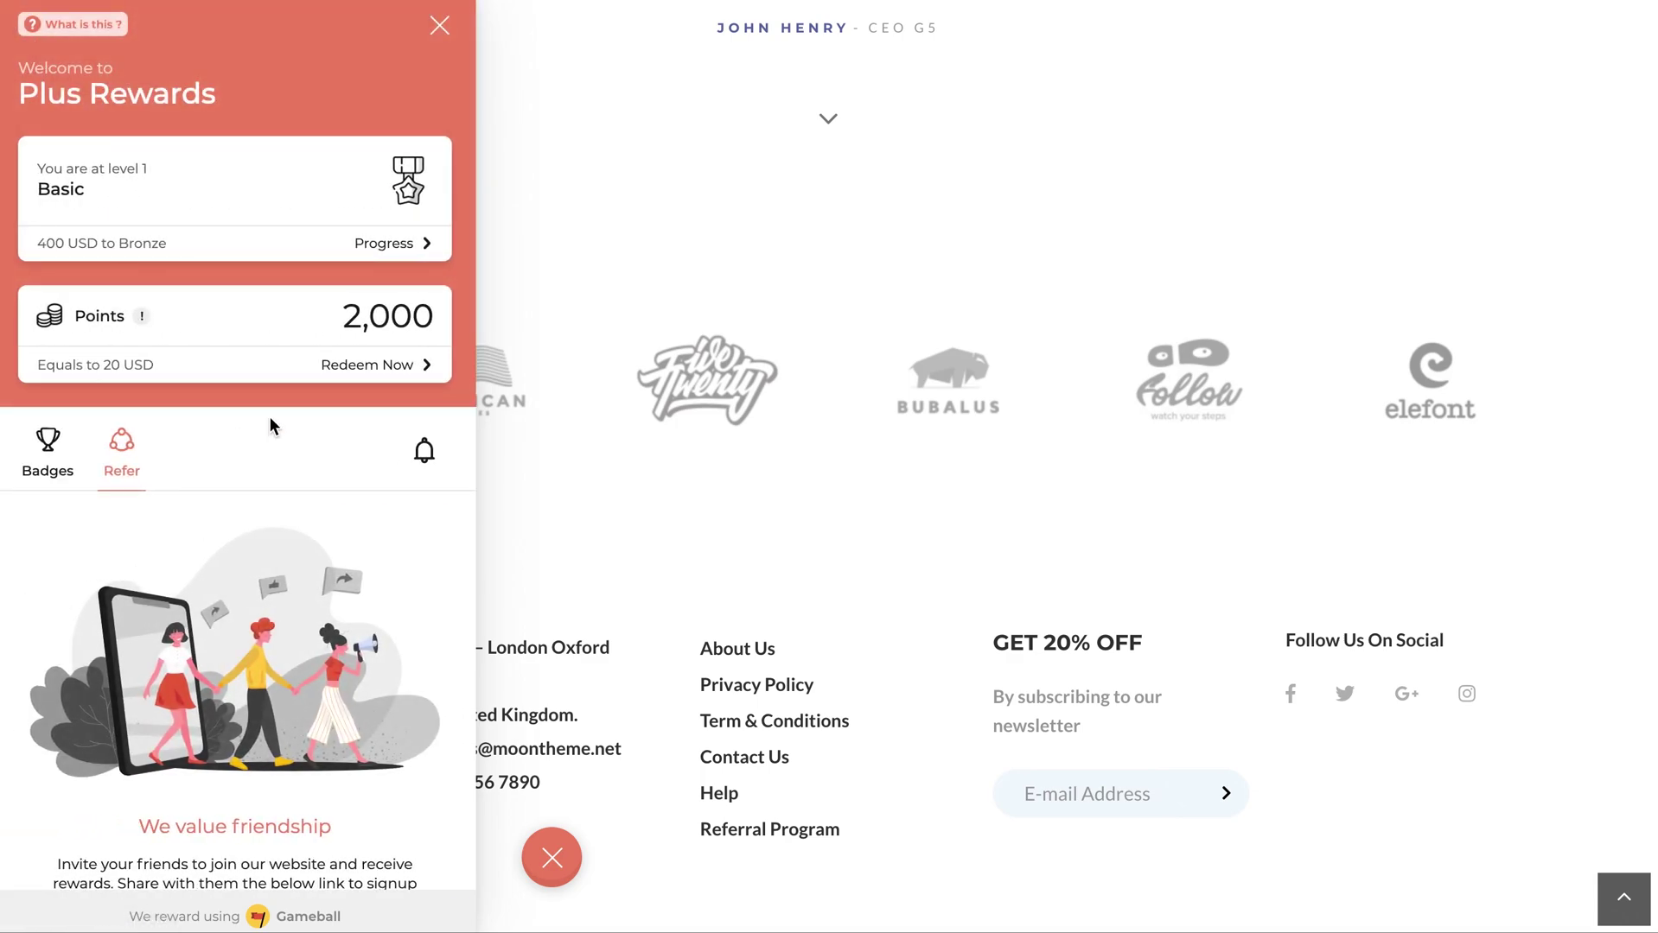
left_click(345, 368)
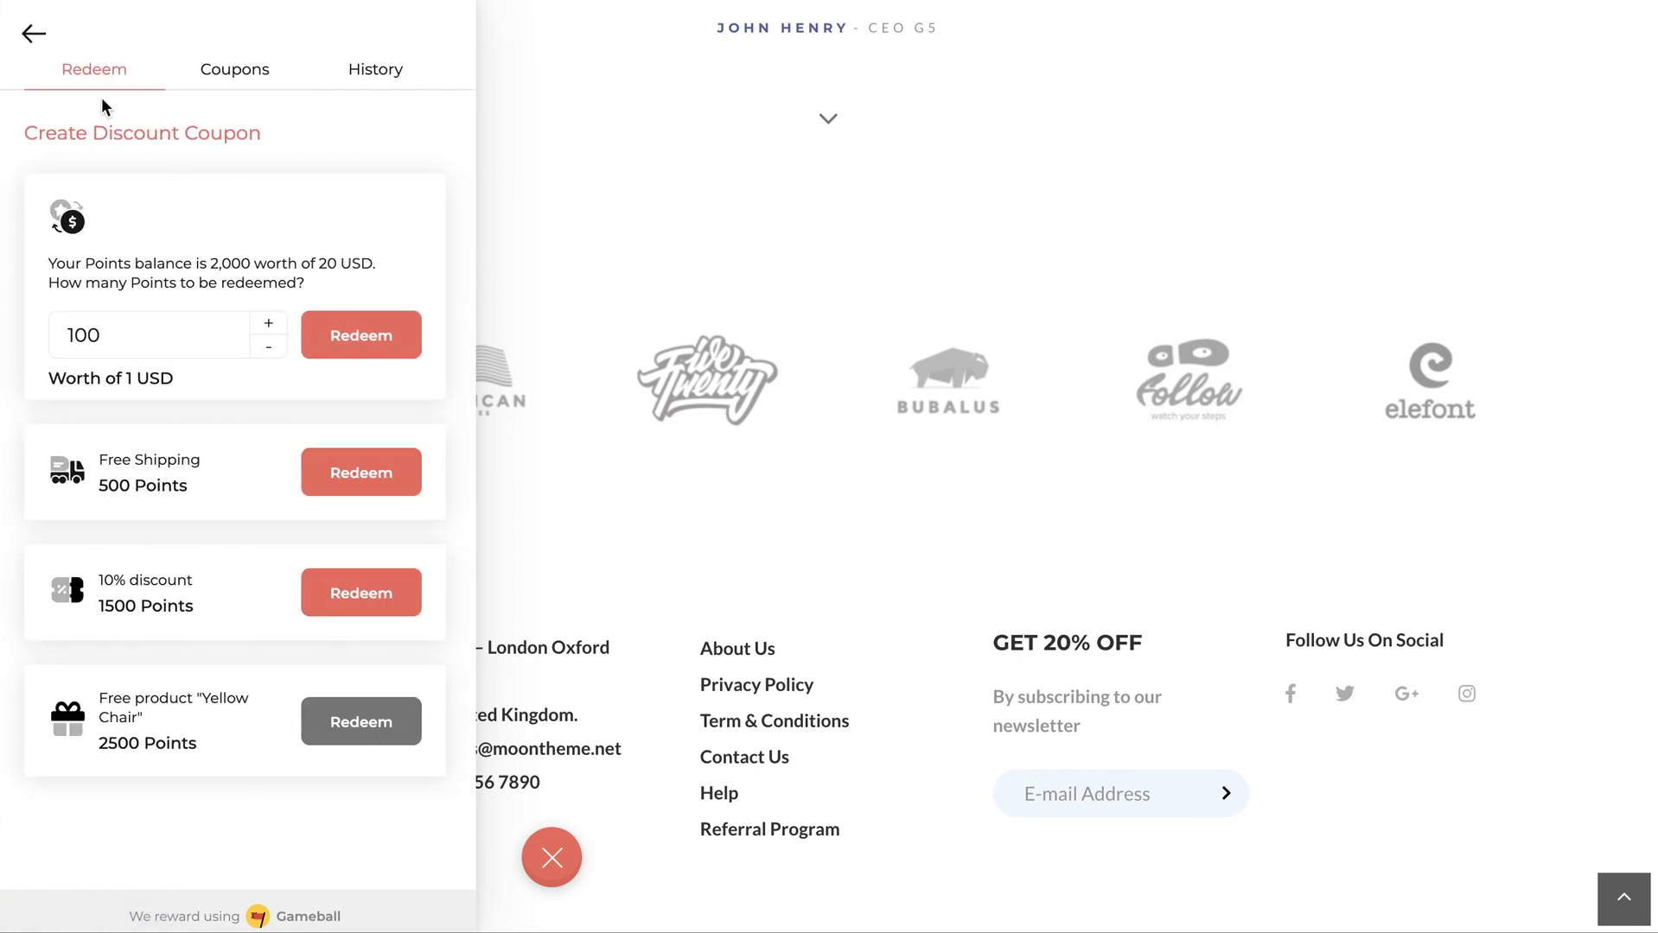
left_click(32, 36)
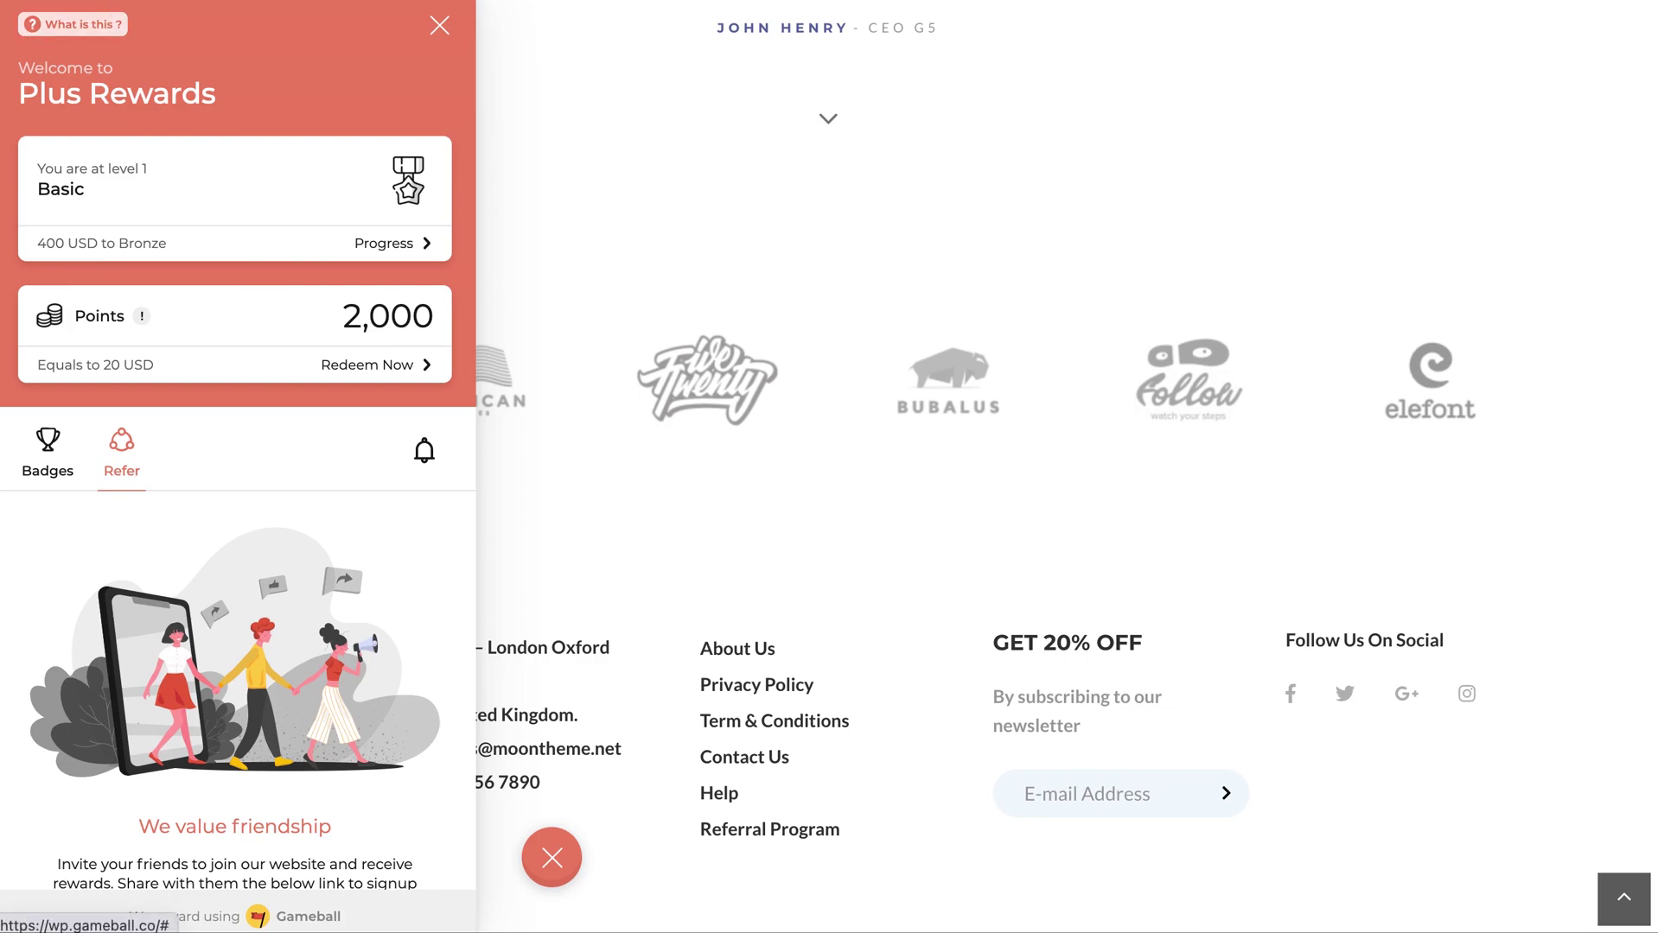
left_click(440, 26)
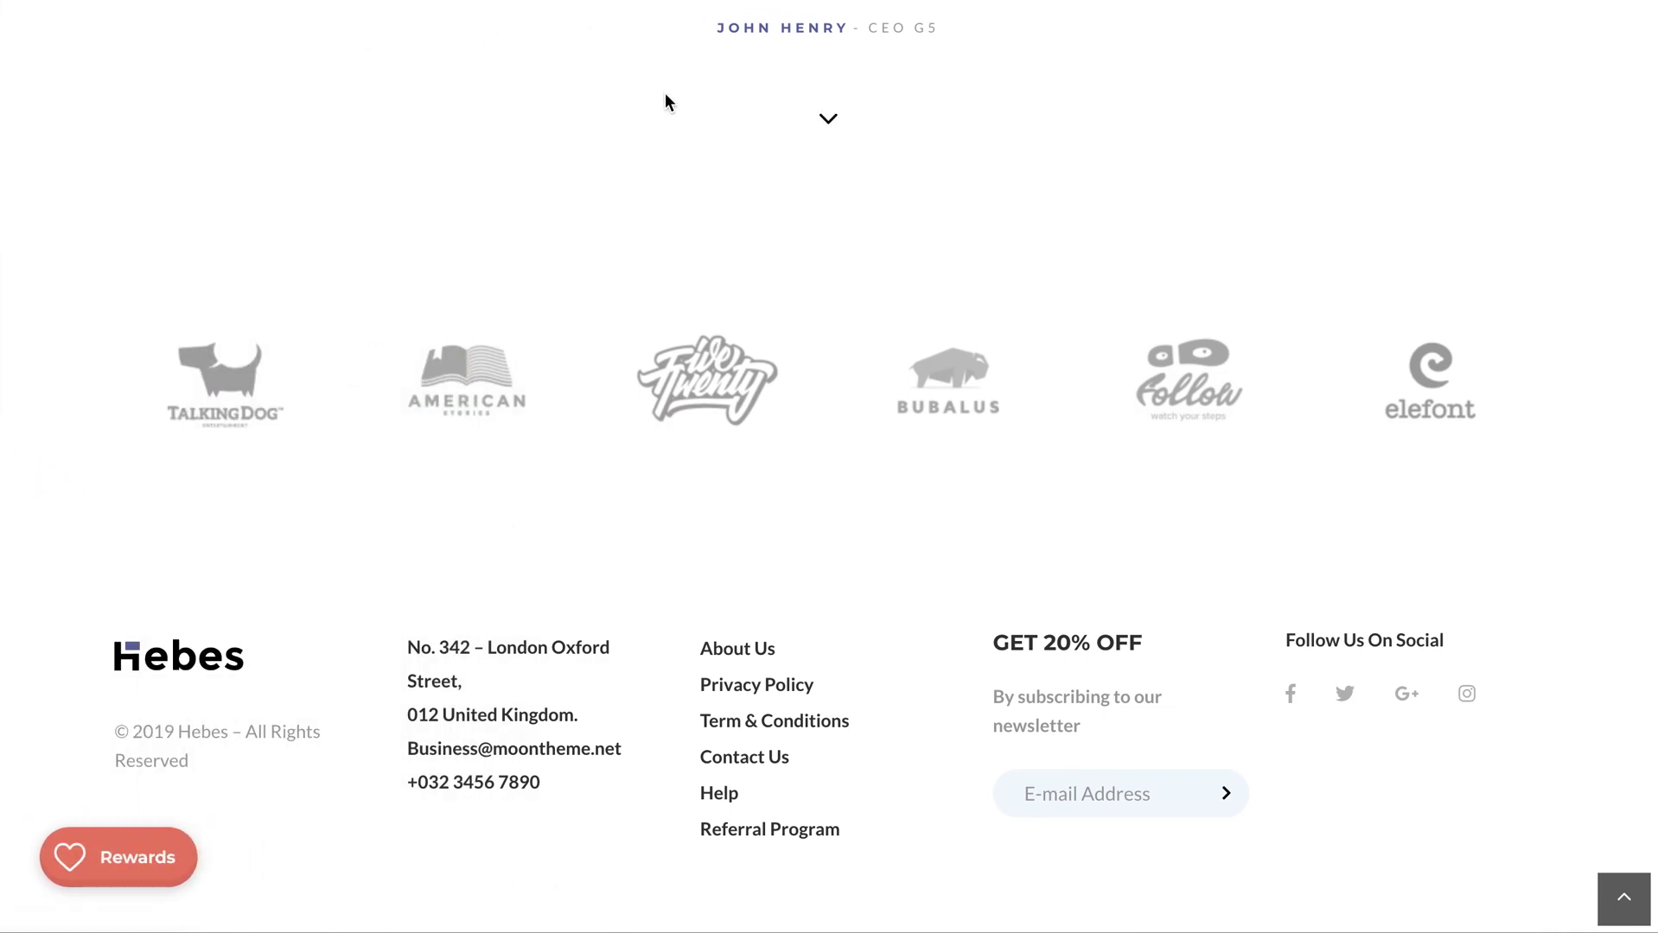
scroll(666, 100, "up", 7)
Open the About Us page and scroll to its rewards section.
left_click(666, 52)
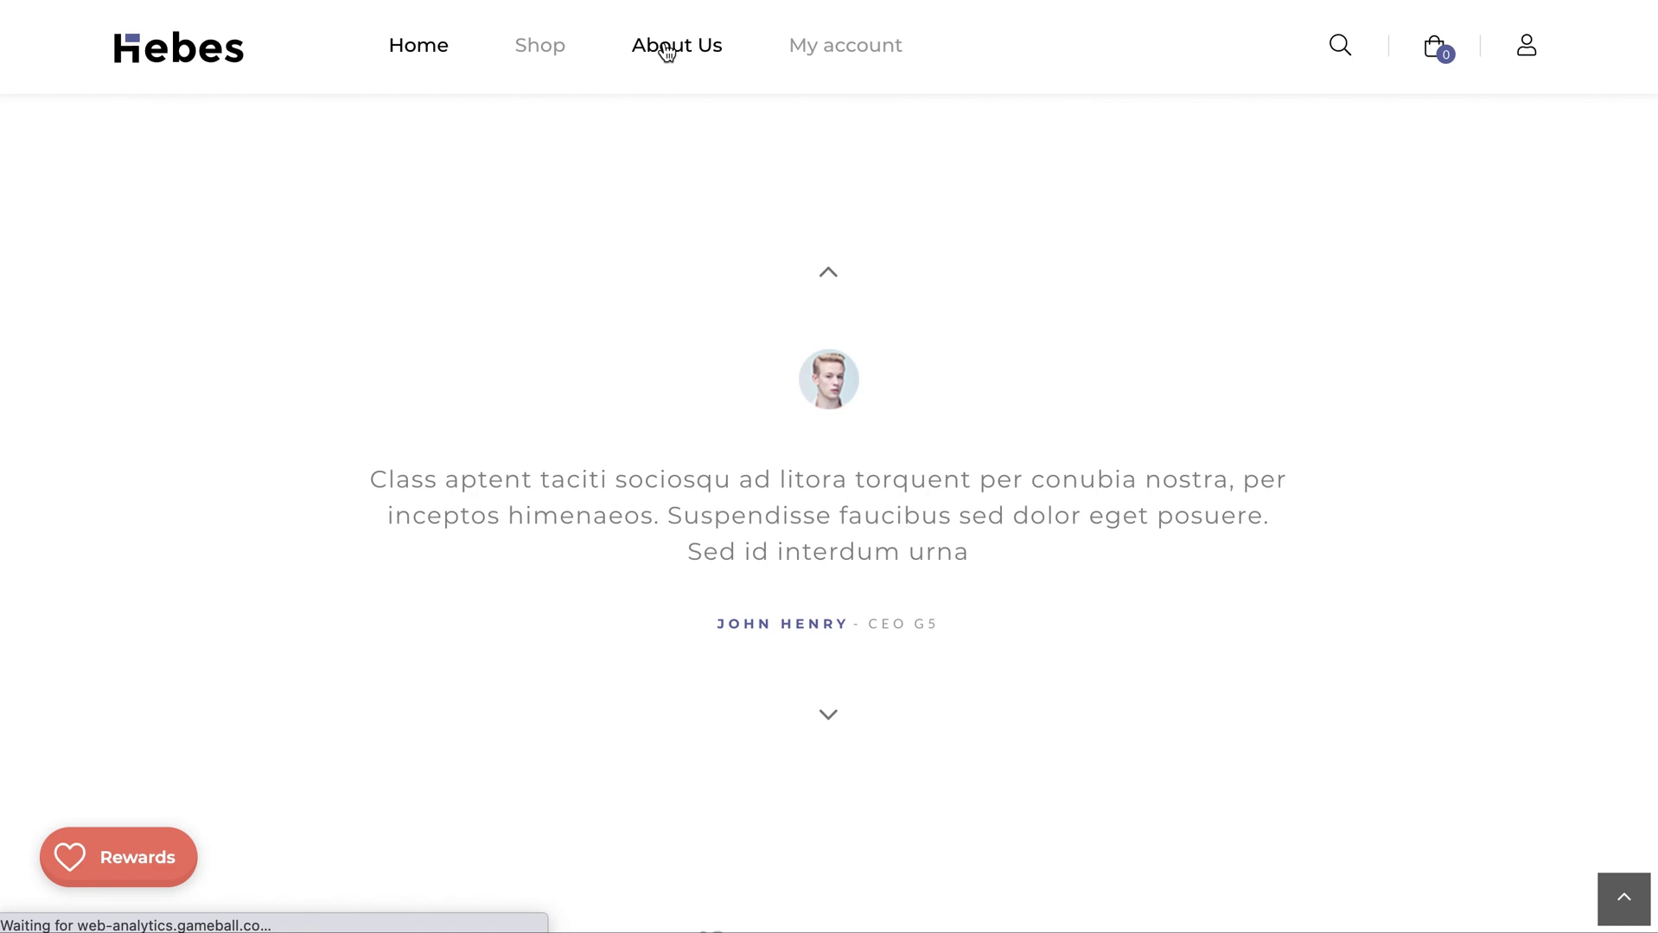
scroll(706, 344, "down", 5)
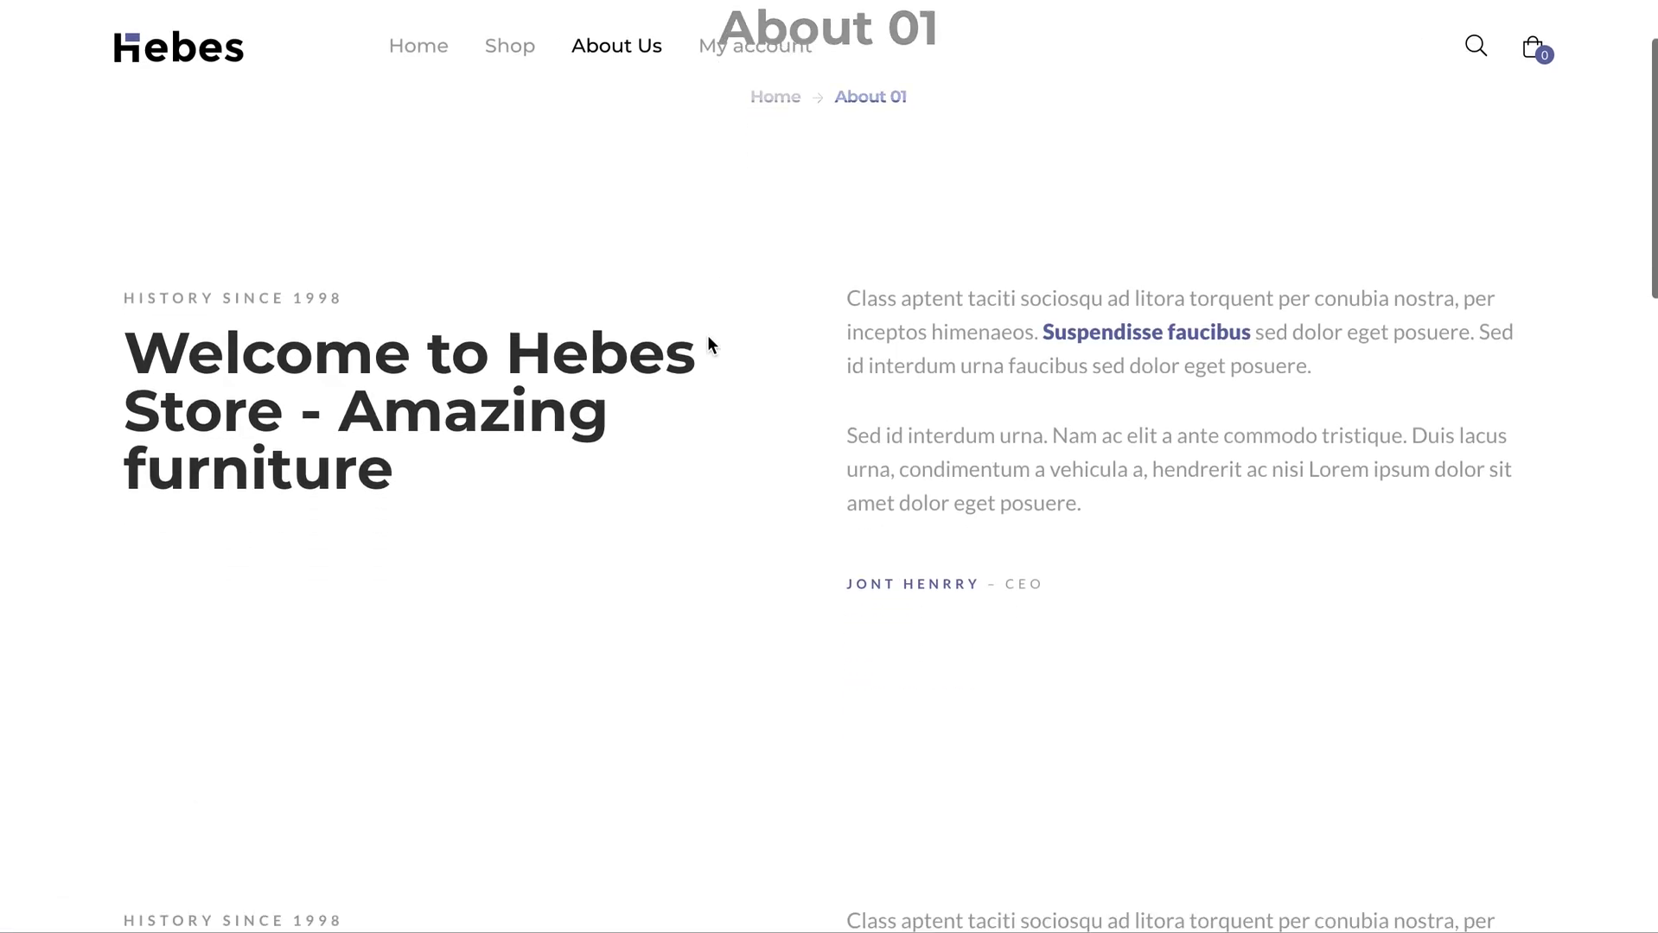
scroll(707, 344, "down", 4)
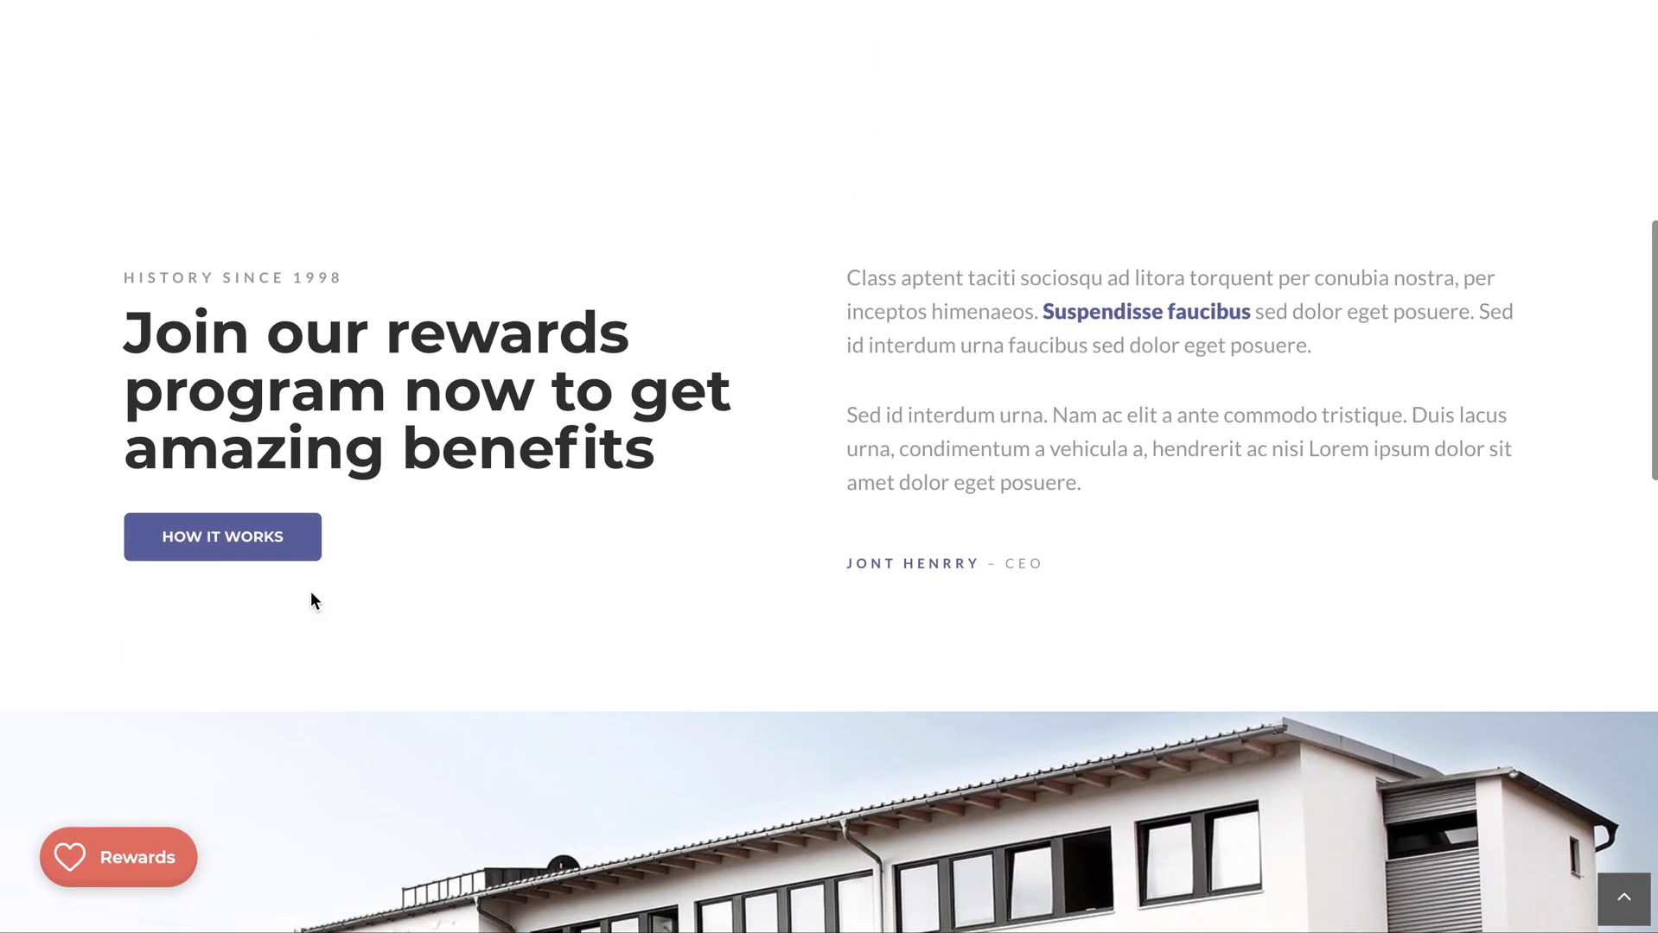
scroll(429, 564, "up", 1)
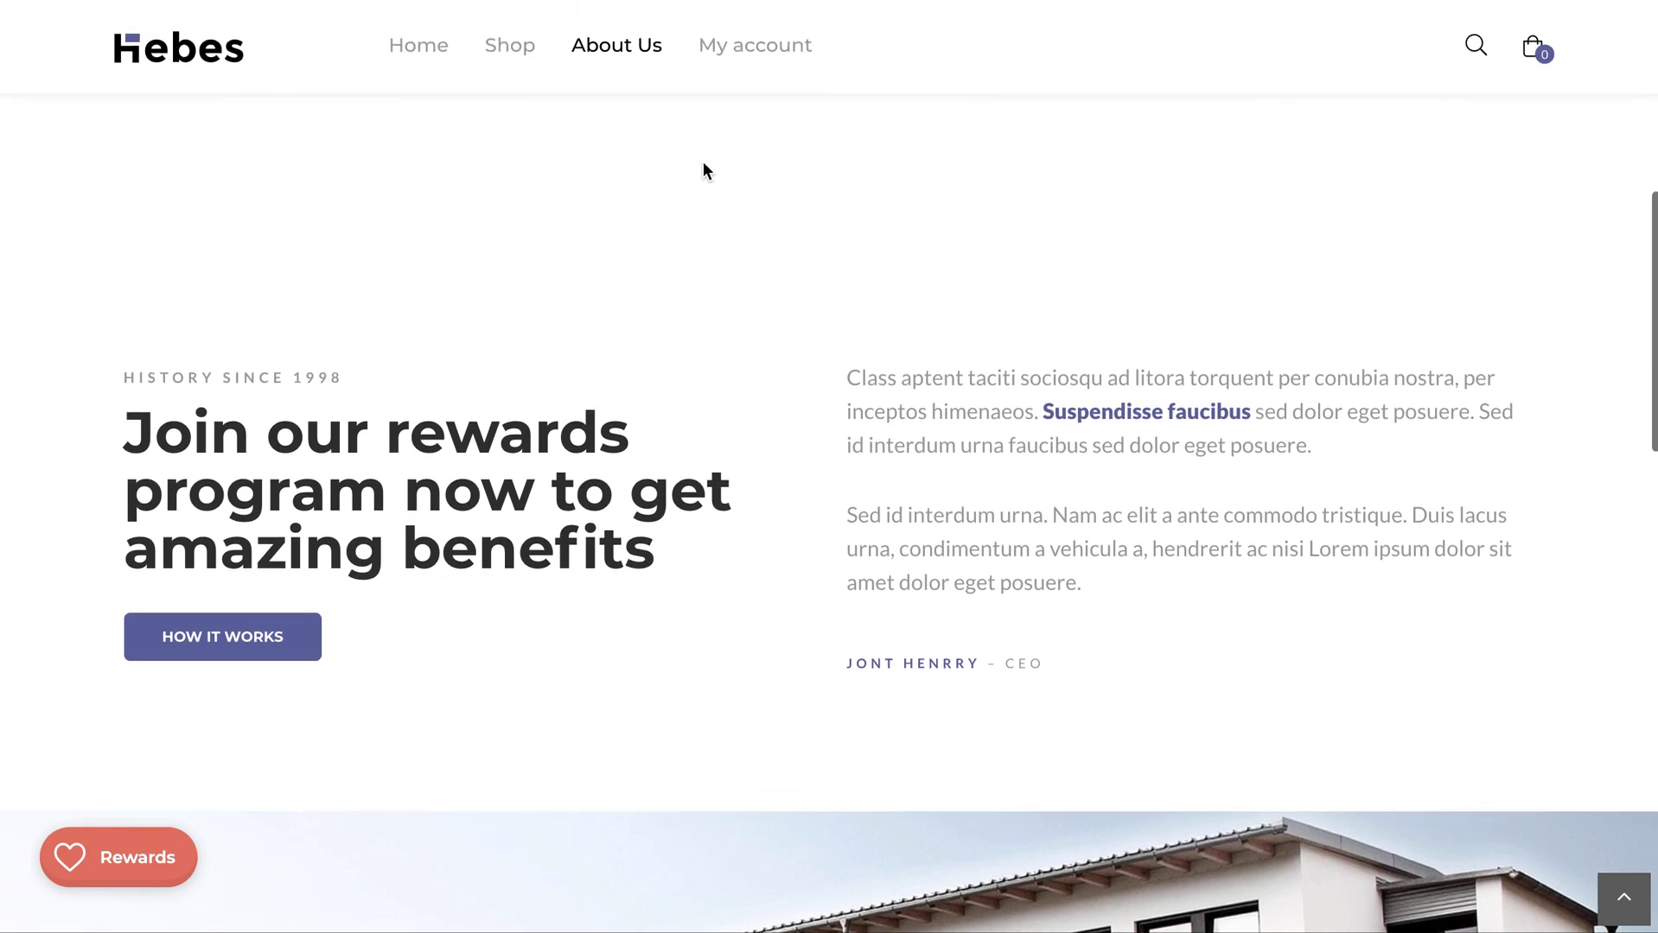
left_click_drag(1042, 412, 1243, 411)
left_click(1229, 499)
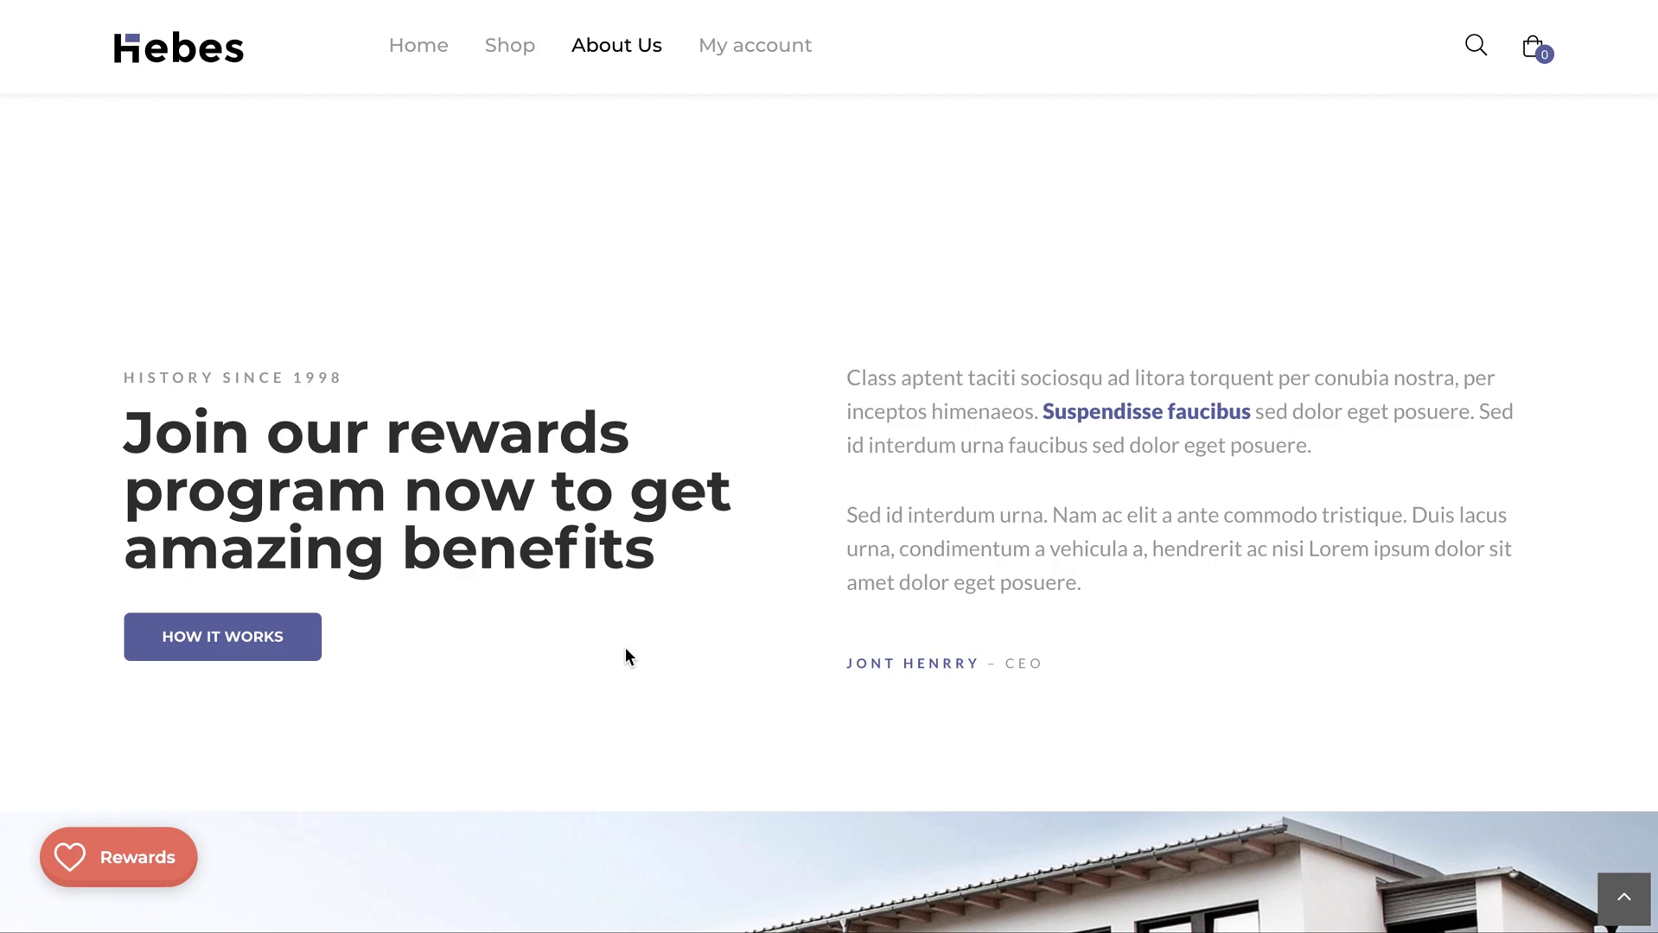
Confirm HOW IT WORKS opens the loyalty info panel, then close it.
left_click(238, 644)
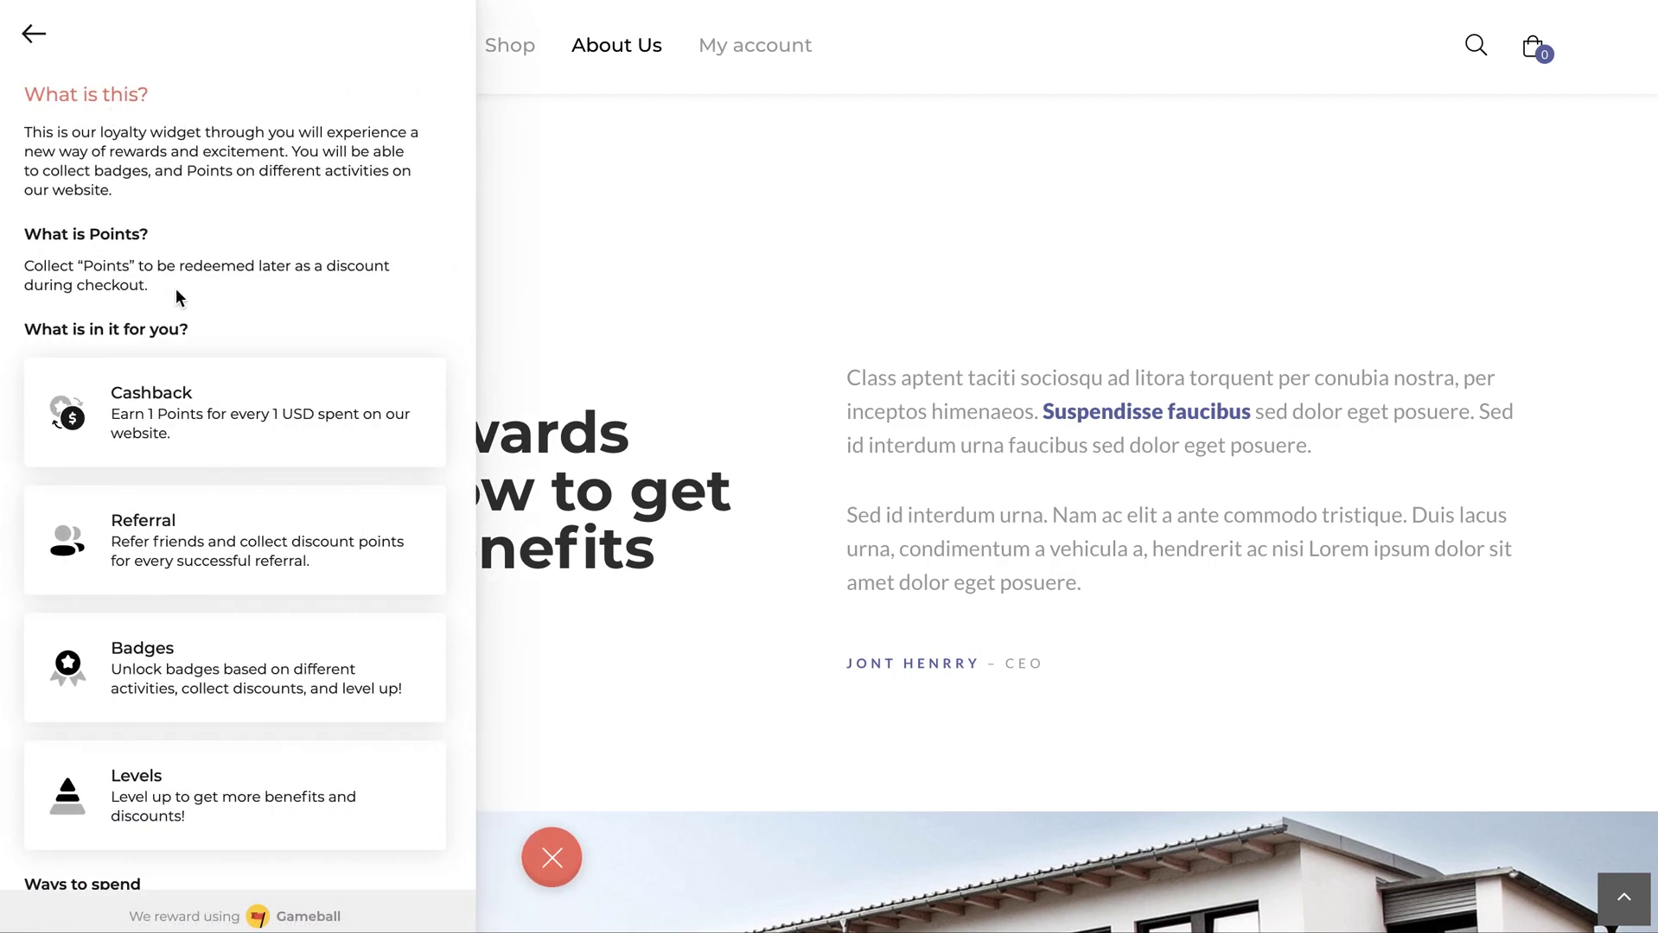
scroll(178, 296, "down", 5)
scroll(177, 296, "up", 5)
left_click(564, 855)
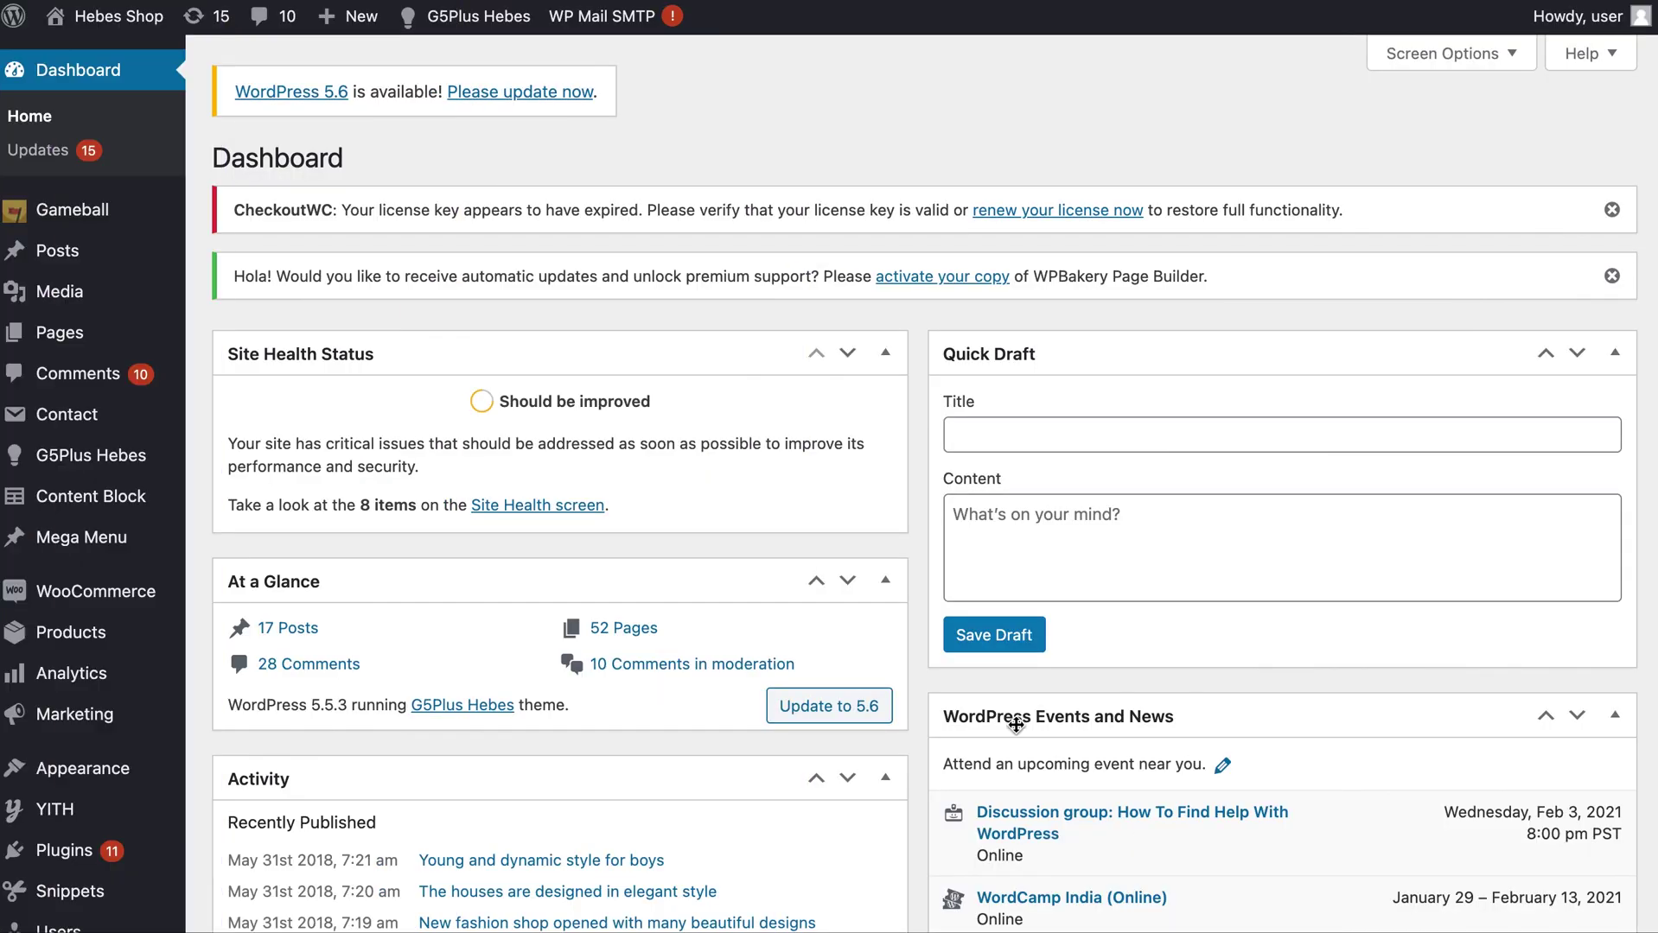
In Appearance > Menus, expand Custom Links and put the cursor in the URL field.
mouse_move(129, 776)
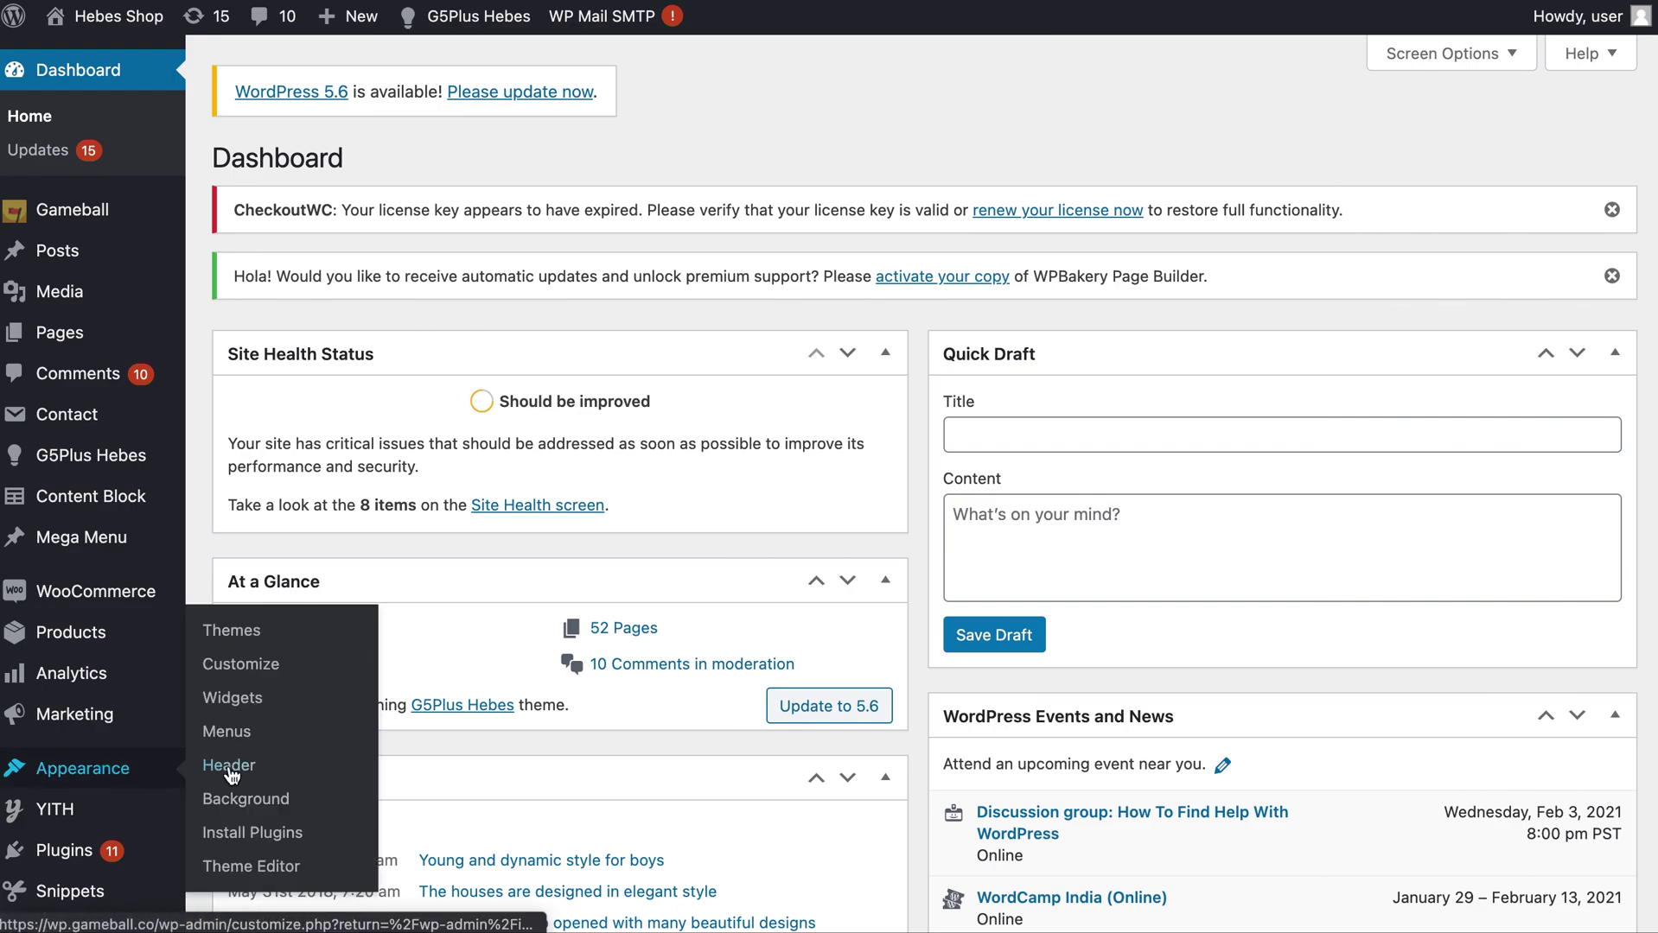
left_click(239, 737)
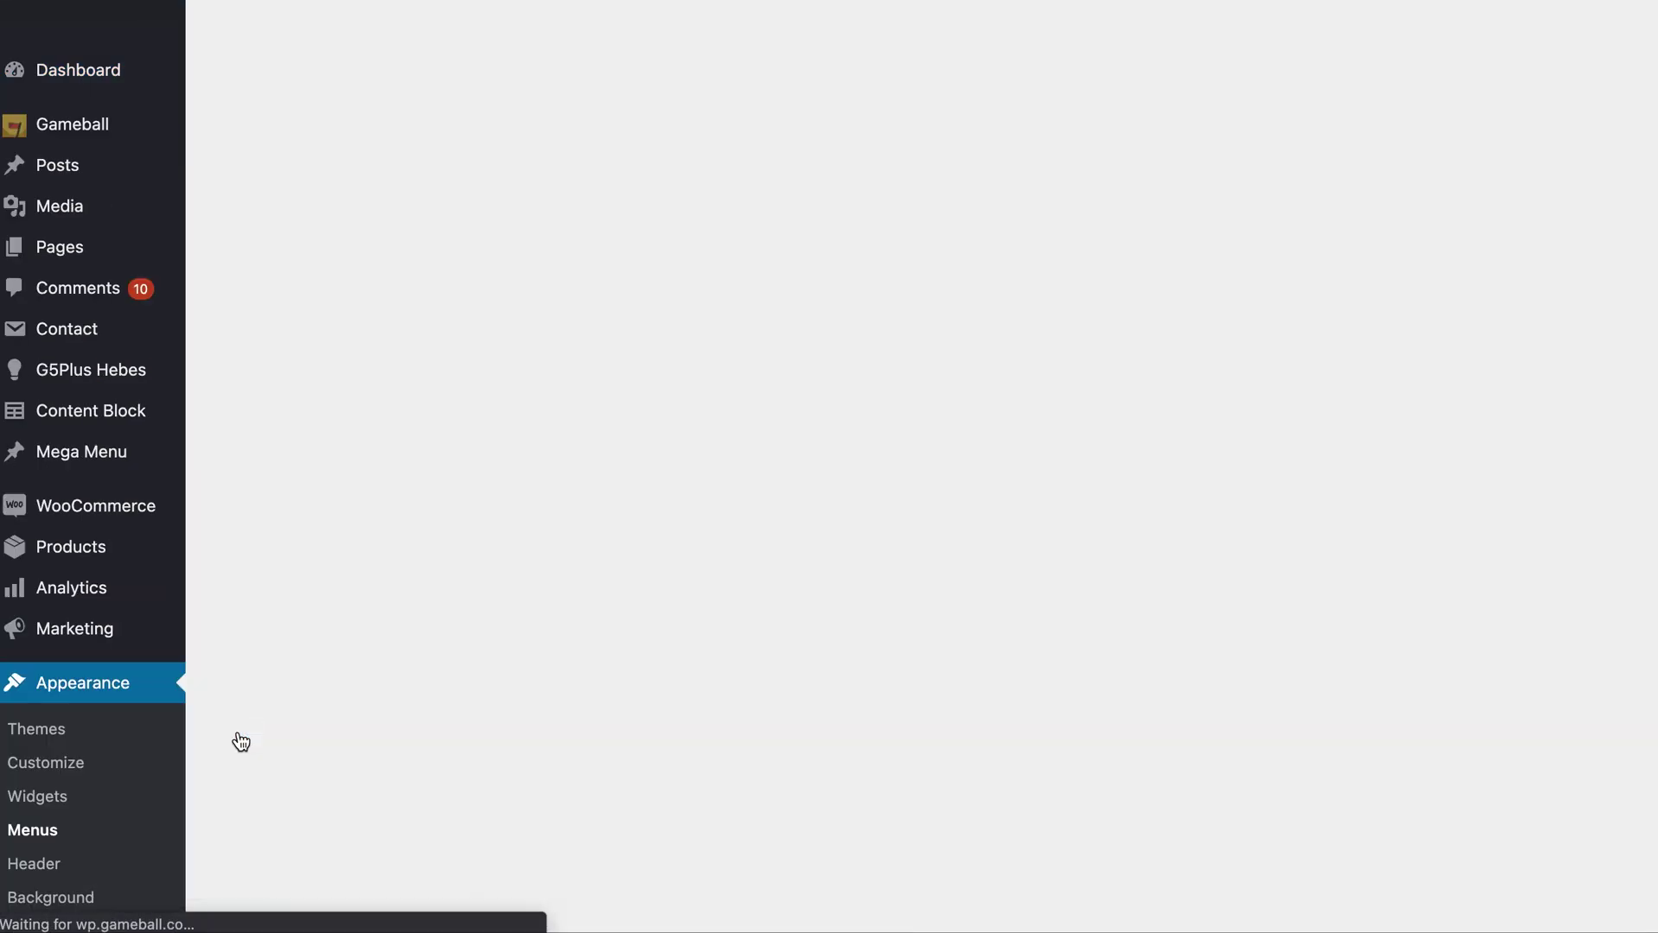
scroll(719, 717, "down", 5)
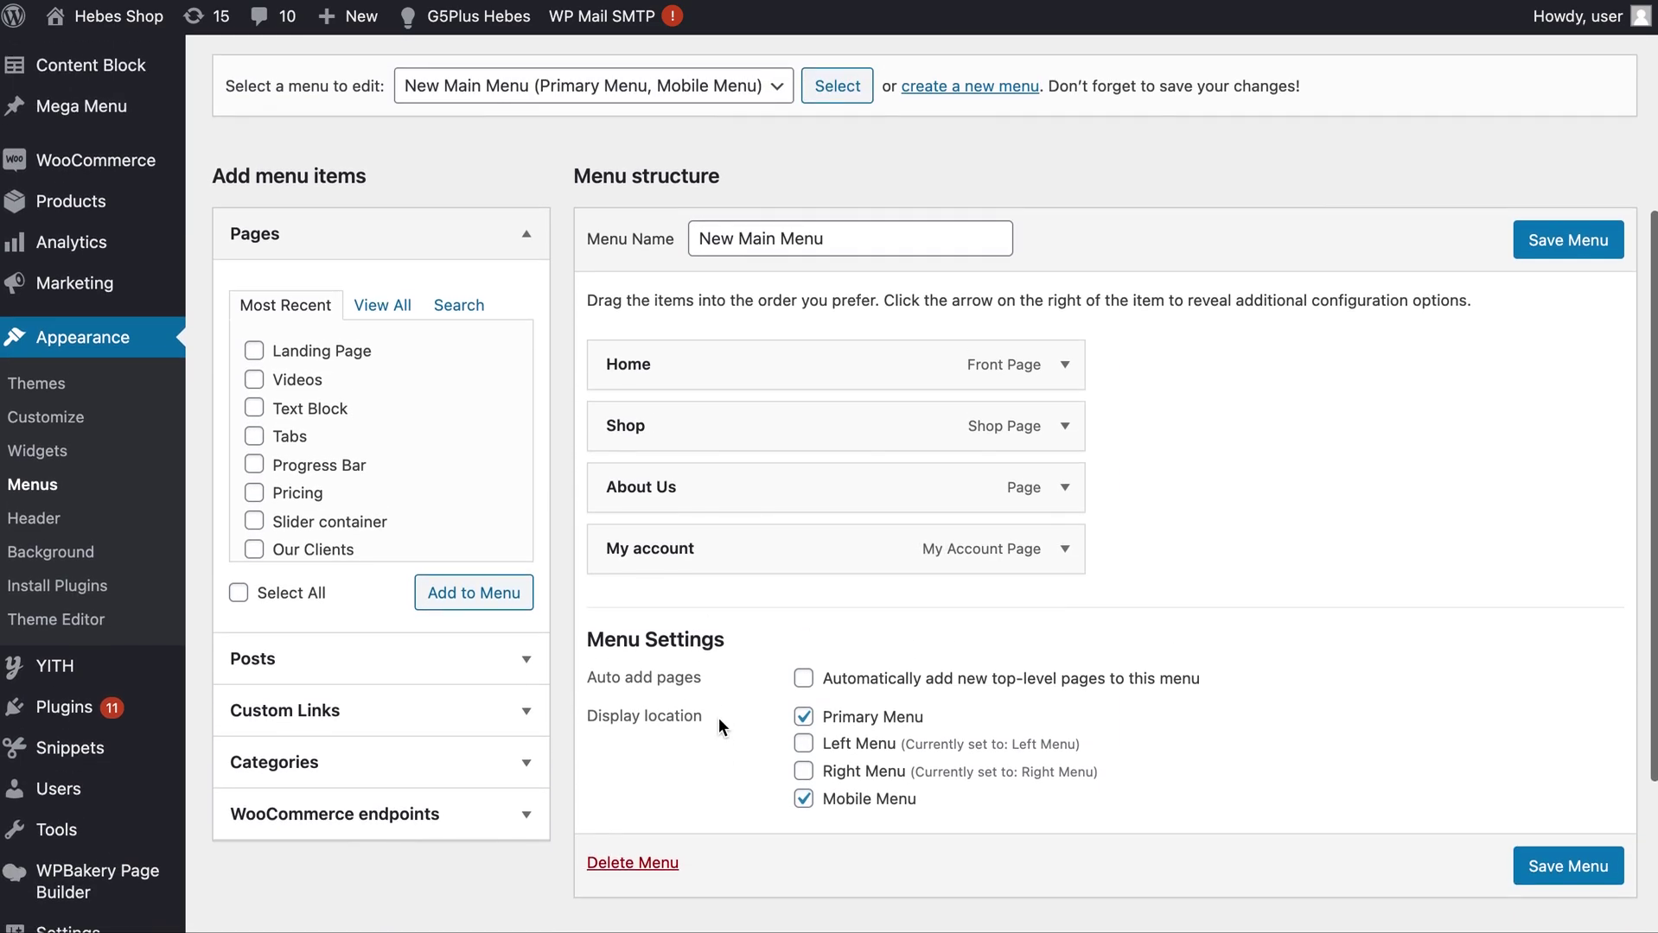
left_click(384, 730)
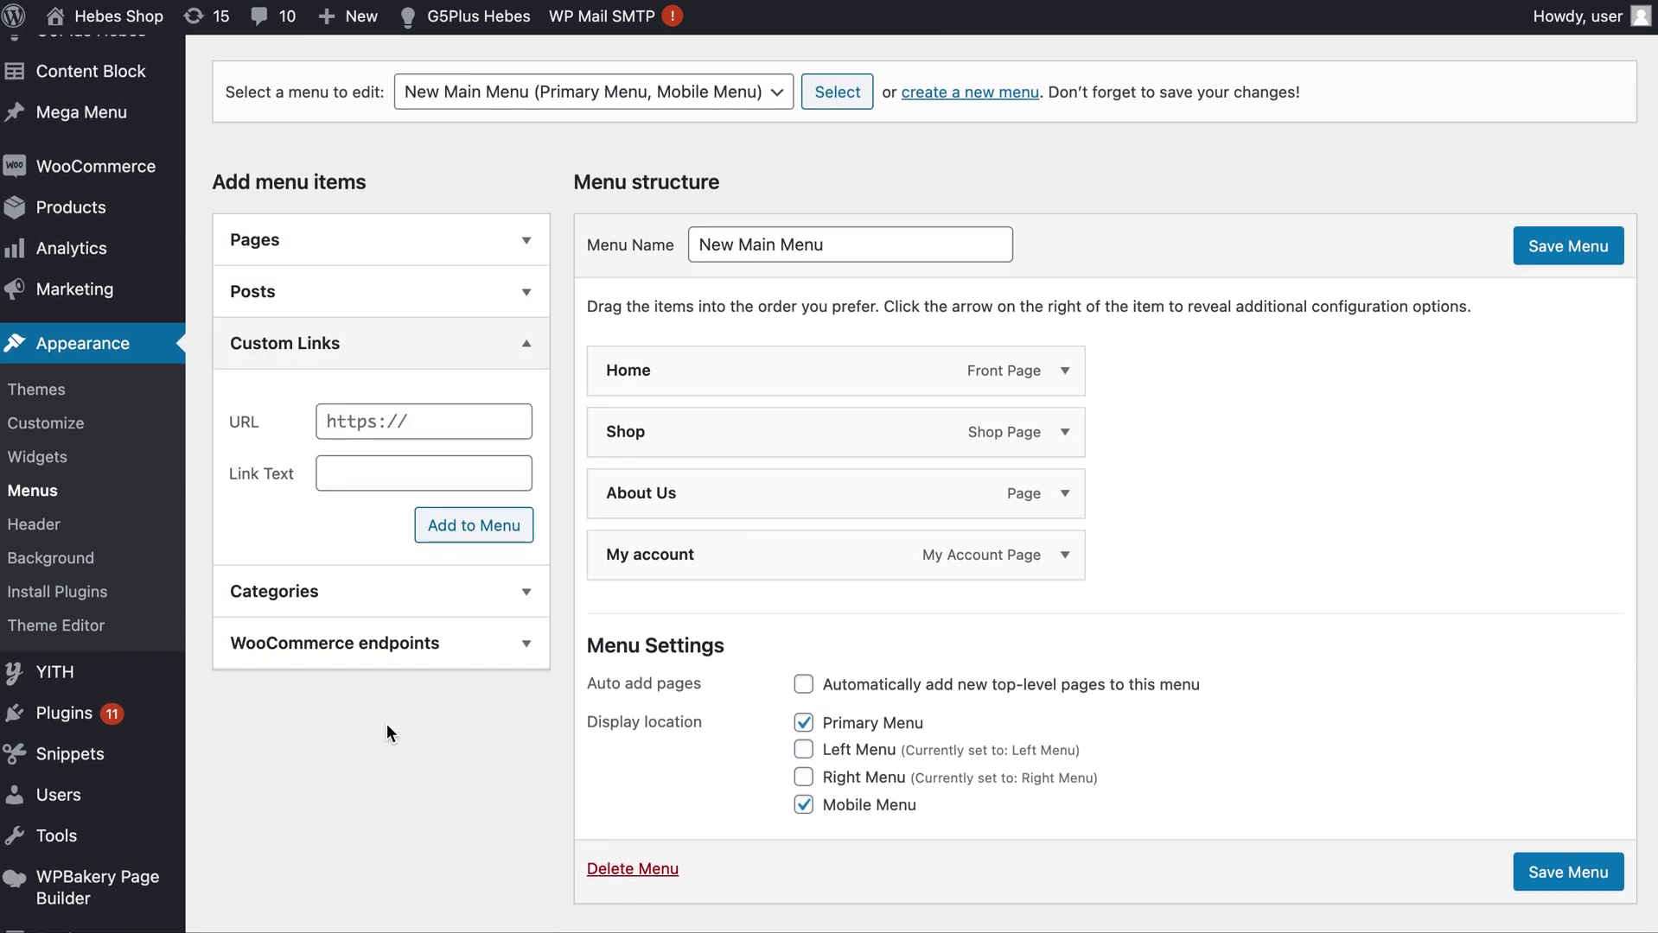
left_click(432, 421)
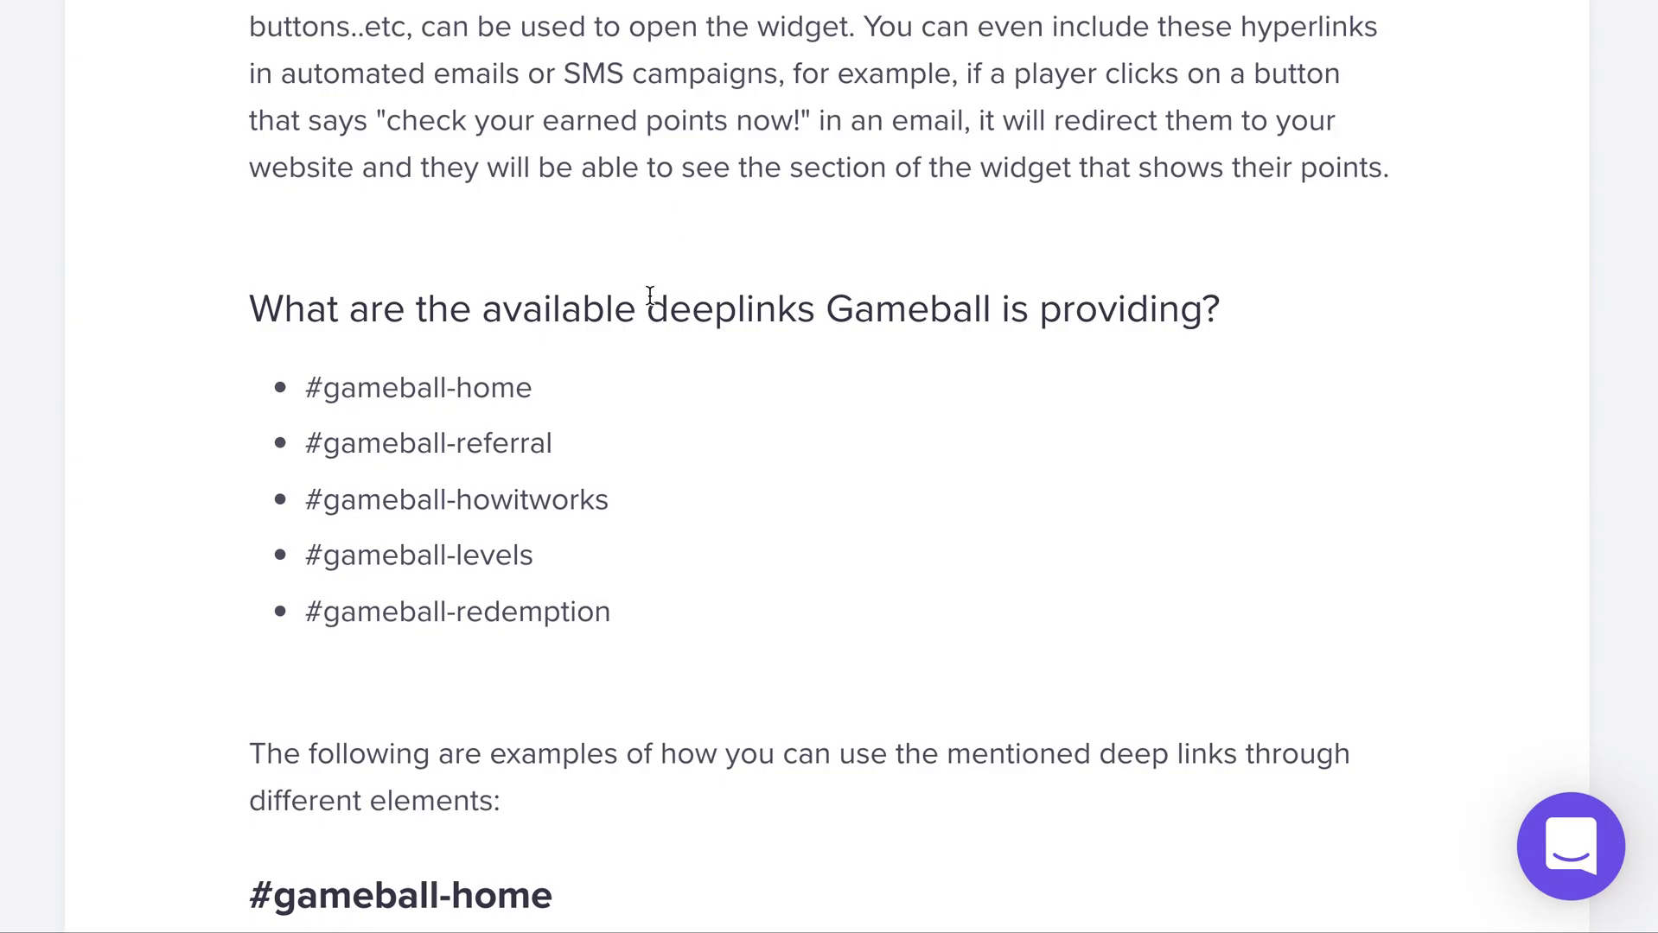
Select and copy #gameball-home from the docs' list of deeplinks.
left_click_drag(582, 384, 305, 394)
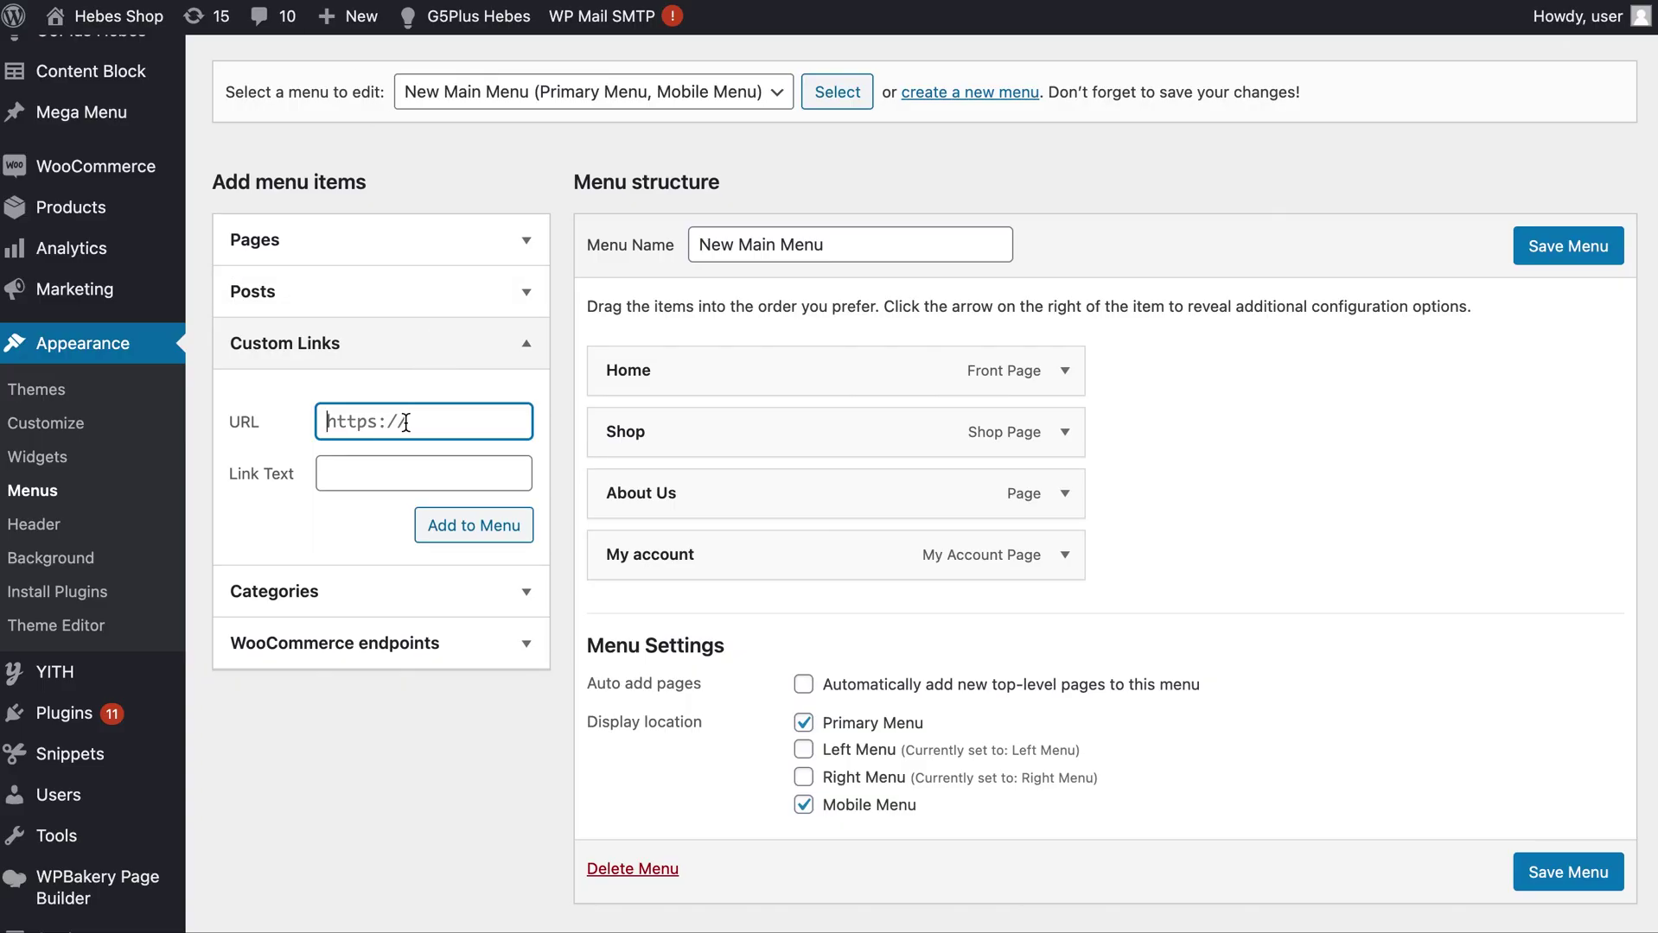
Add a 'Rewards' custom link with URL #gameball-home to New Main Menu and save it.
type("#gameball-home")
left_click_drag(491, 433, 318, 423)
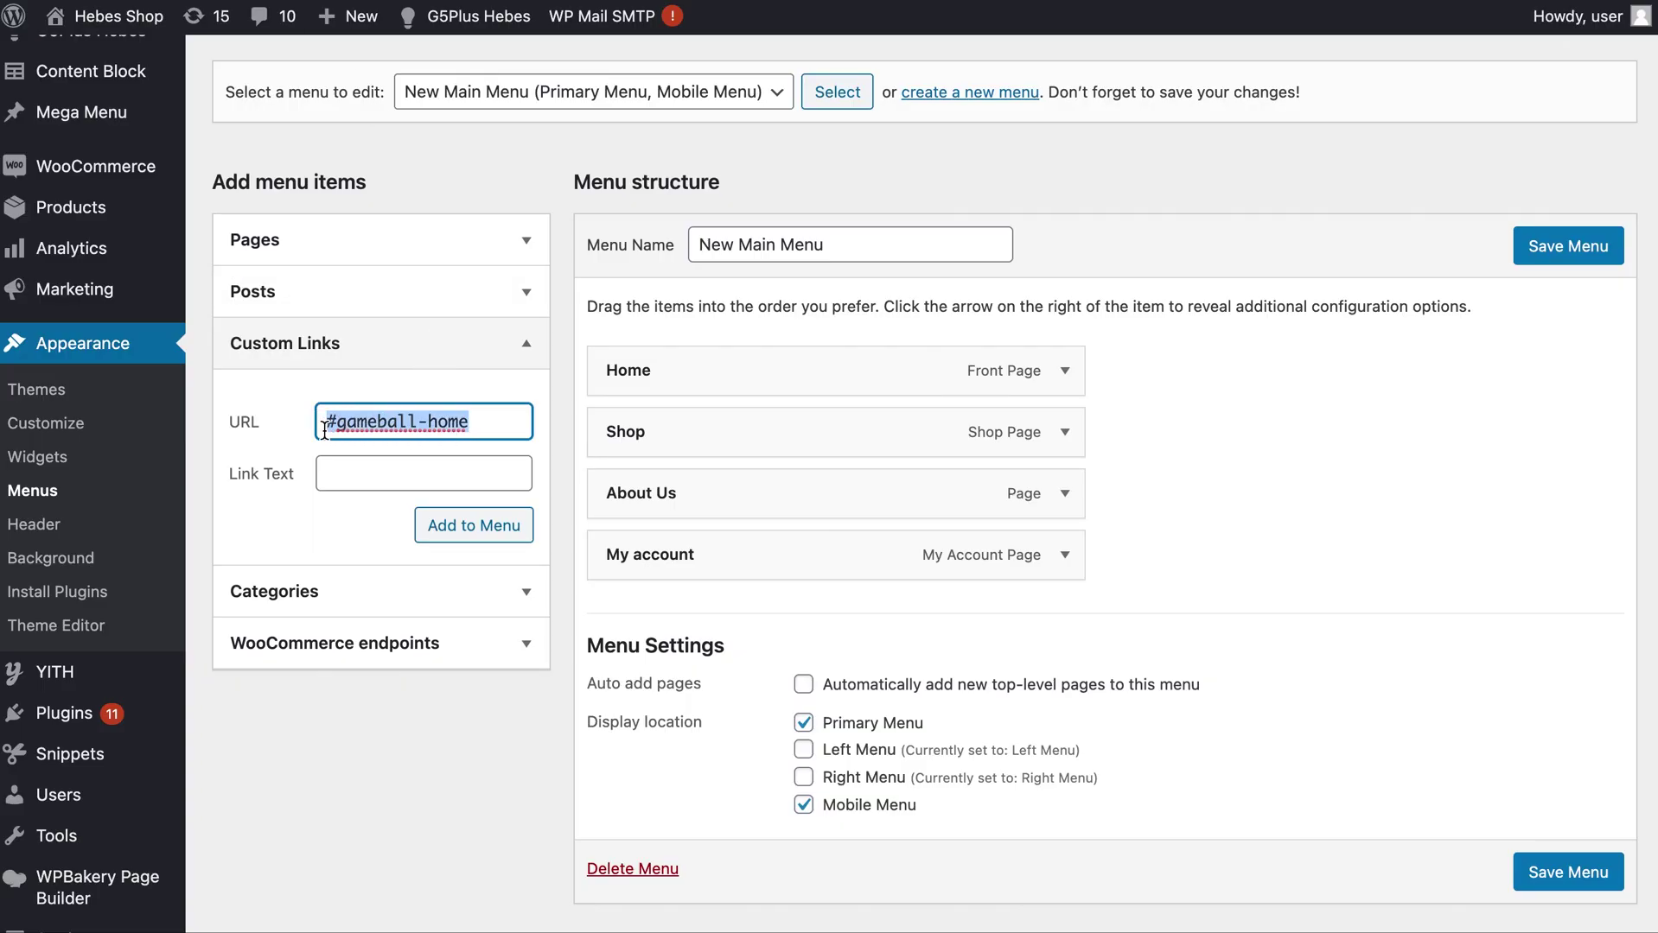
left_click(390, 477)
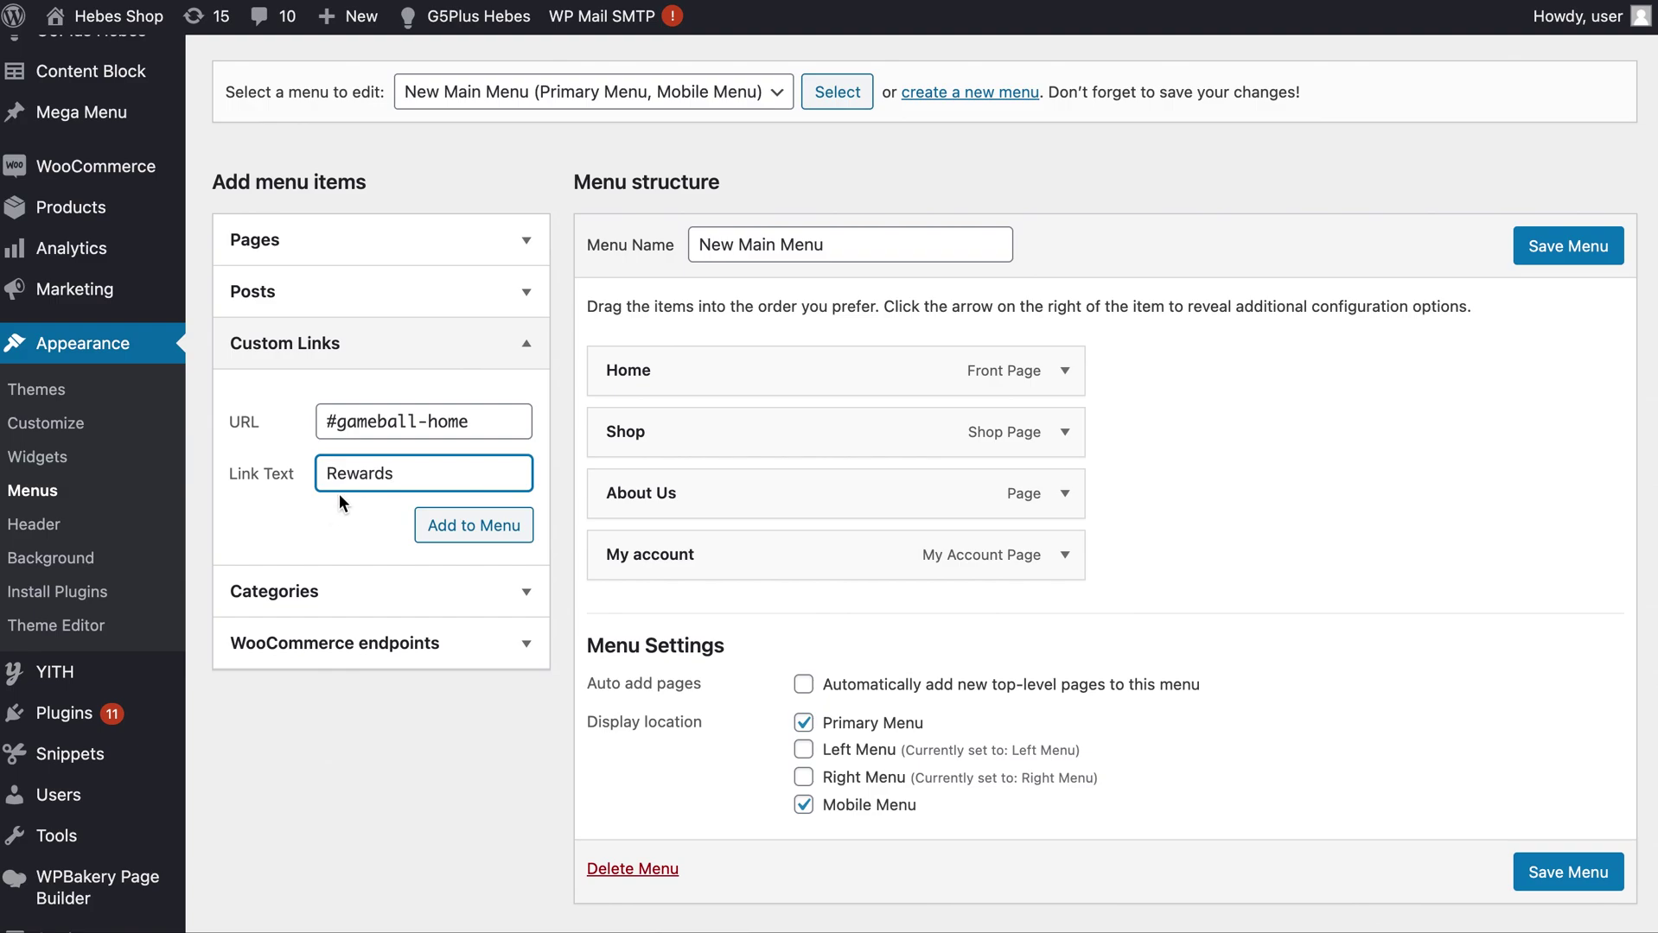
left_click(469, 536)
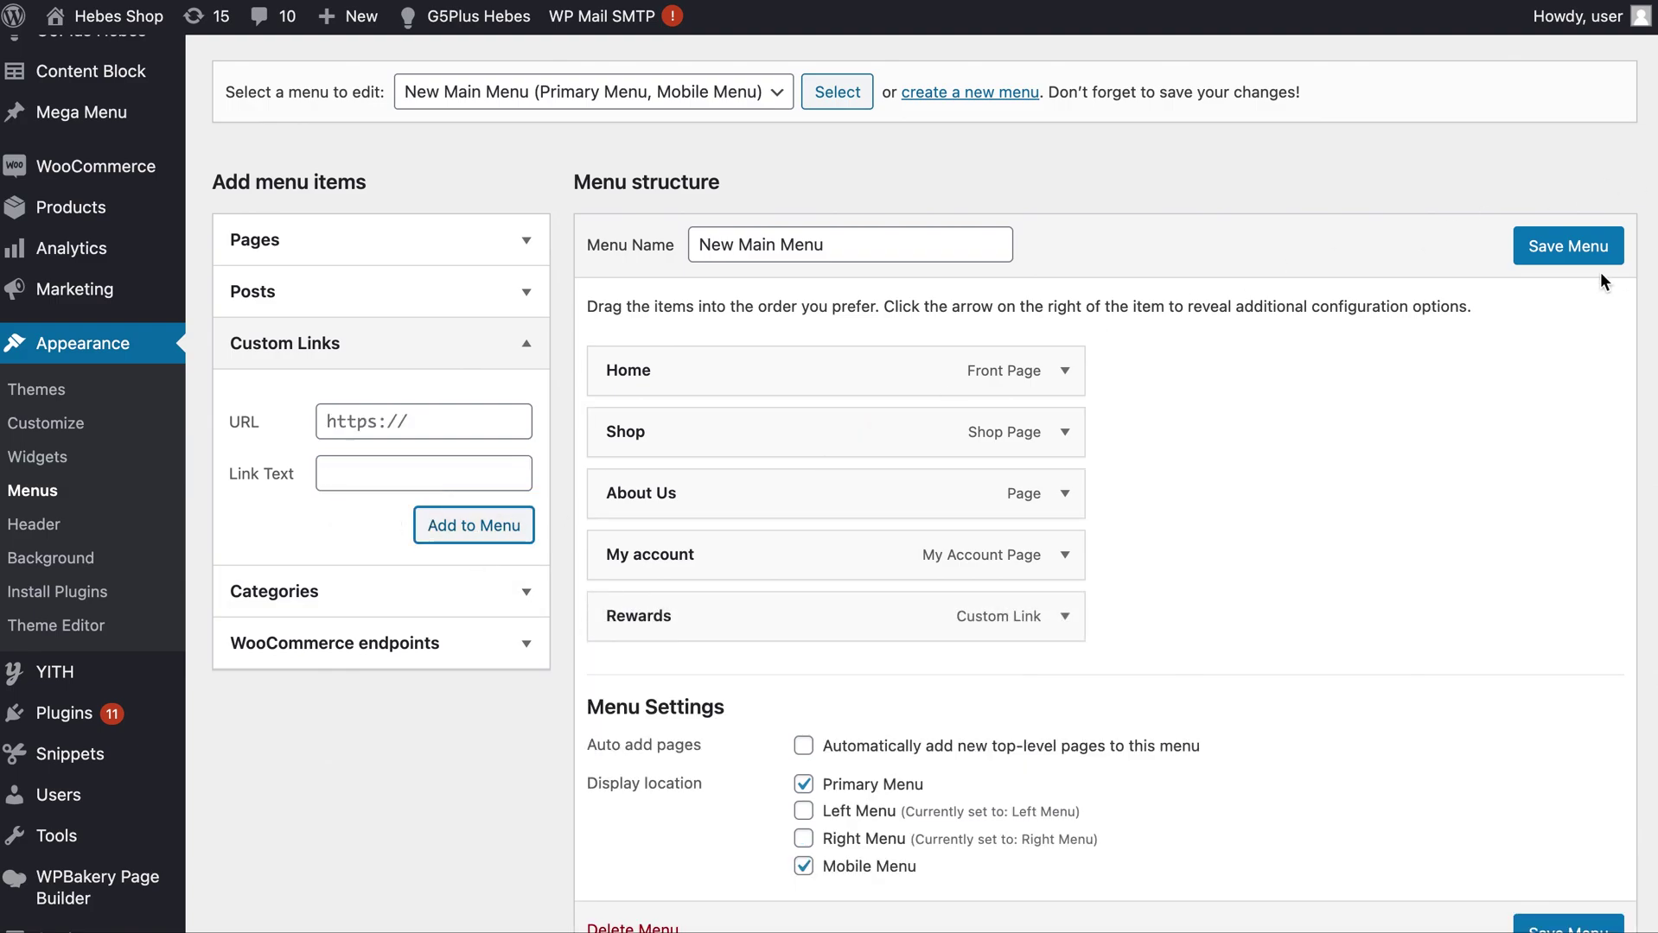
left_click(1546, 250)
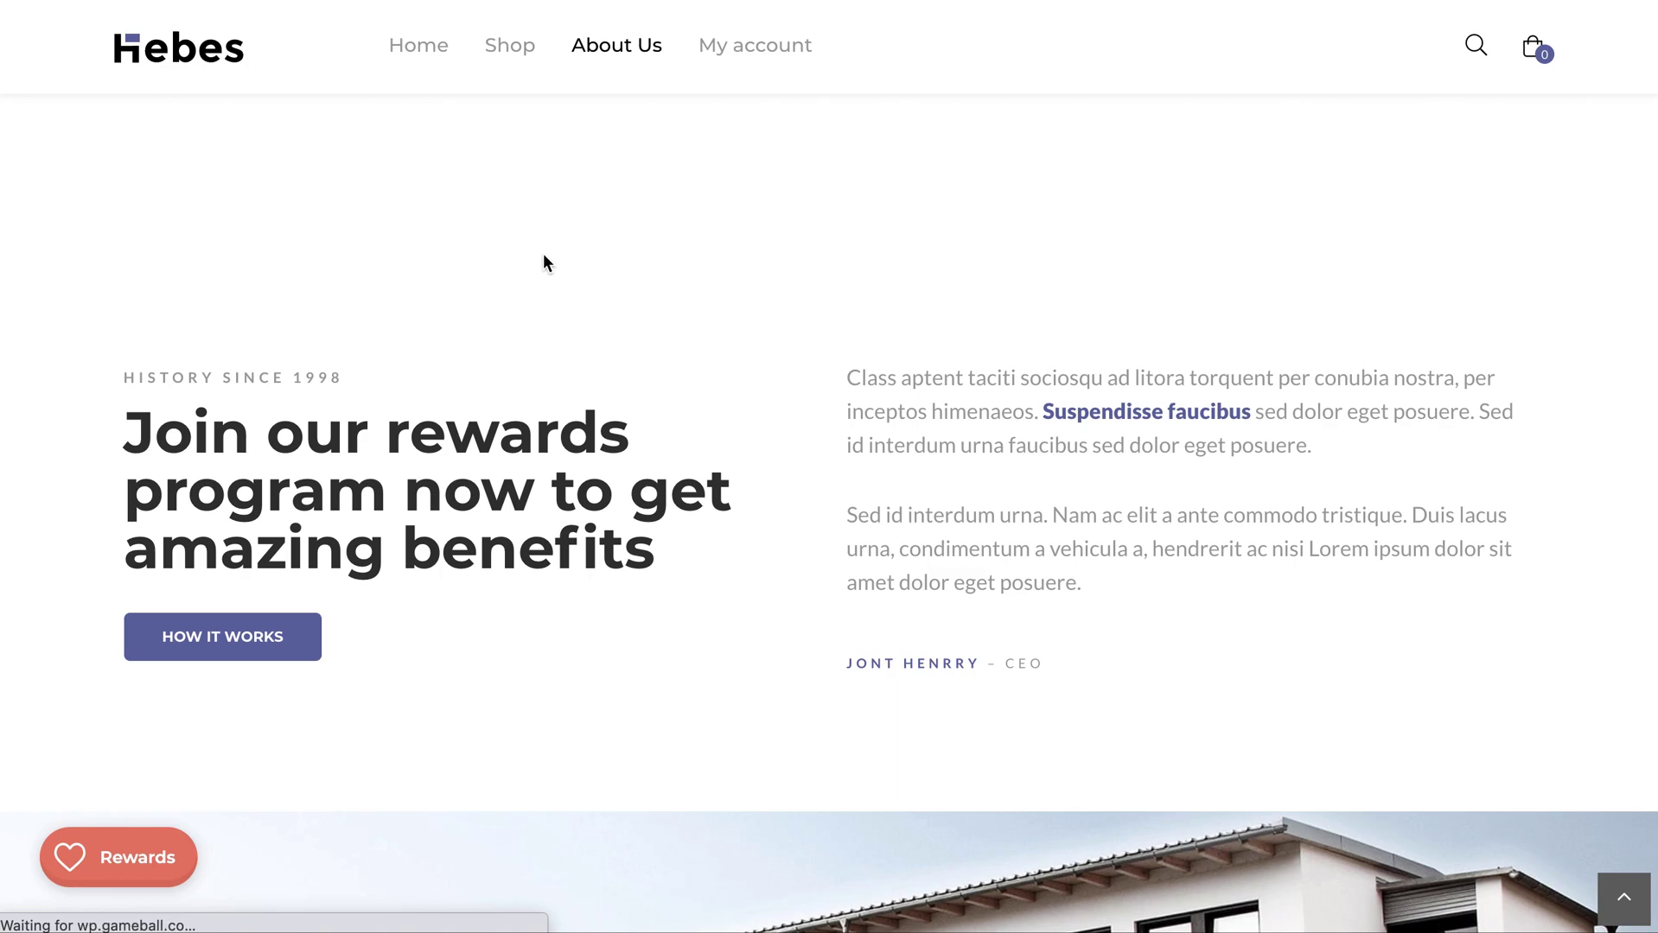
Reload the store and confirm the new Rewards header item opens Plus Rewards, then close it.
key("super+r")
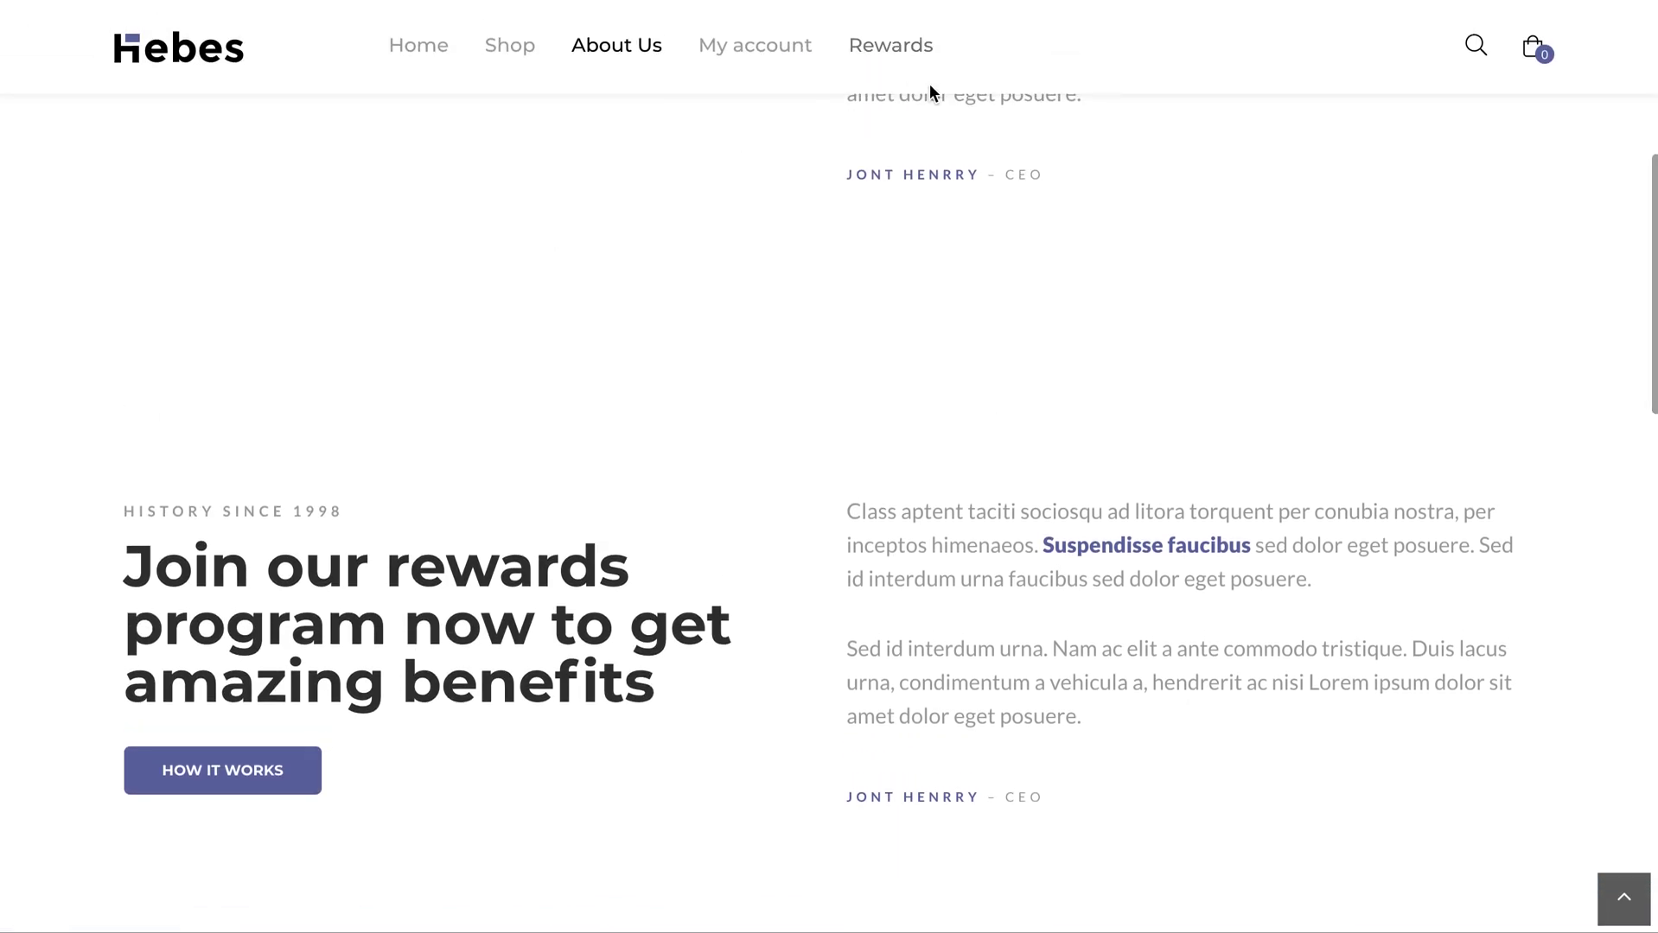
left_click(893, 57)
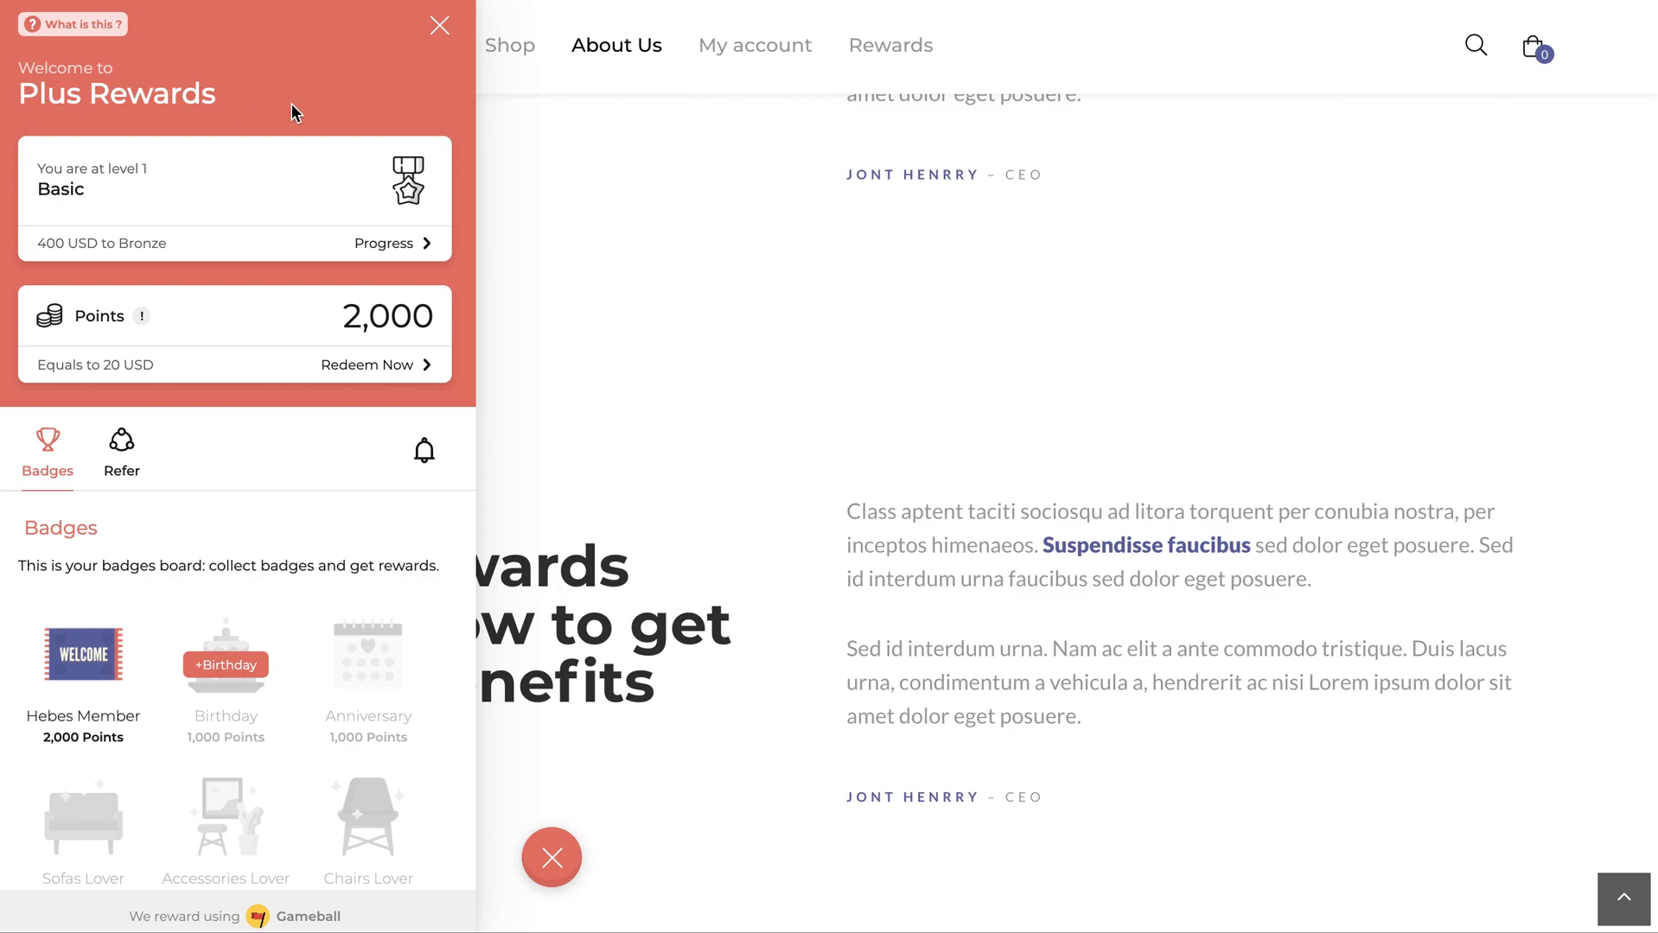
left_click(439, 27)
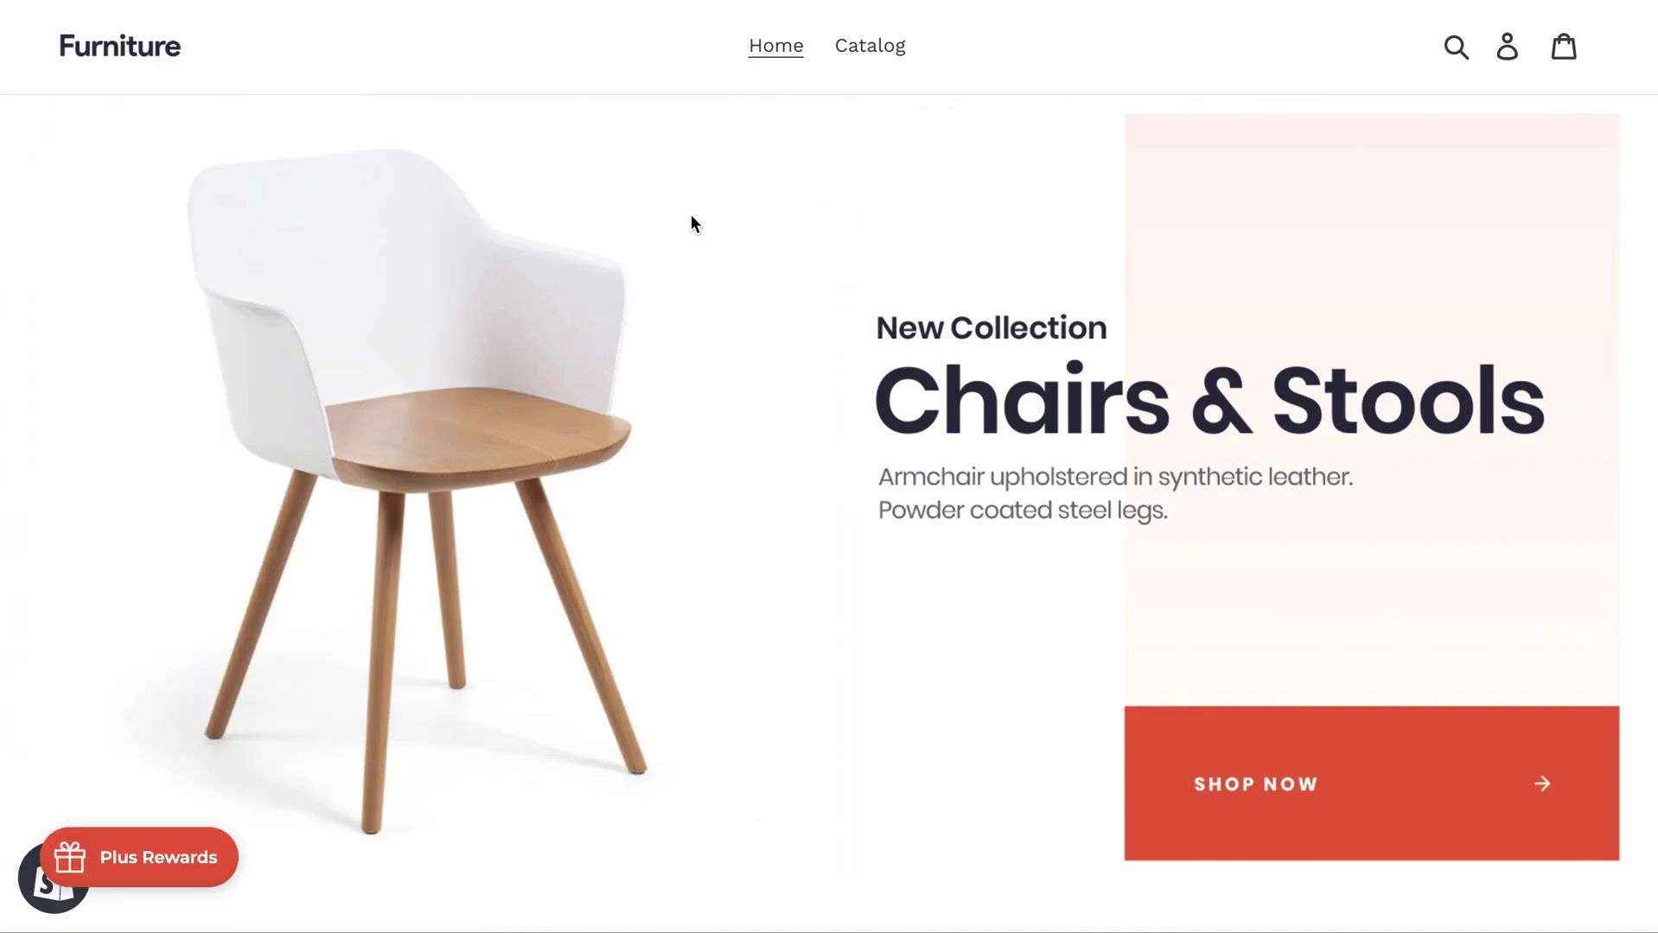
Review the Well Crafted Products loyalty tiers text and open the Plus Rewards widget.
scroll(796, 296, "down", 15)
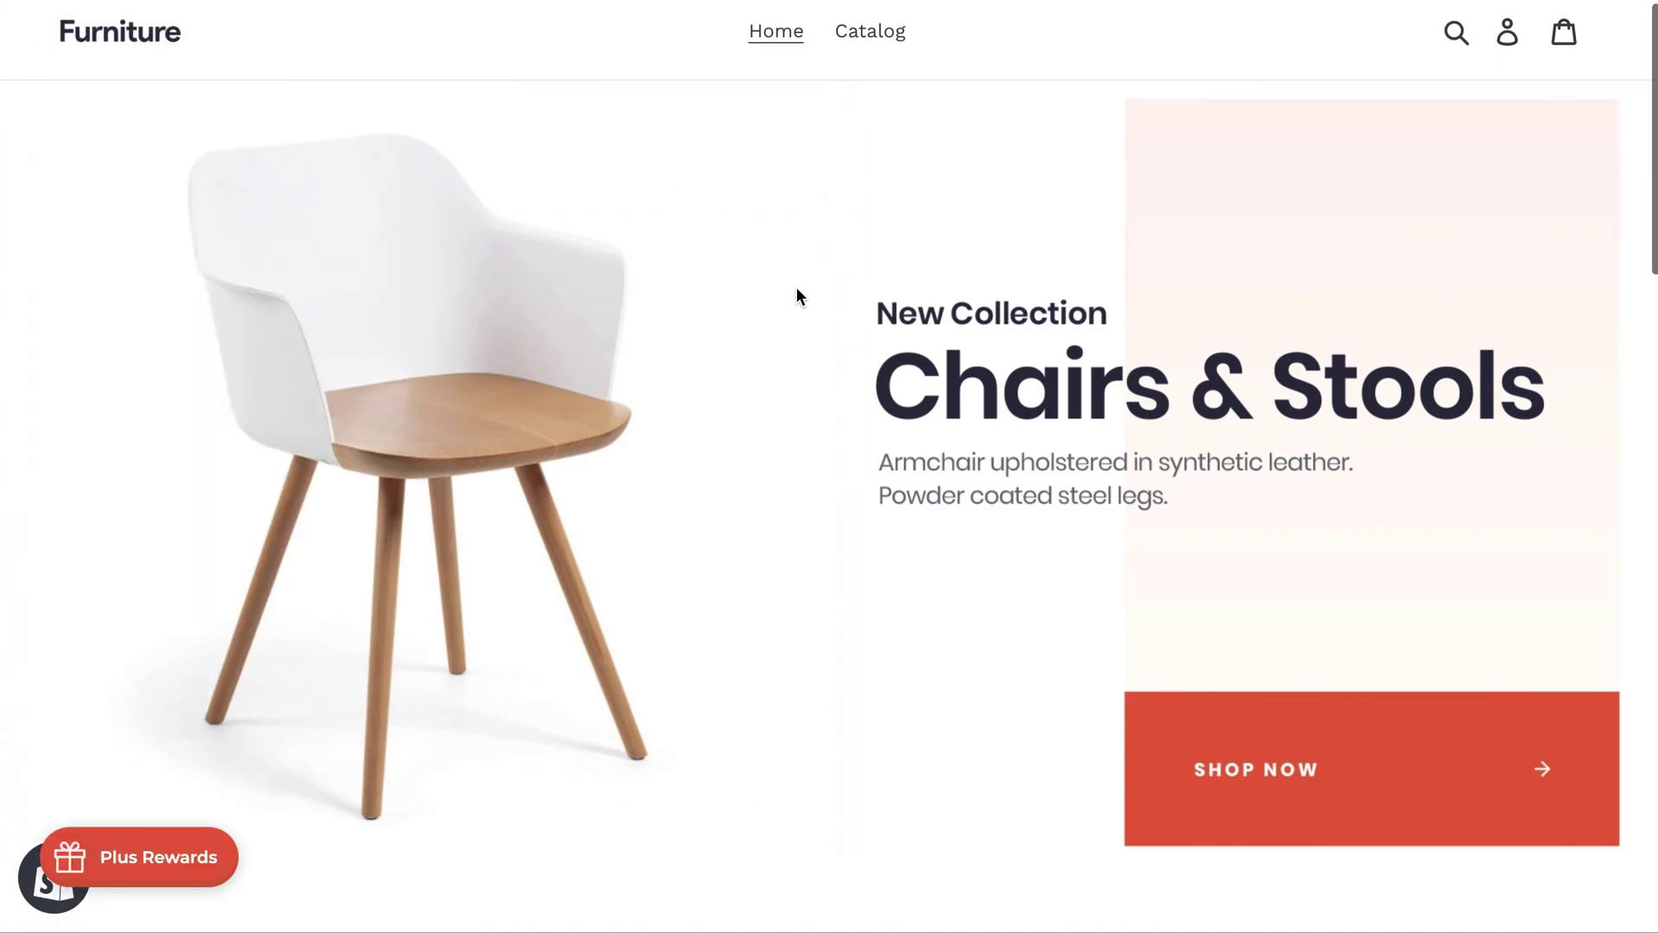
scroll(796, 288, "down", 1)
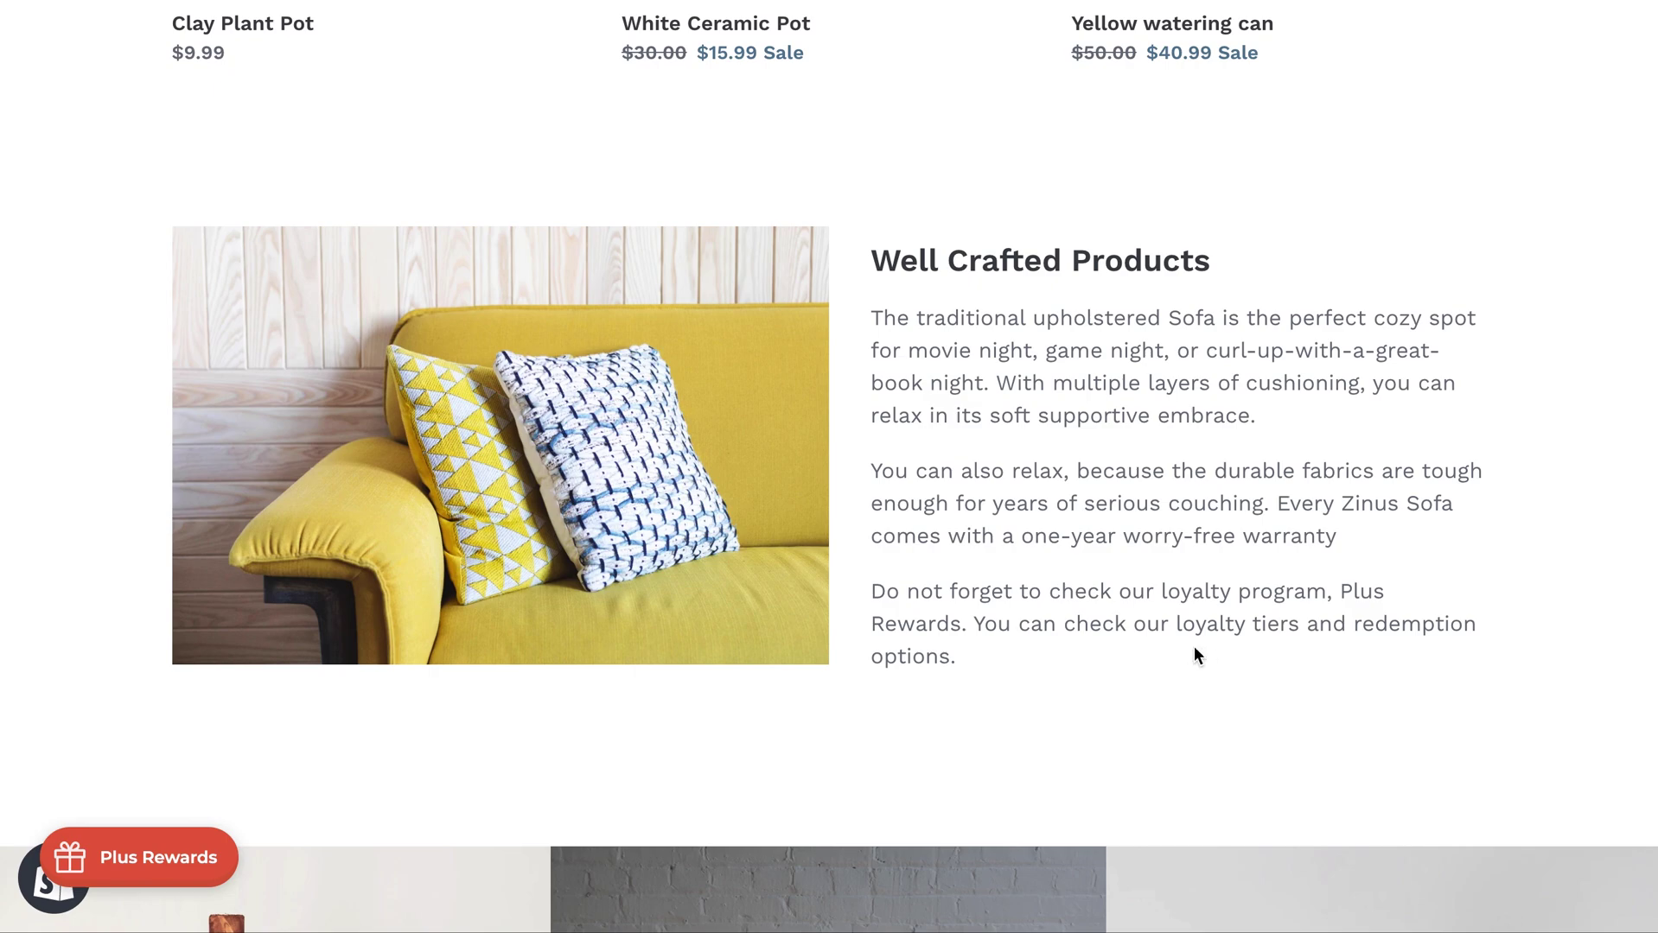
left_click_drag(1175, 634, 1301, 631)
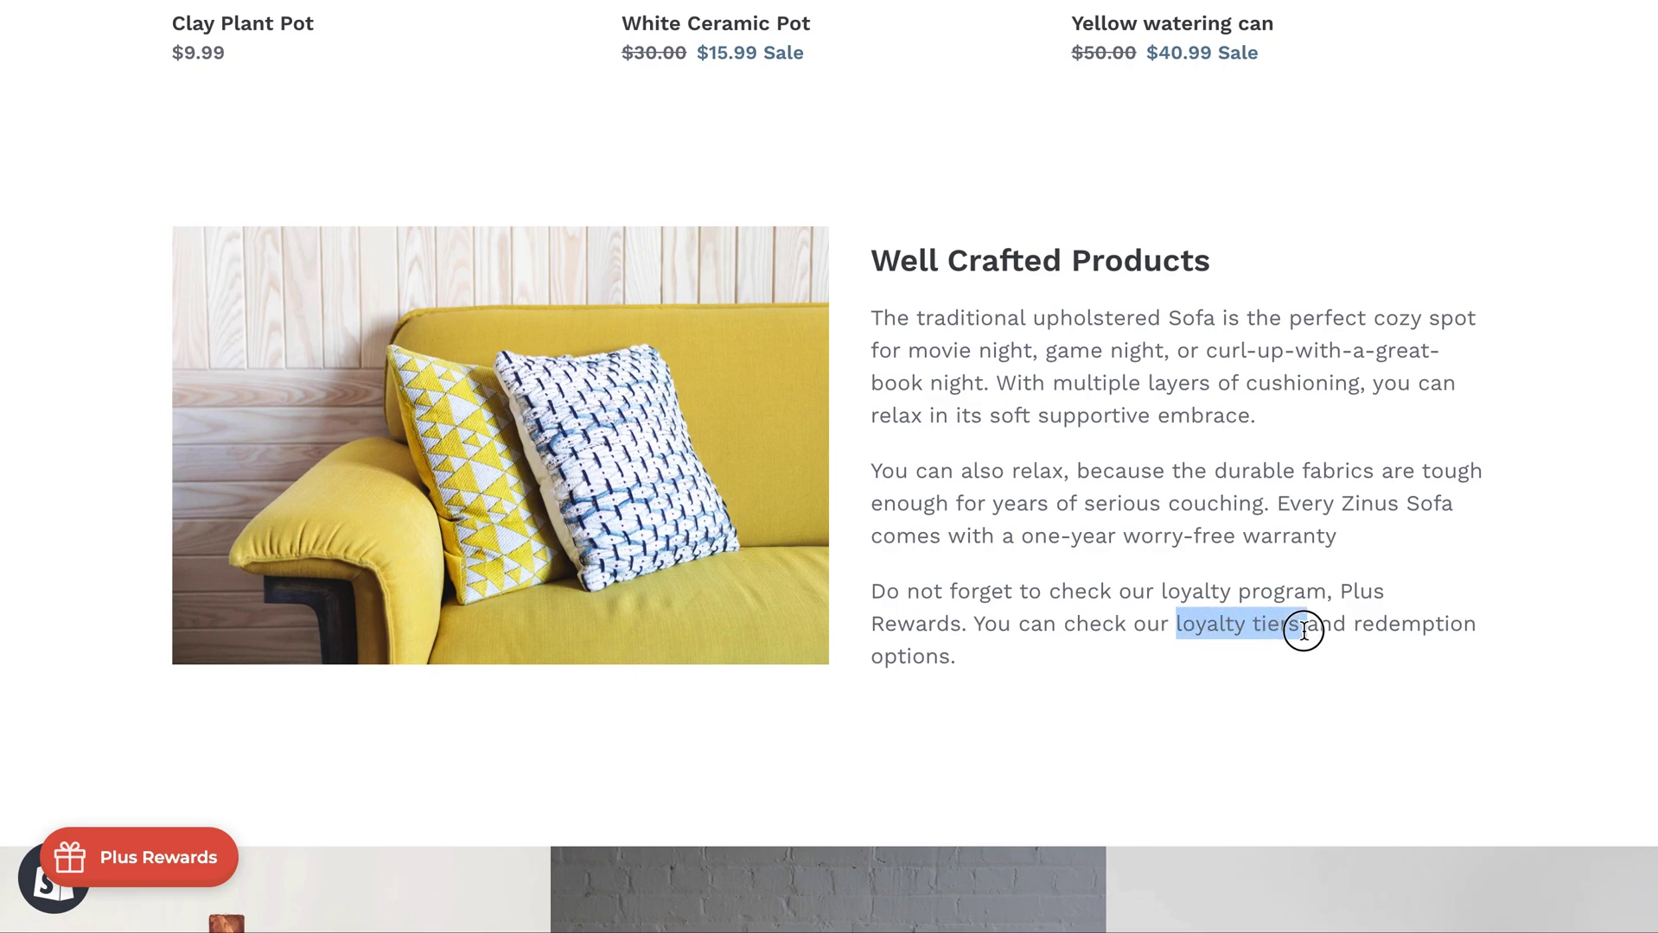
left_click(1292, 657)
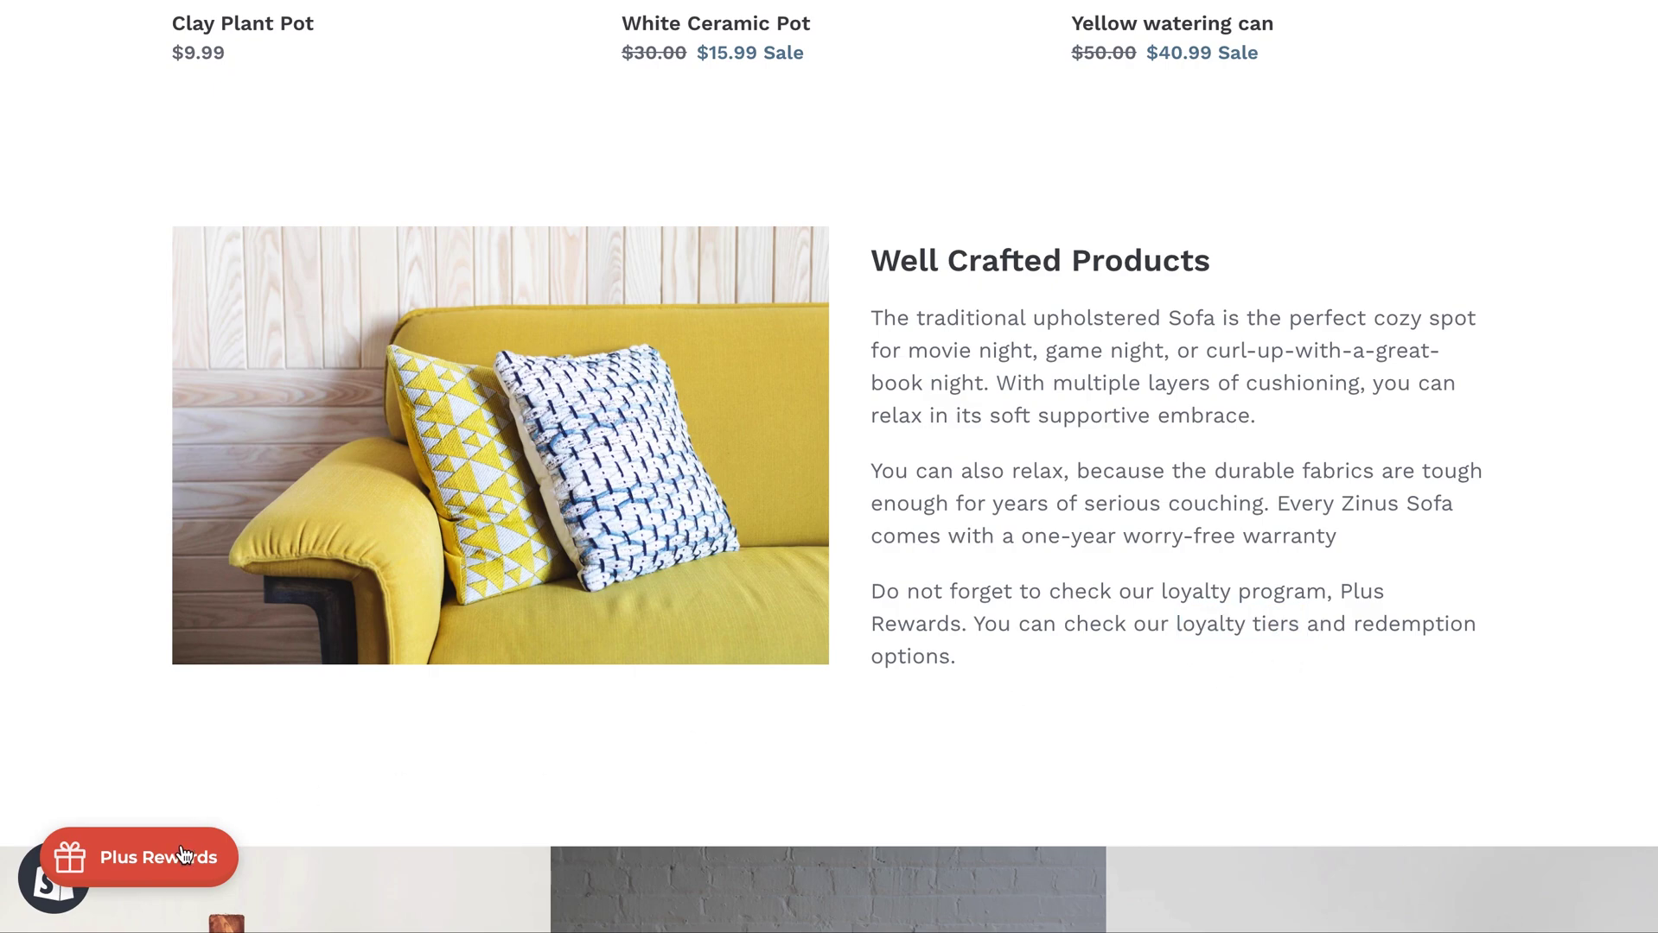
left_click(155, 858)
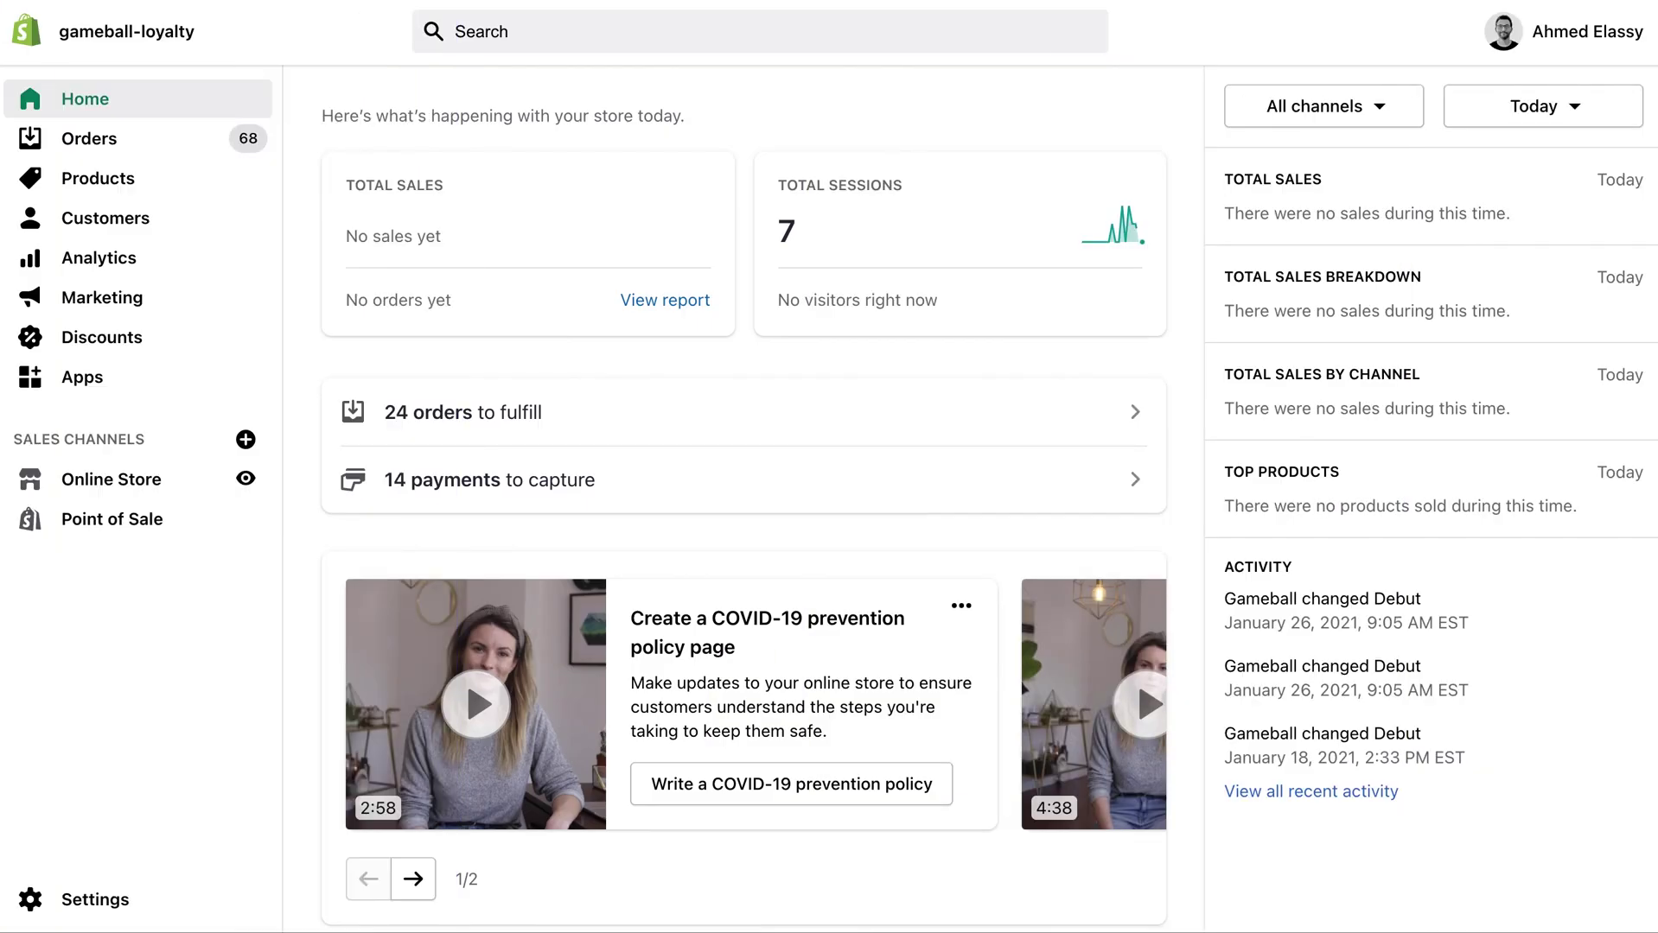
In the Debut theme editor, open Well Crafted Products and select 'loyalty program' in its text.
left_click(245, 479)
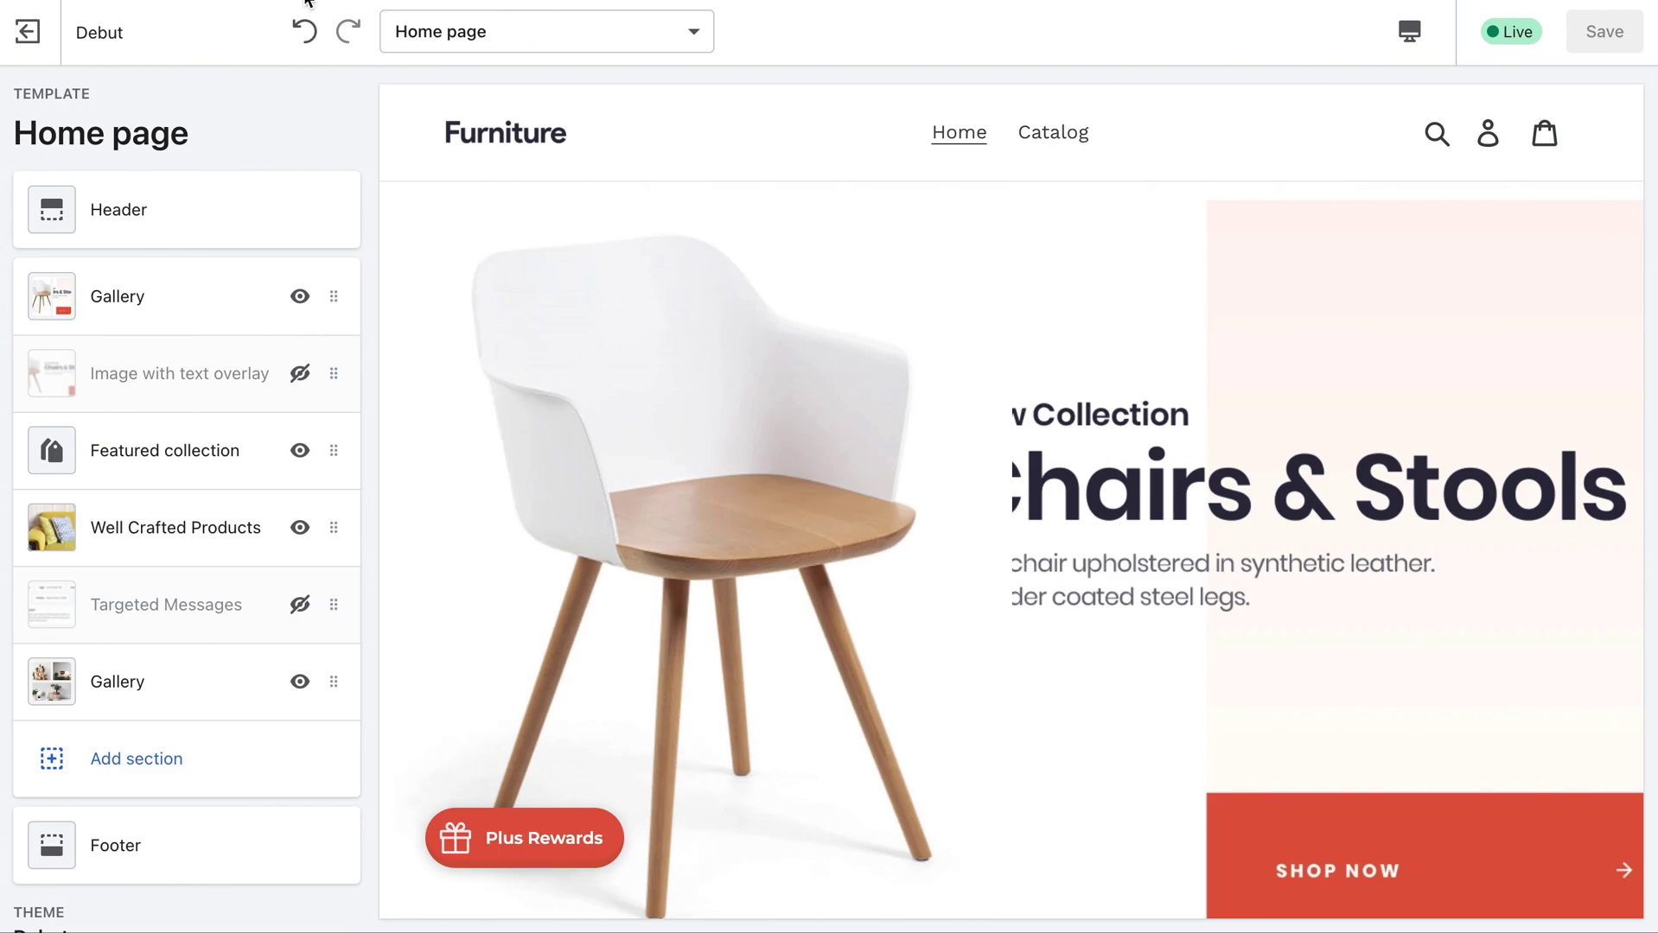
left_click(191, 527)
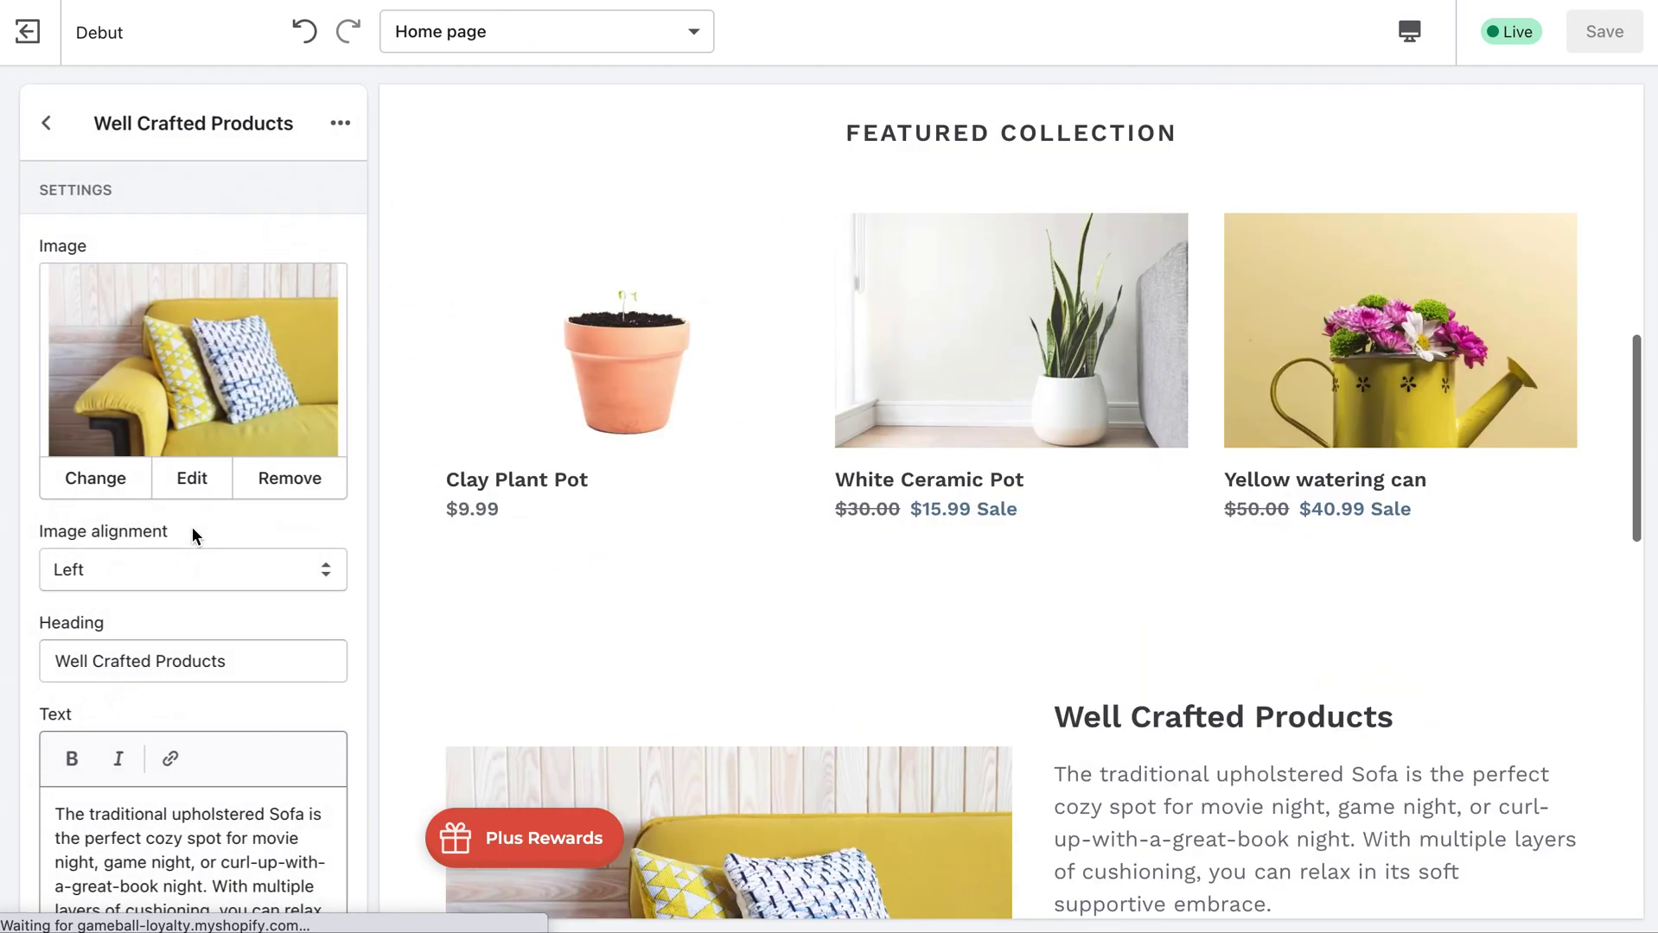
scroll(191, 527, "down", 5)
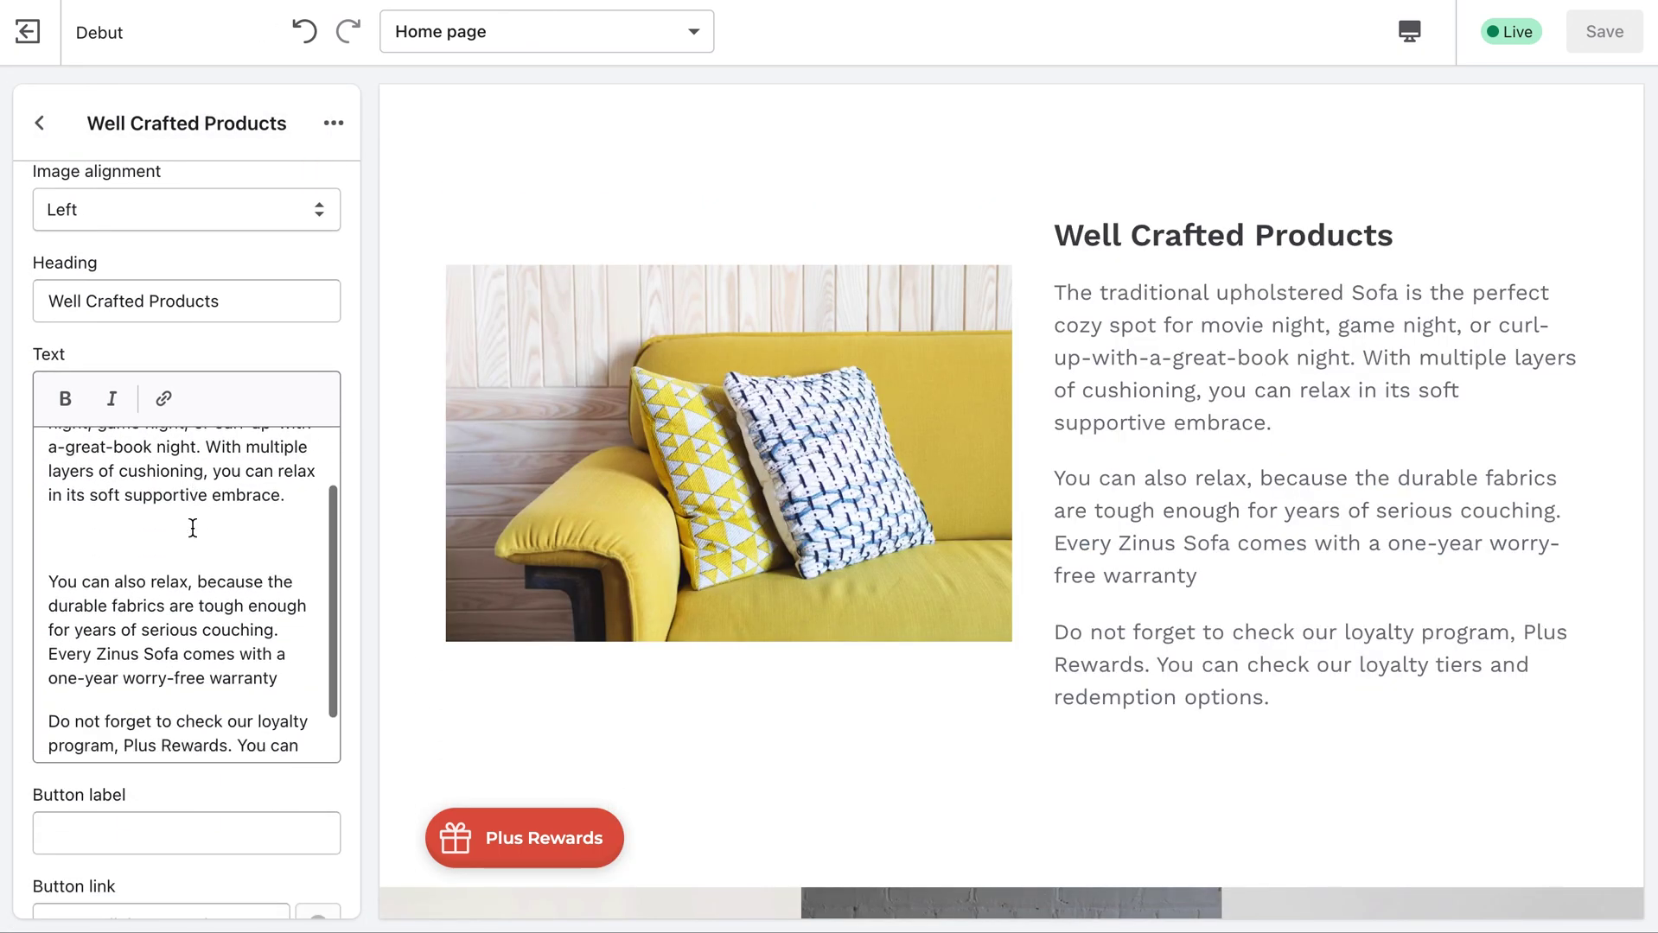
scroll(192, 527, "down", 2)
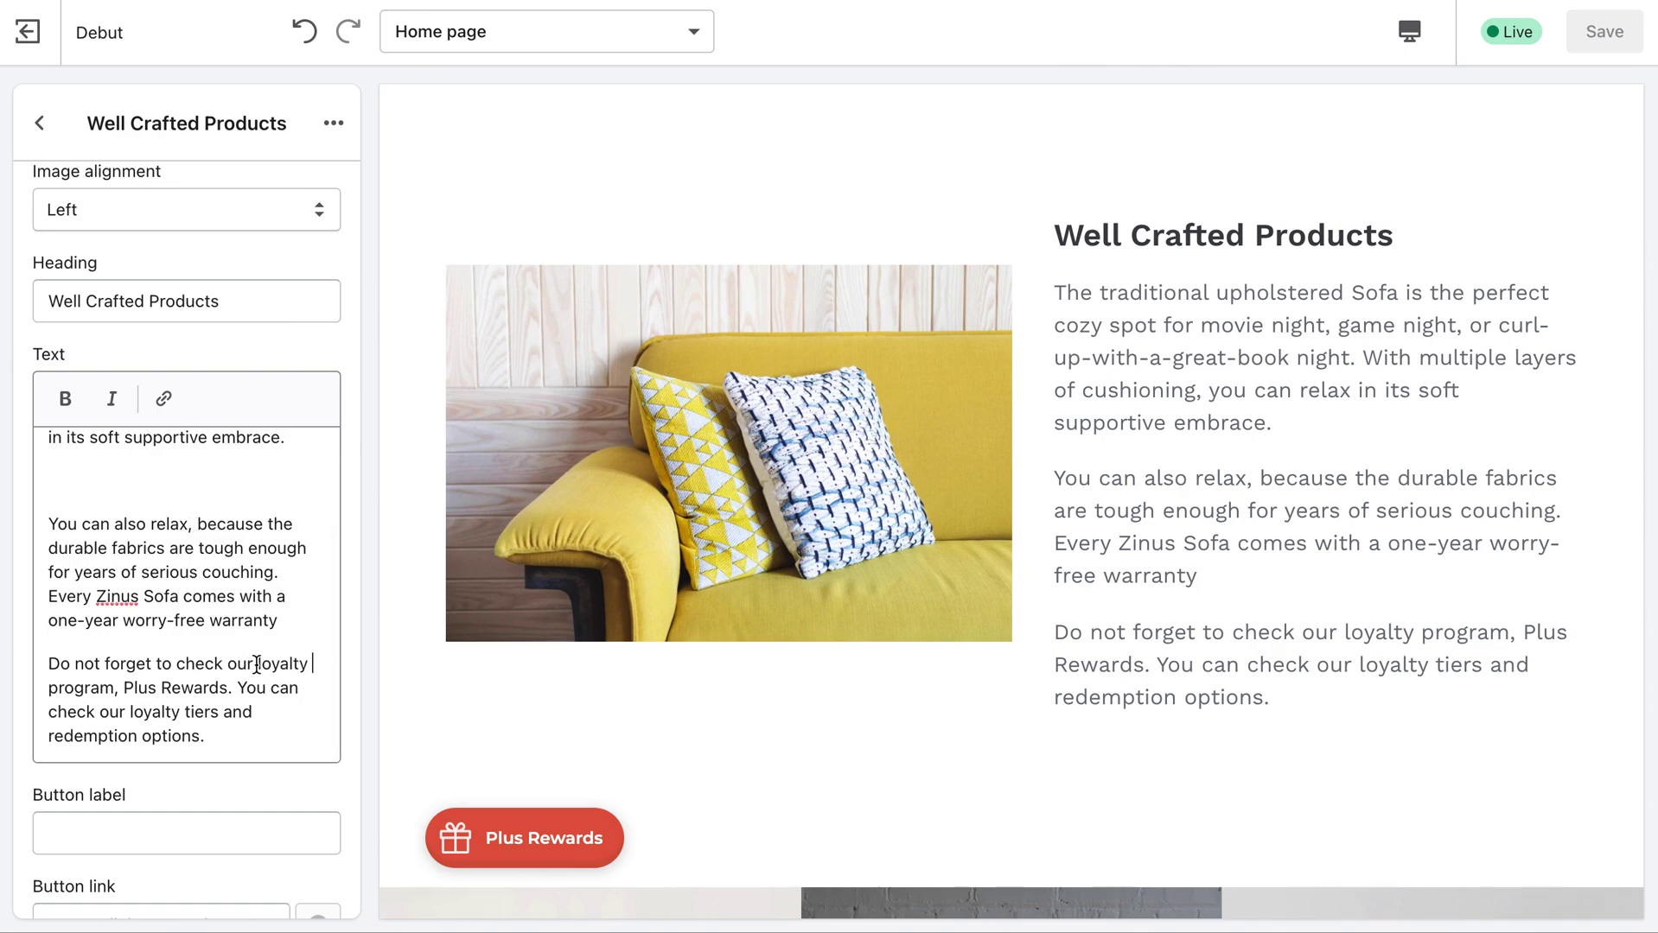
left_click_drag(259, 666, 116, 683)
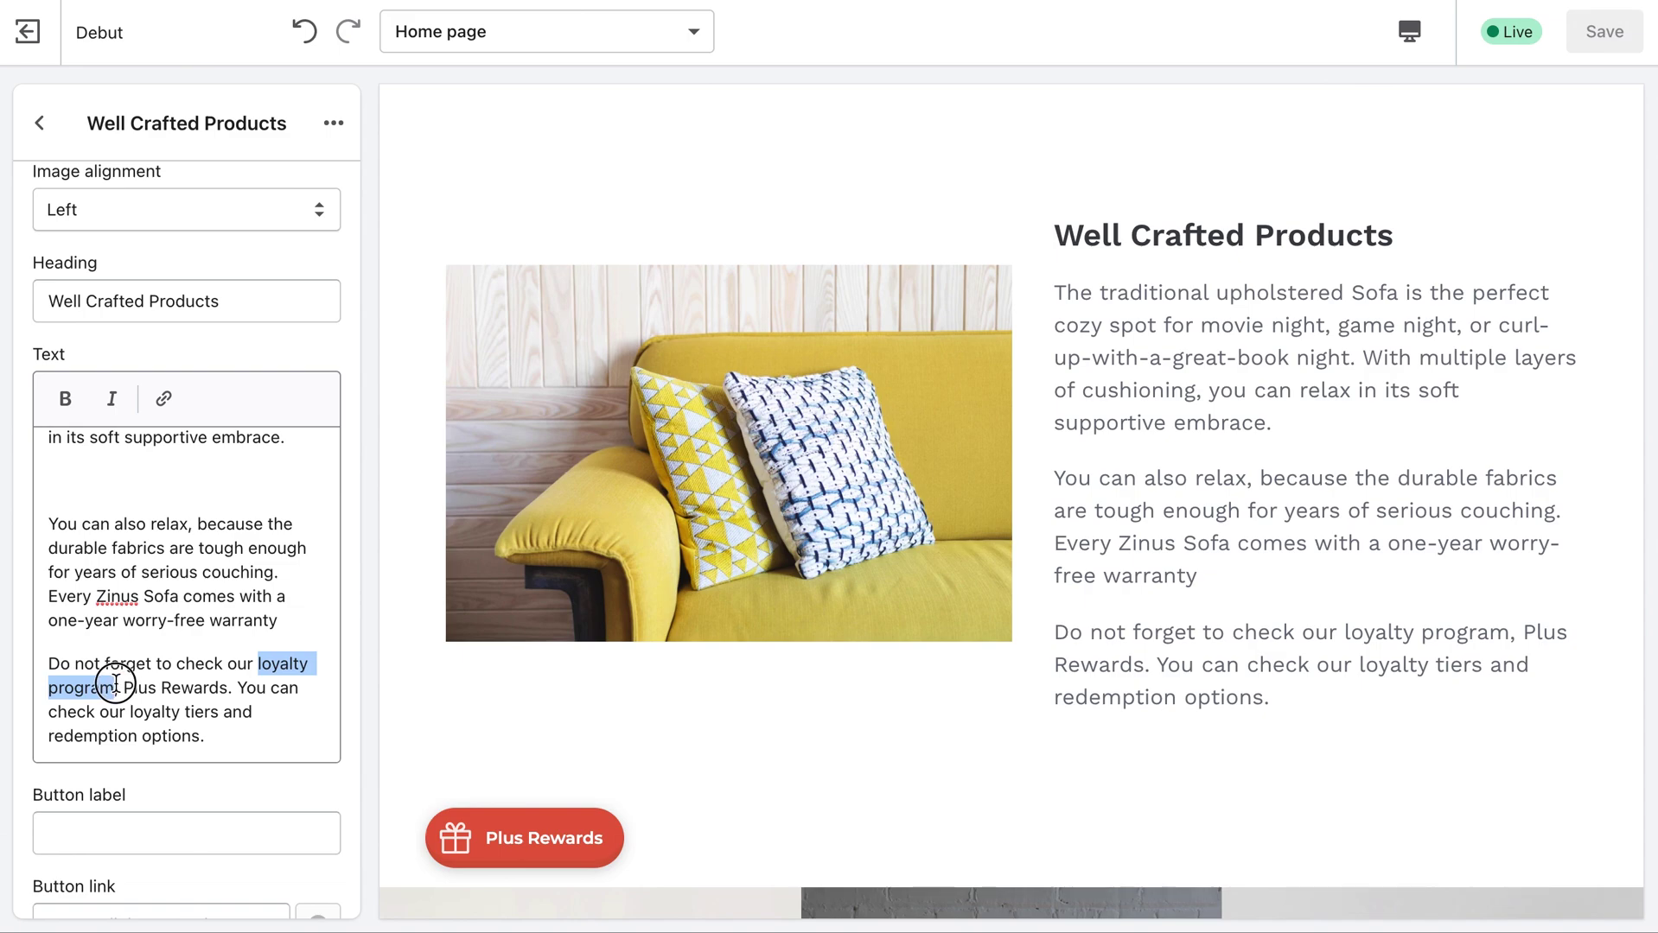
Link 'loyalty program' in the Well Crafted Products text to #gameball-levels and save the theme.
left_click(162, 398)
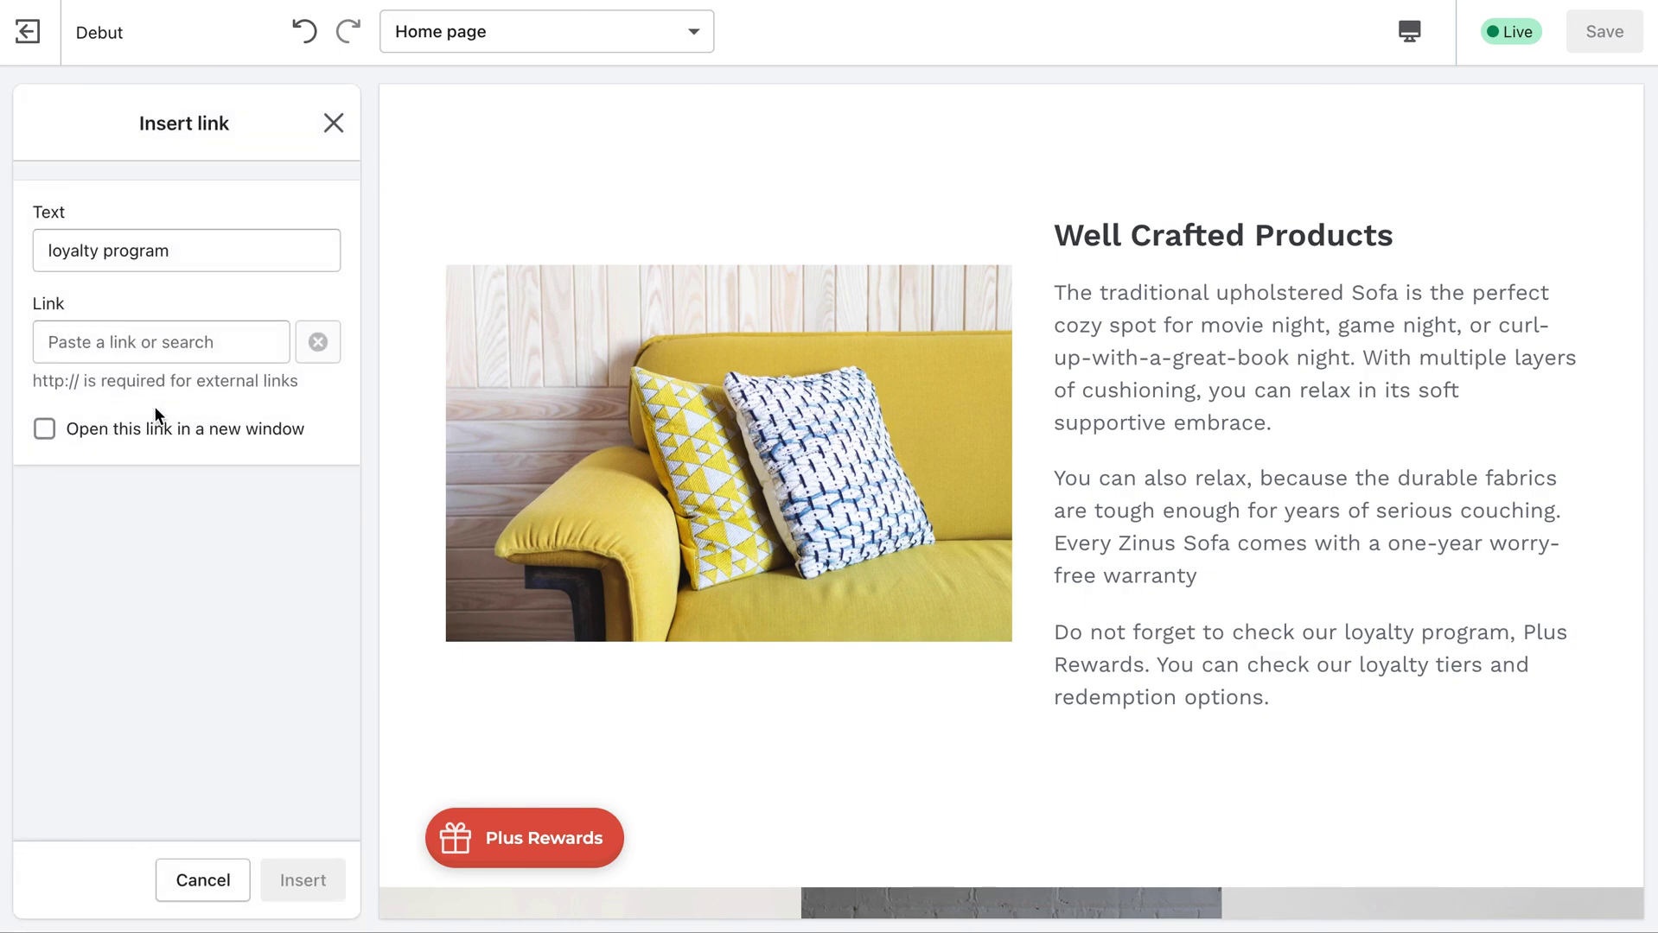
left_click(151, 339)
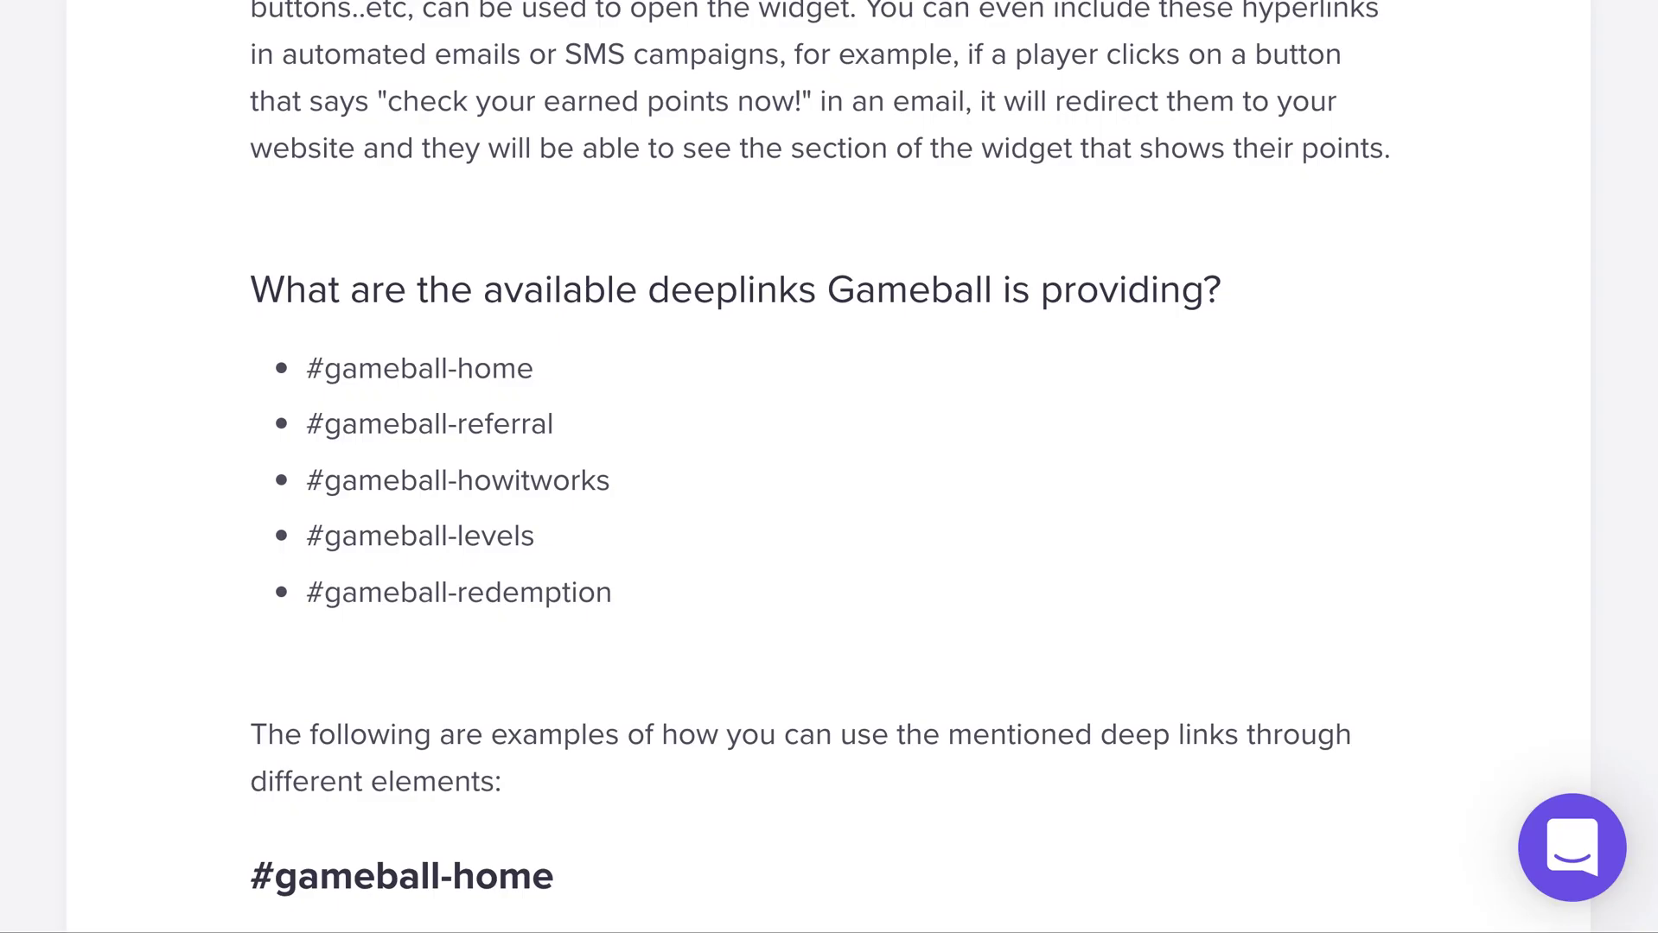
left_click_drag(535, 533, 311, 522)
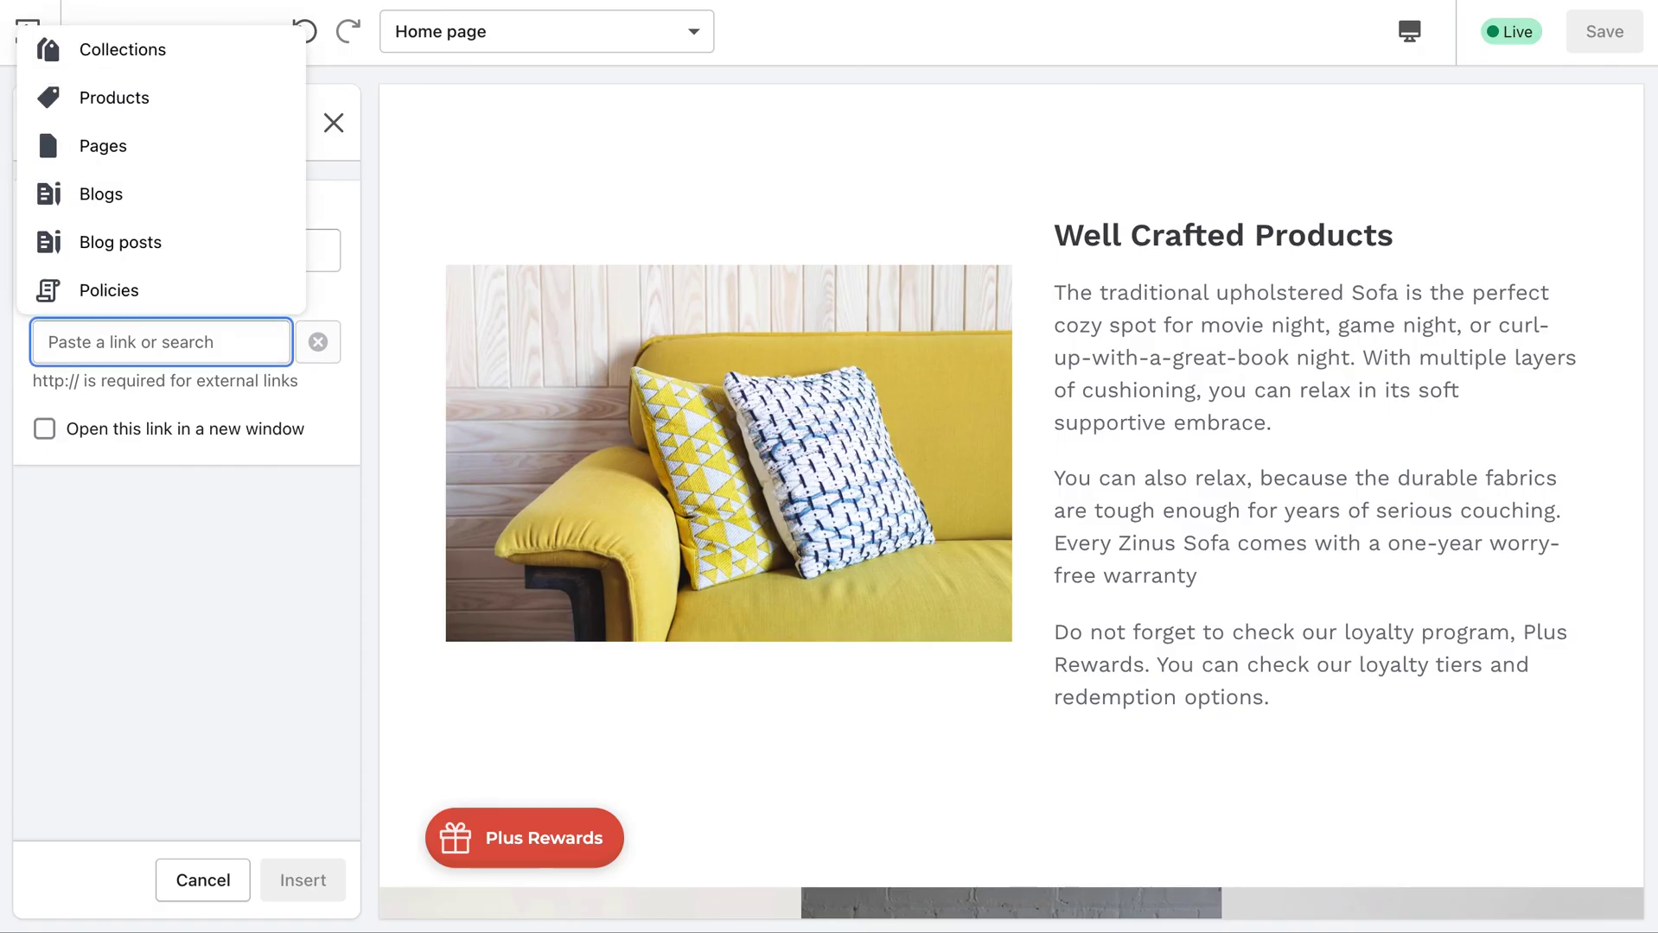
type("#gameball-levels")
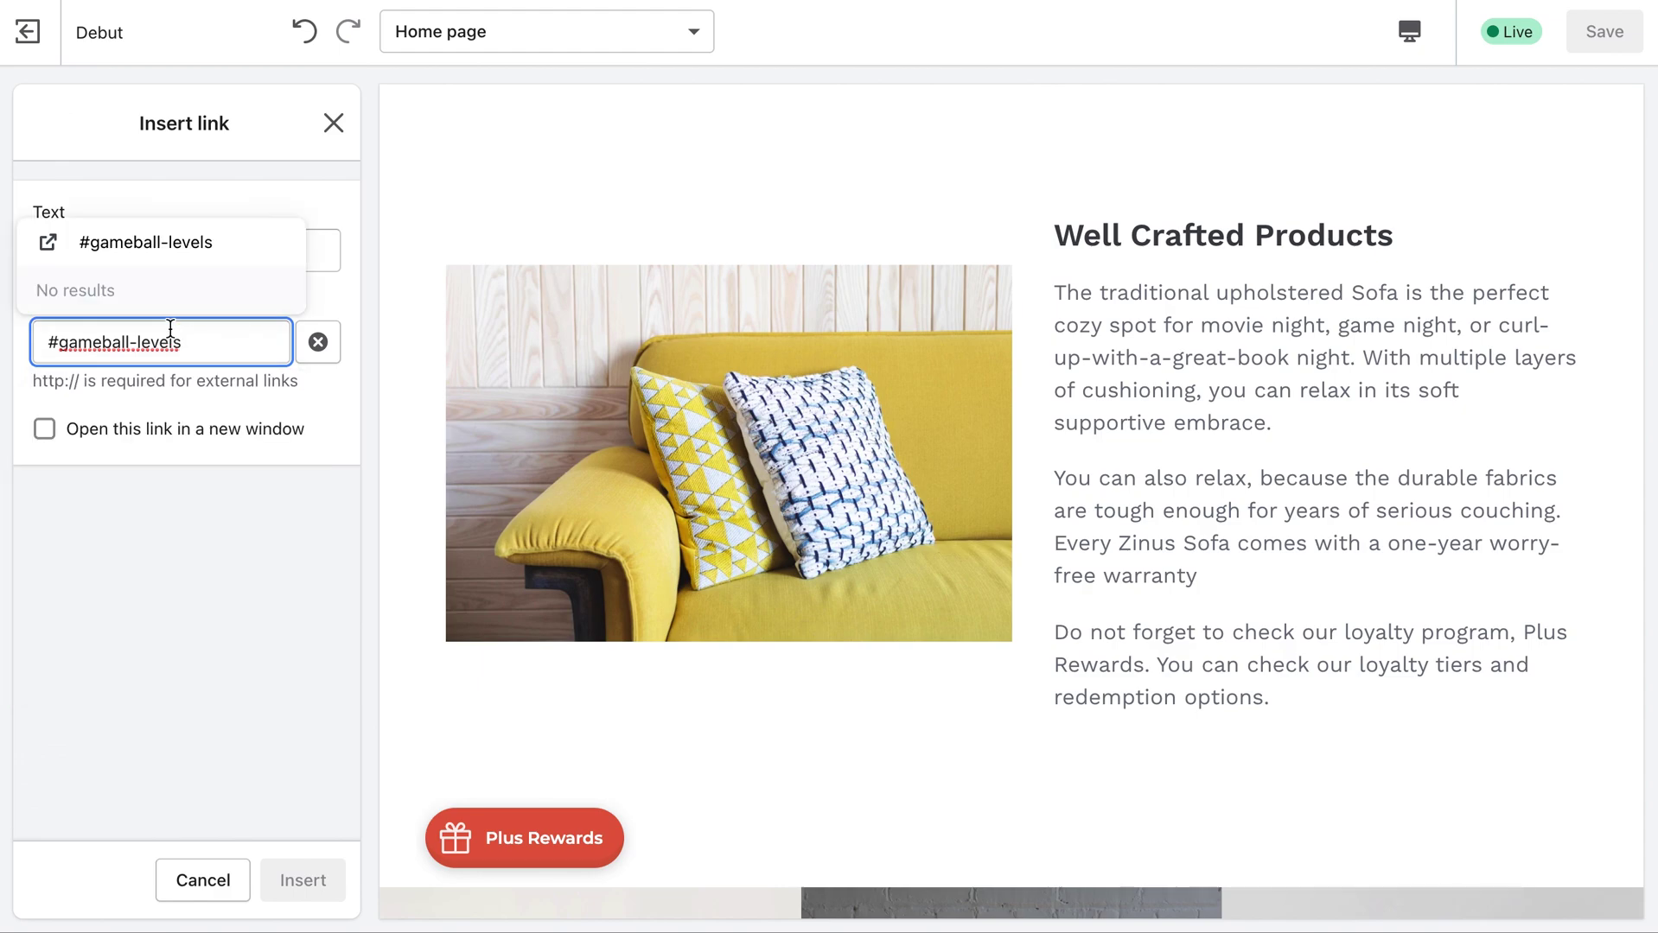
left_click(164, 242)
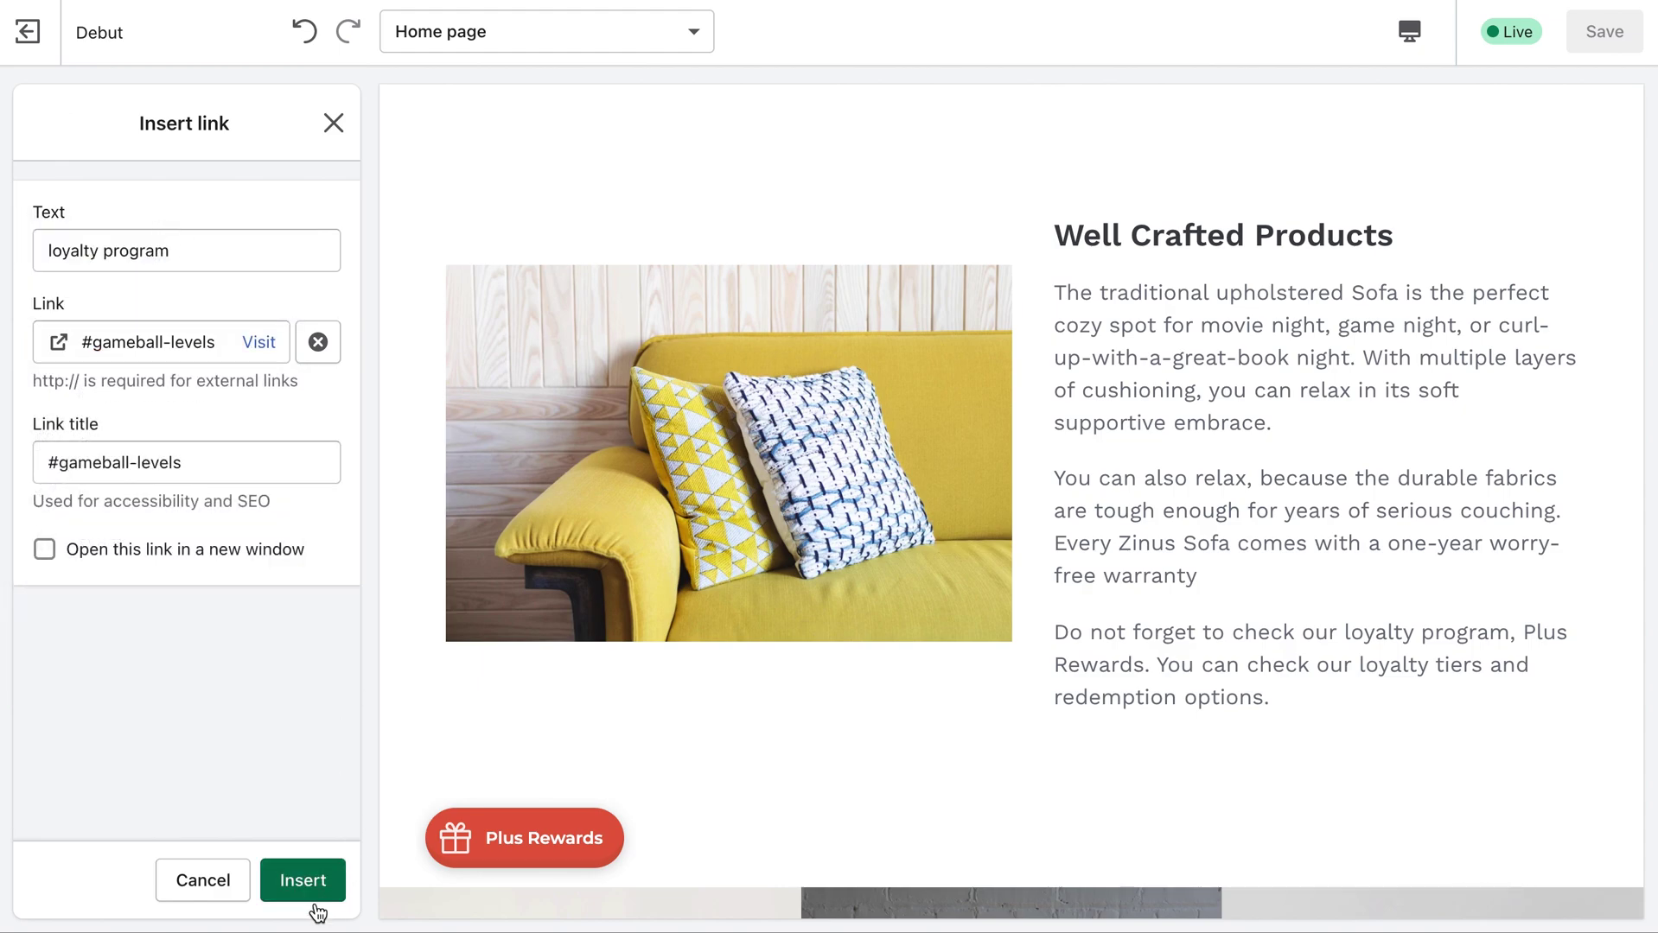
left_click(301, 881)
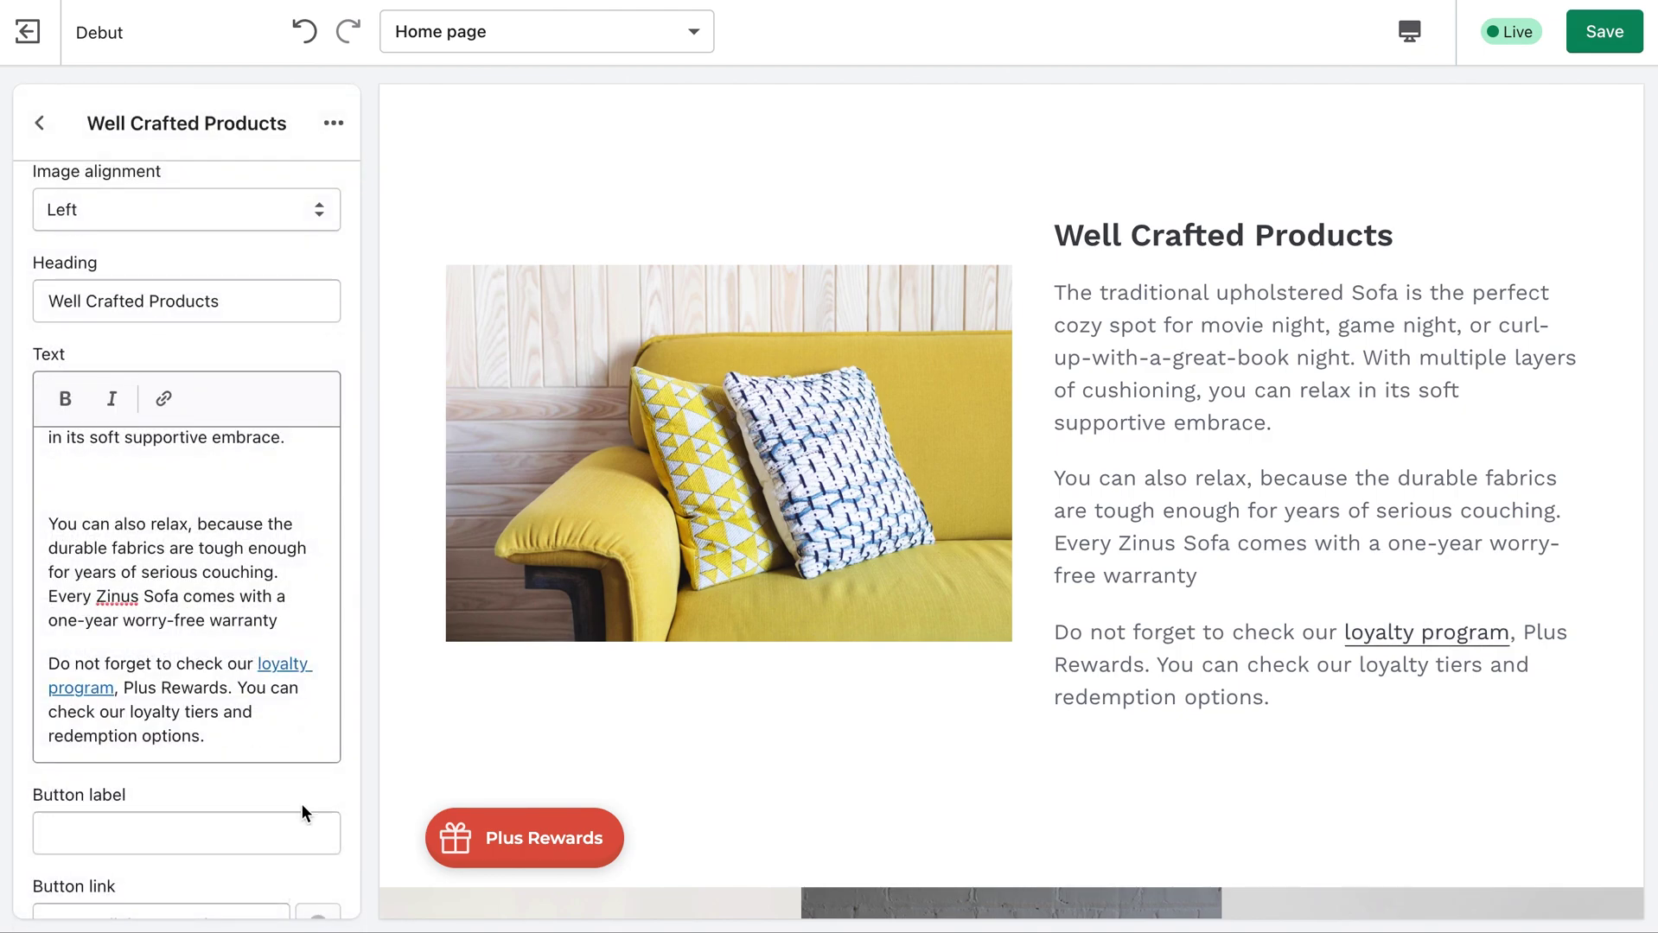
left_click(1607, 39)
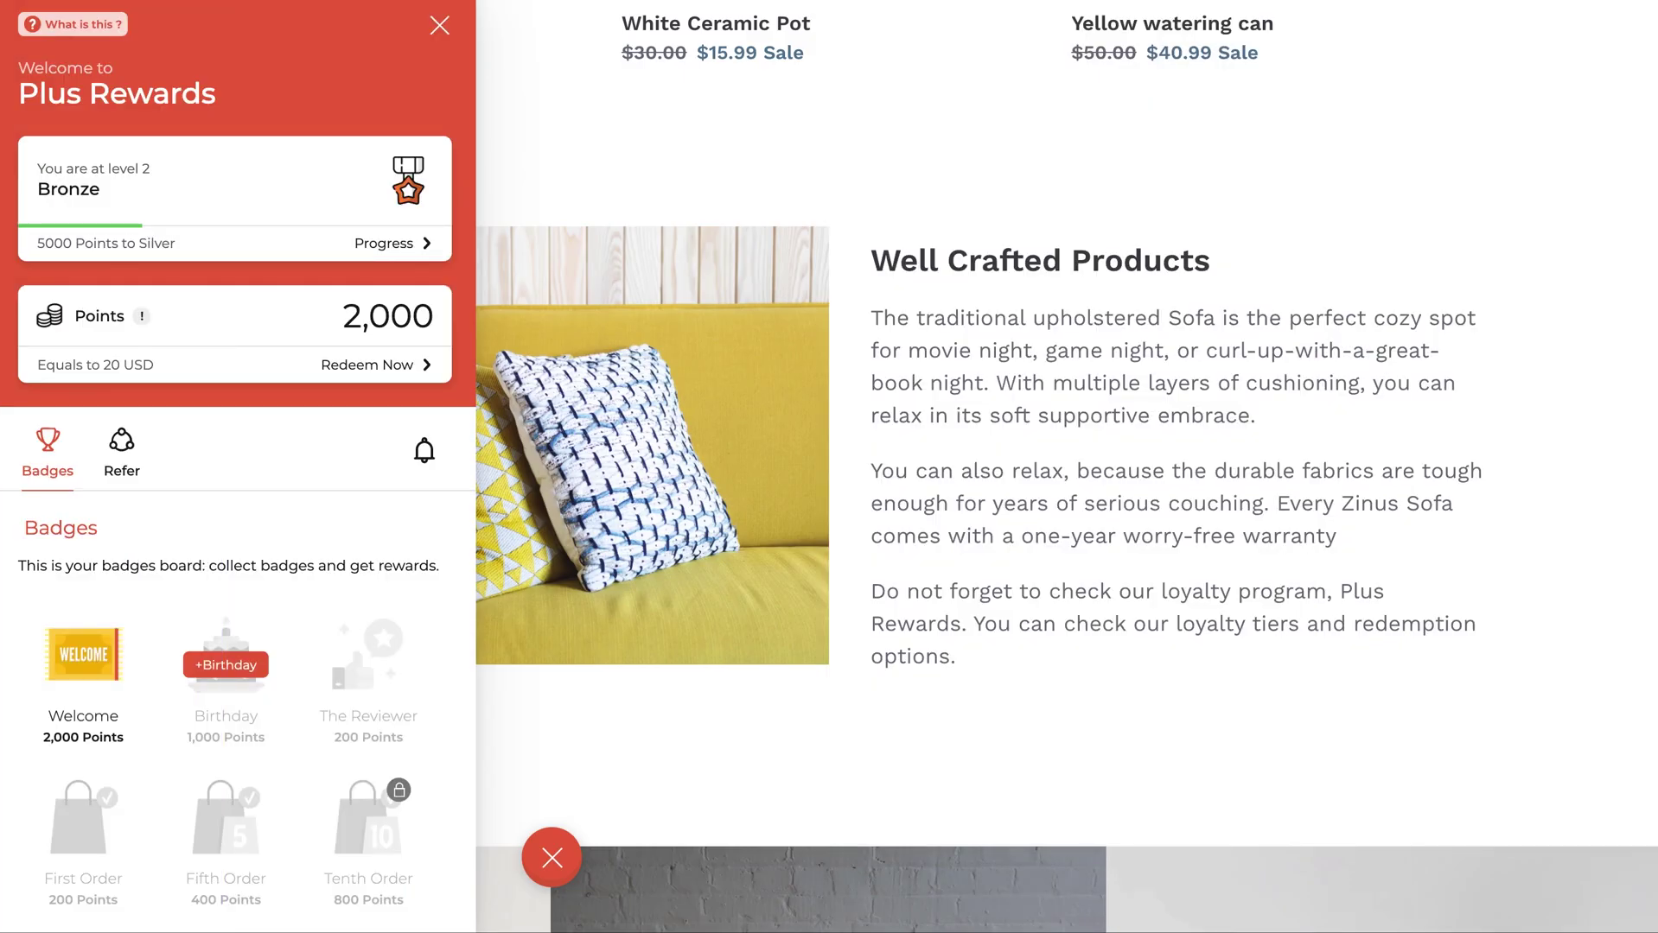
Close the Plus Rewards panel and test the storefront's 'loyalty program' link.
left_click(432, 23)
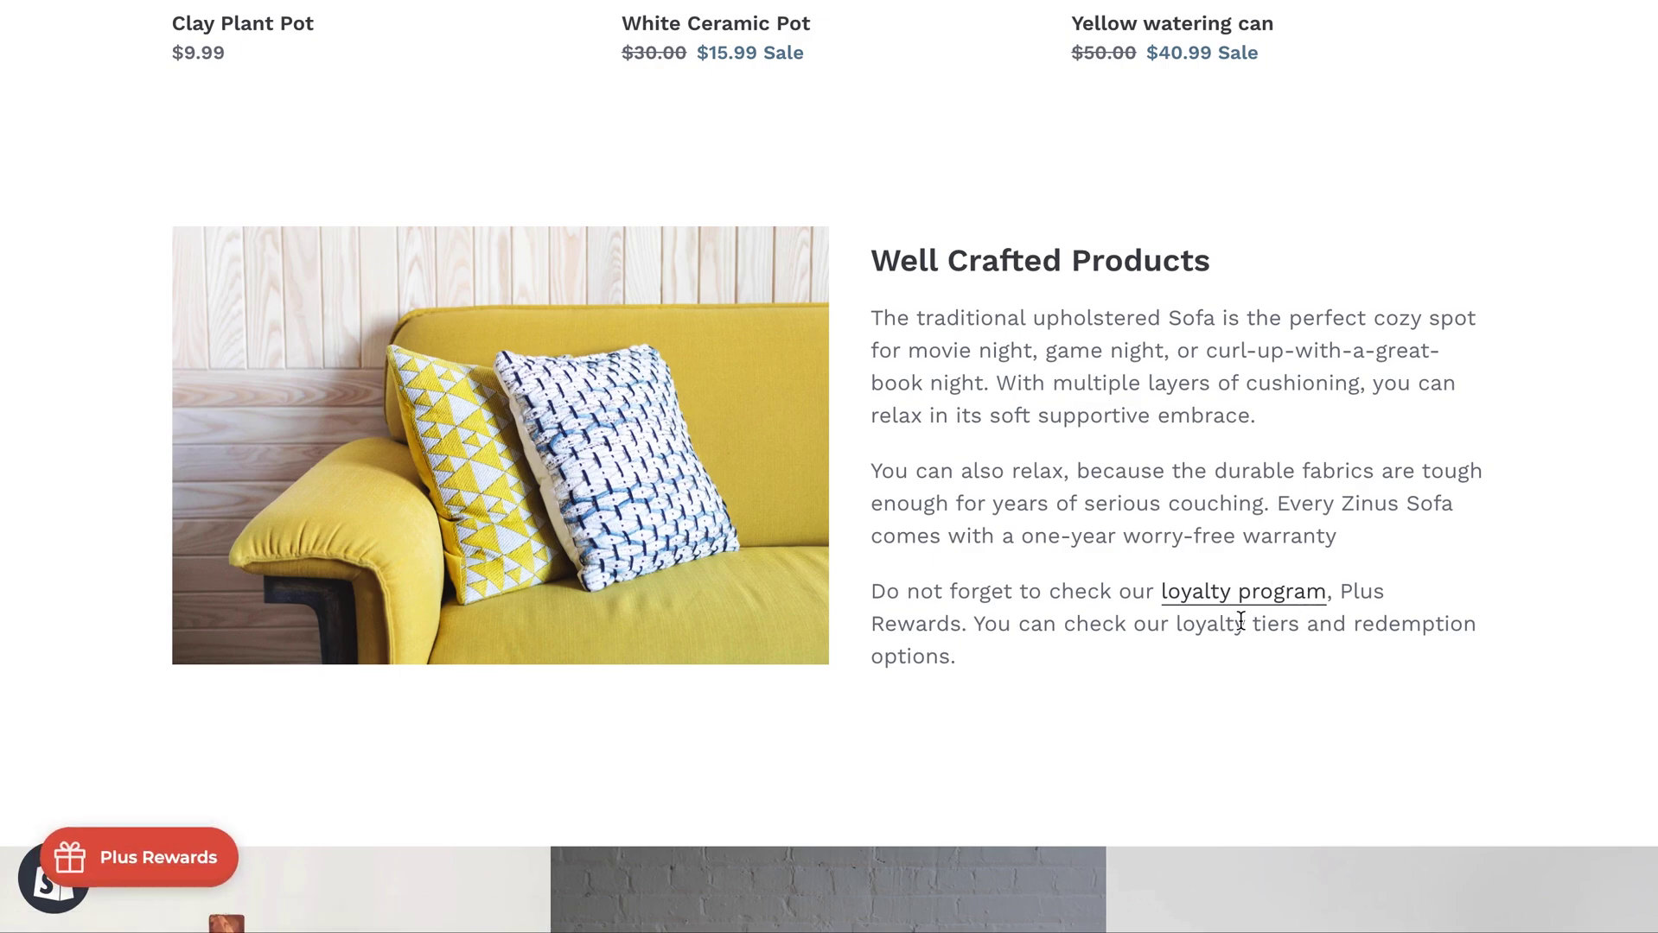
left_click(1219, 596)
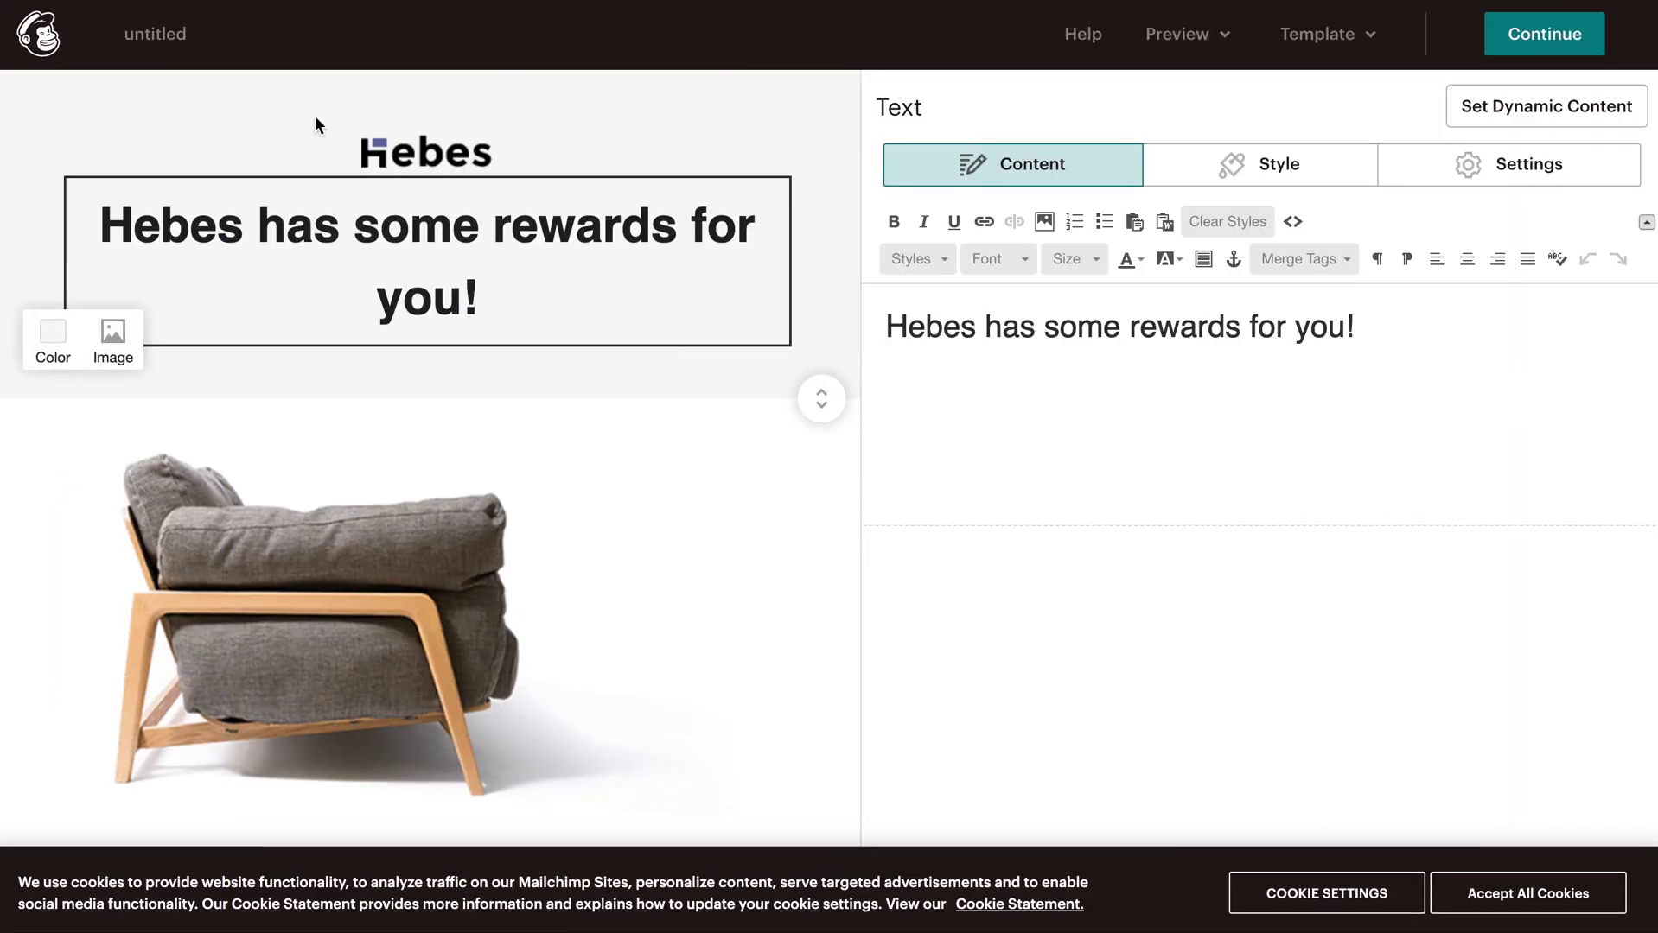
Scroll the email preview down to the Our Loyalty Program text block and start editing it.
scroll(376, 541, "down", 5)
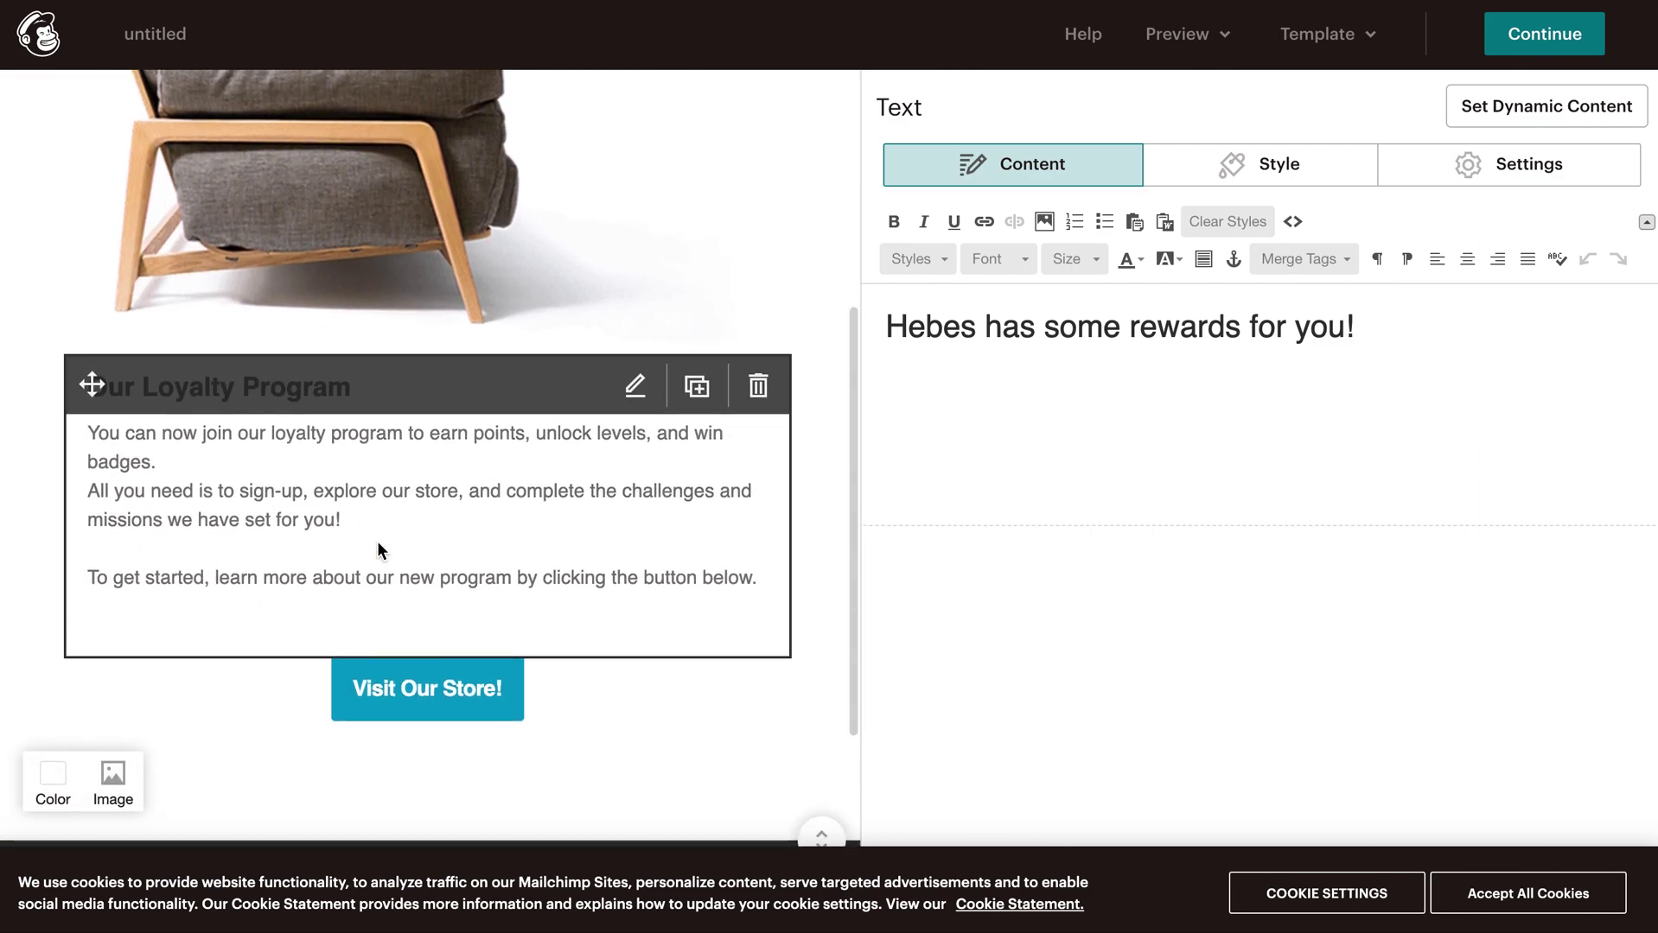
left_click(477, 481)
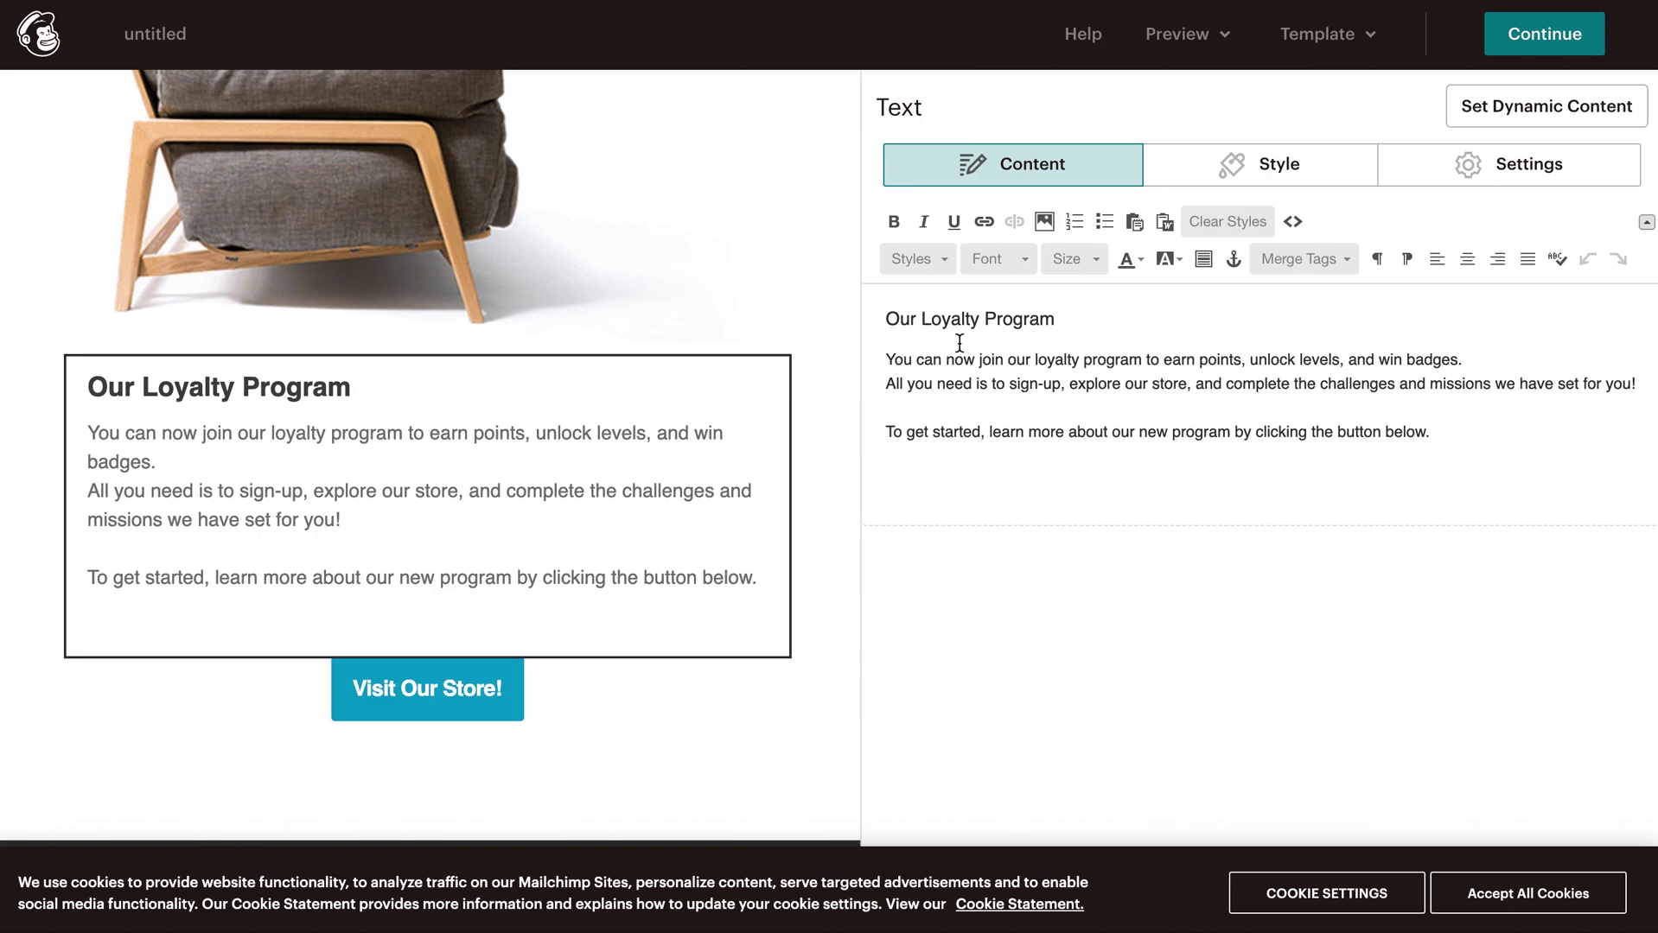
Change the 'Visit Our Store!' button label to 'Learn how our loyalty program works'.
left_click(463, 693)
left_click(1018, 267)
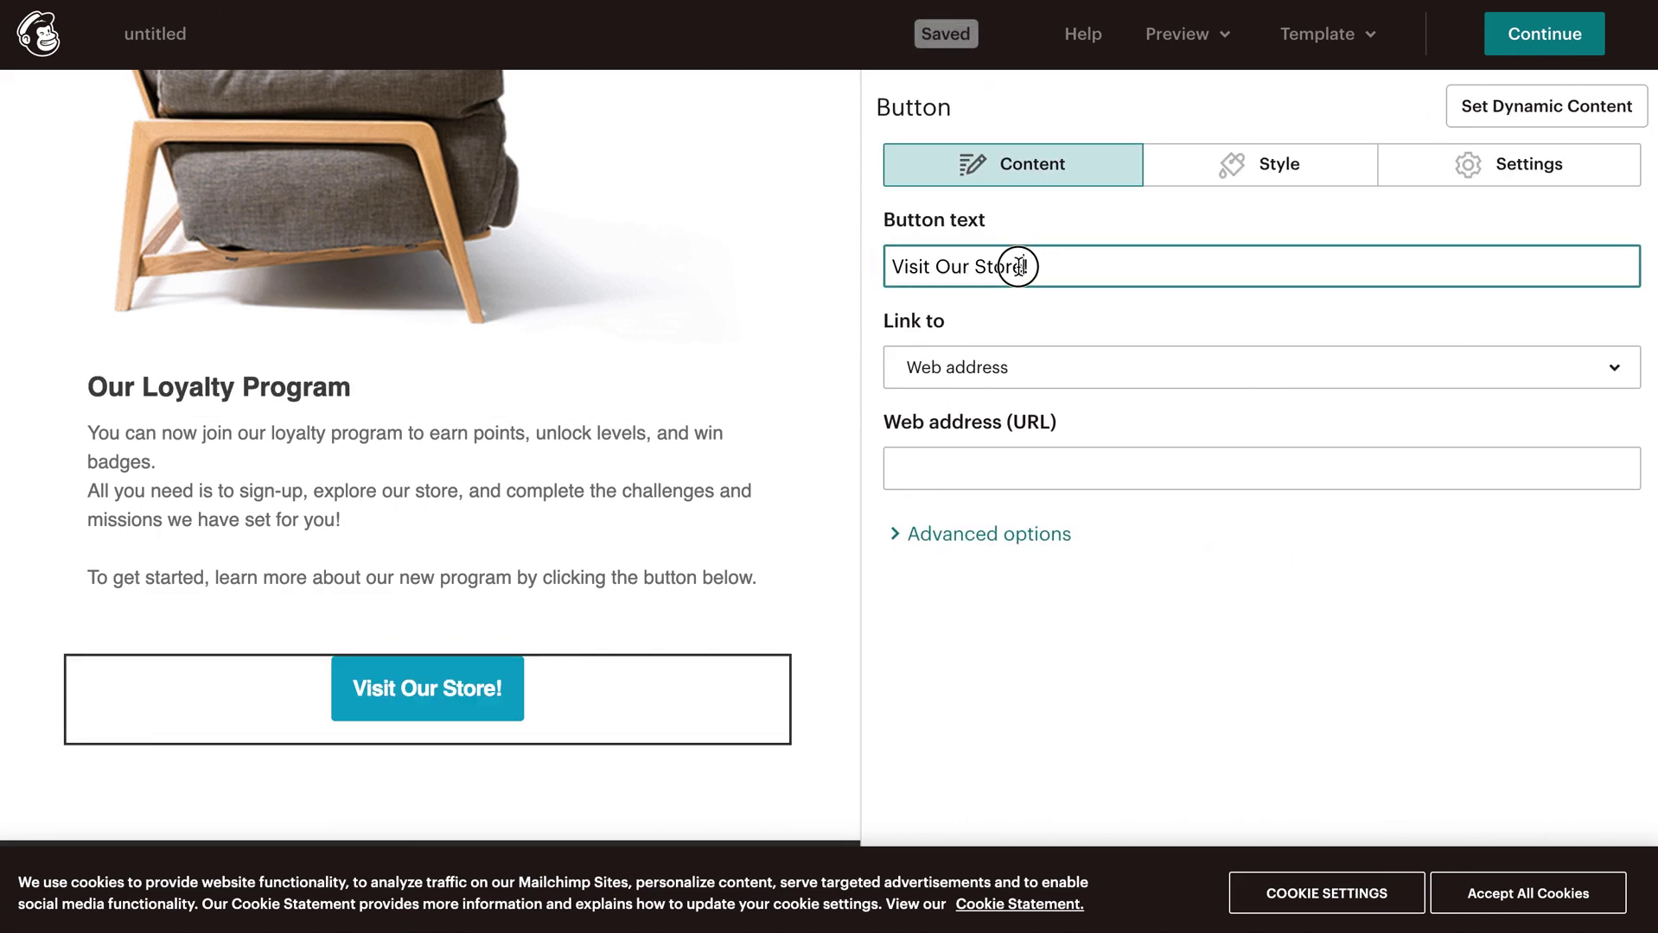
left_click_drag(1018, 266, 831, 267)
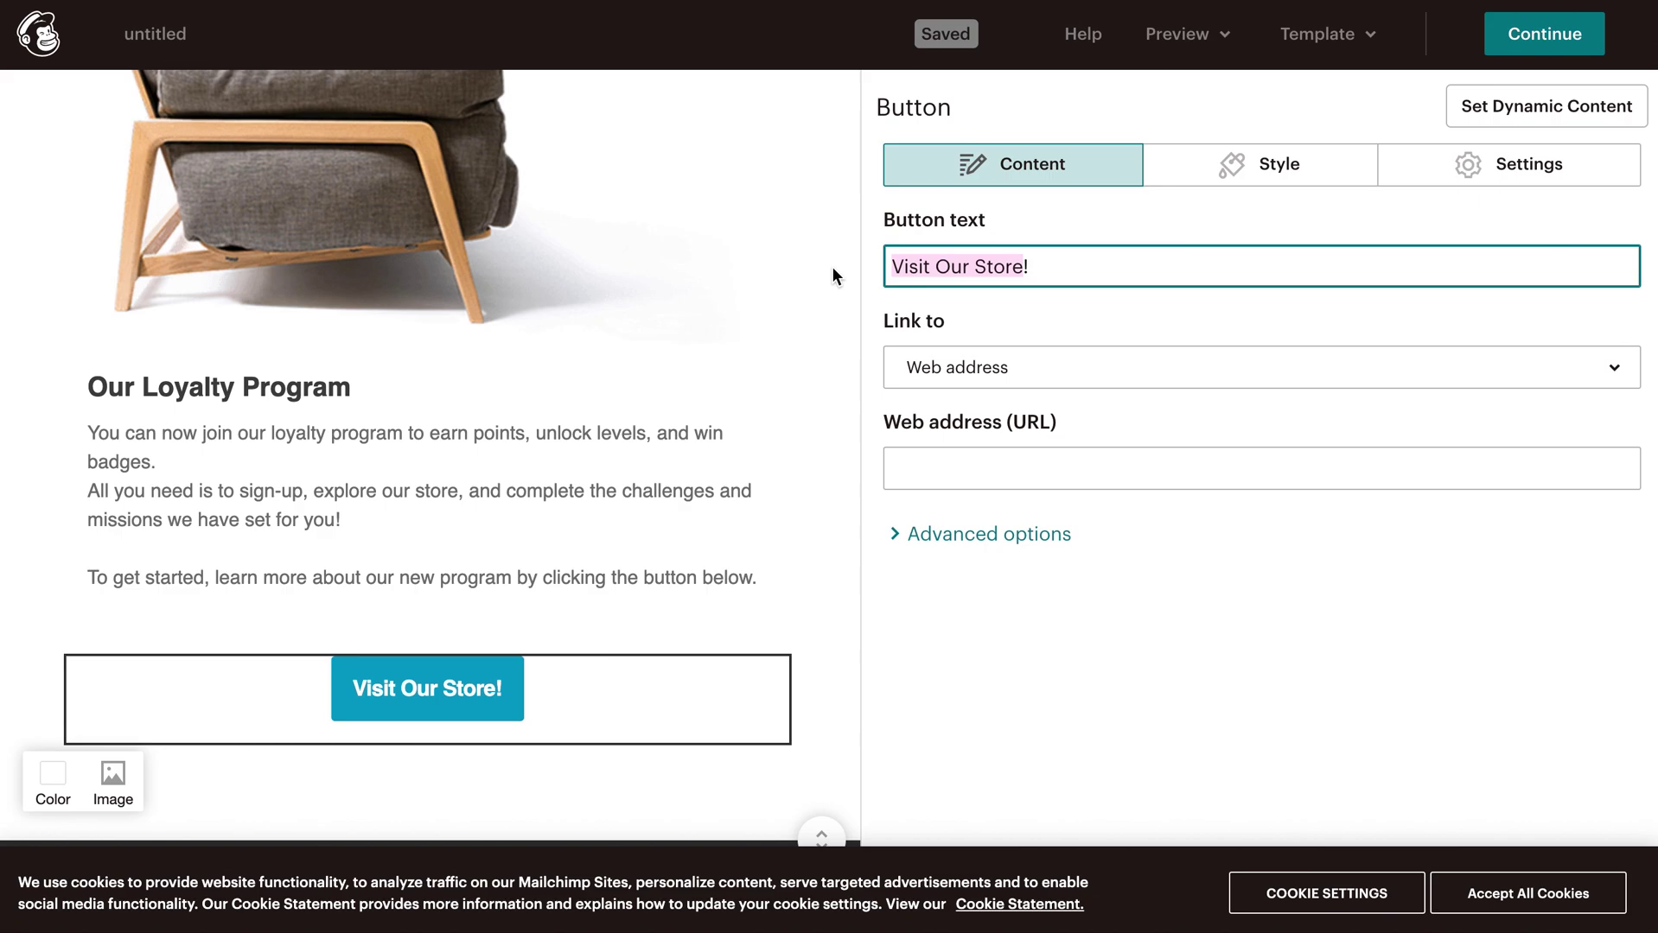
type("L")
type("earn ho")
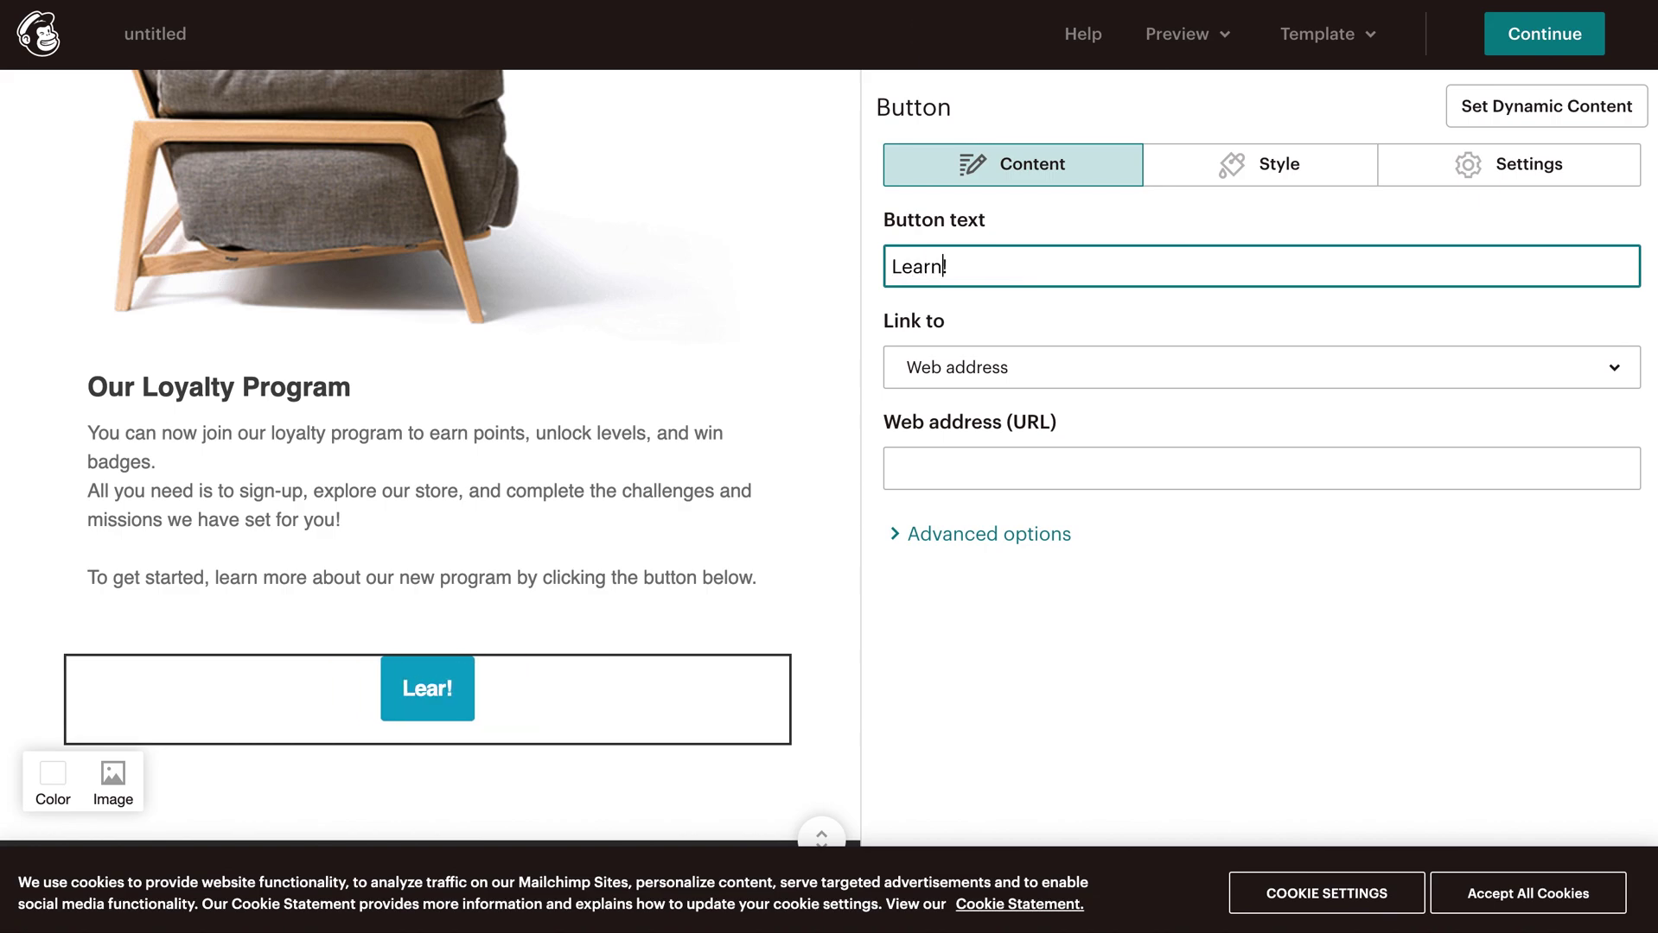
type("w our lo")
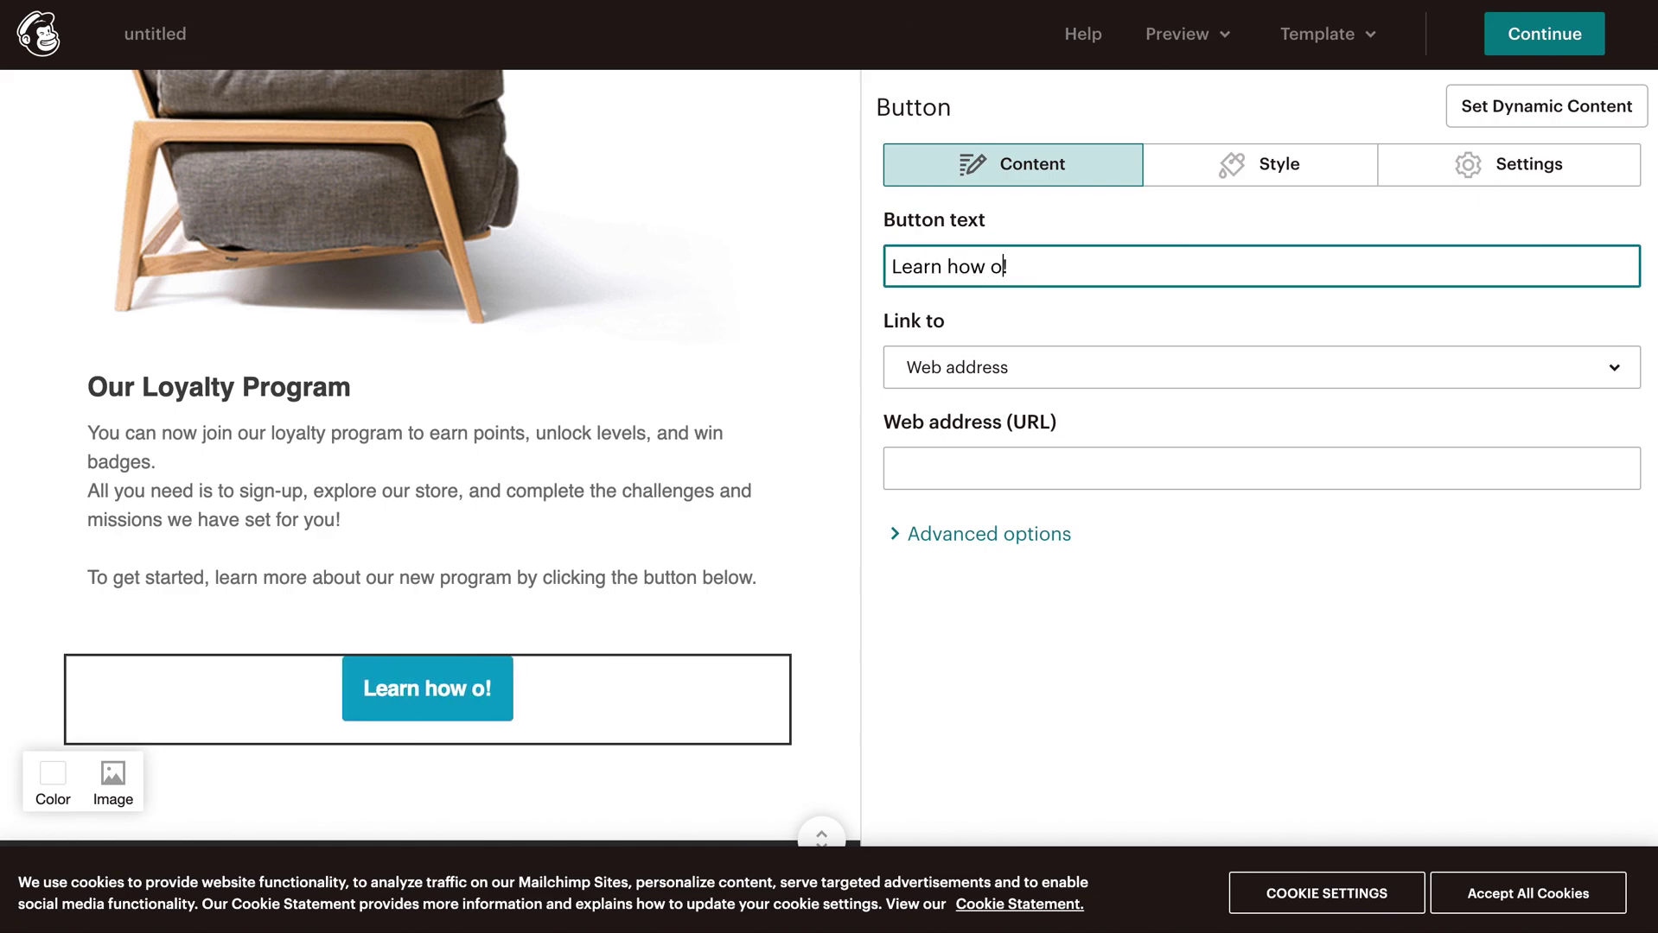
type("yalty p")
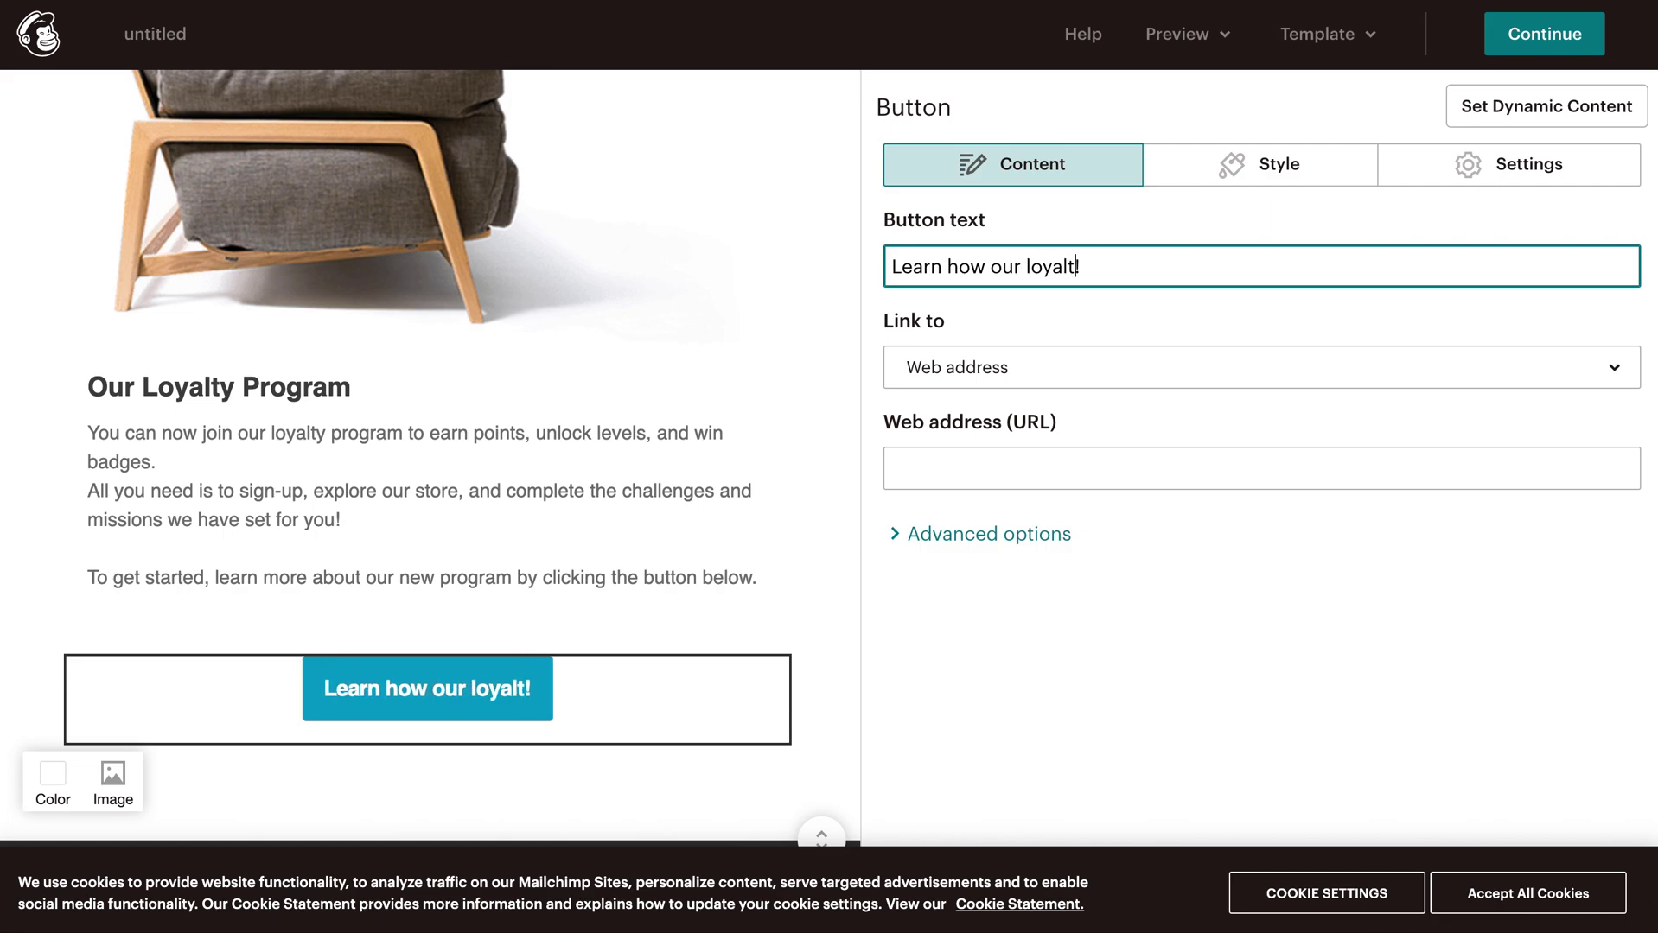
type("rogram w")
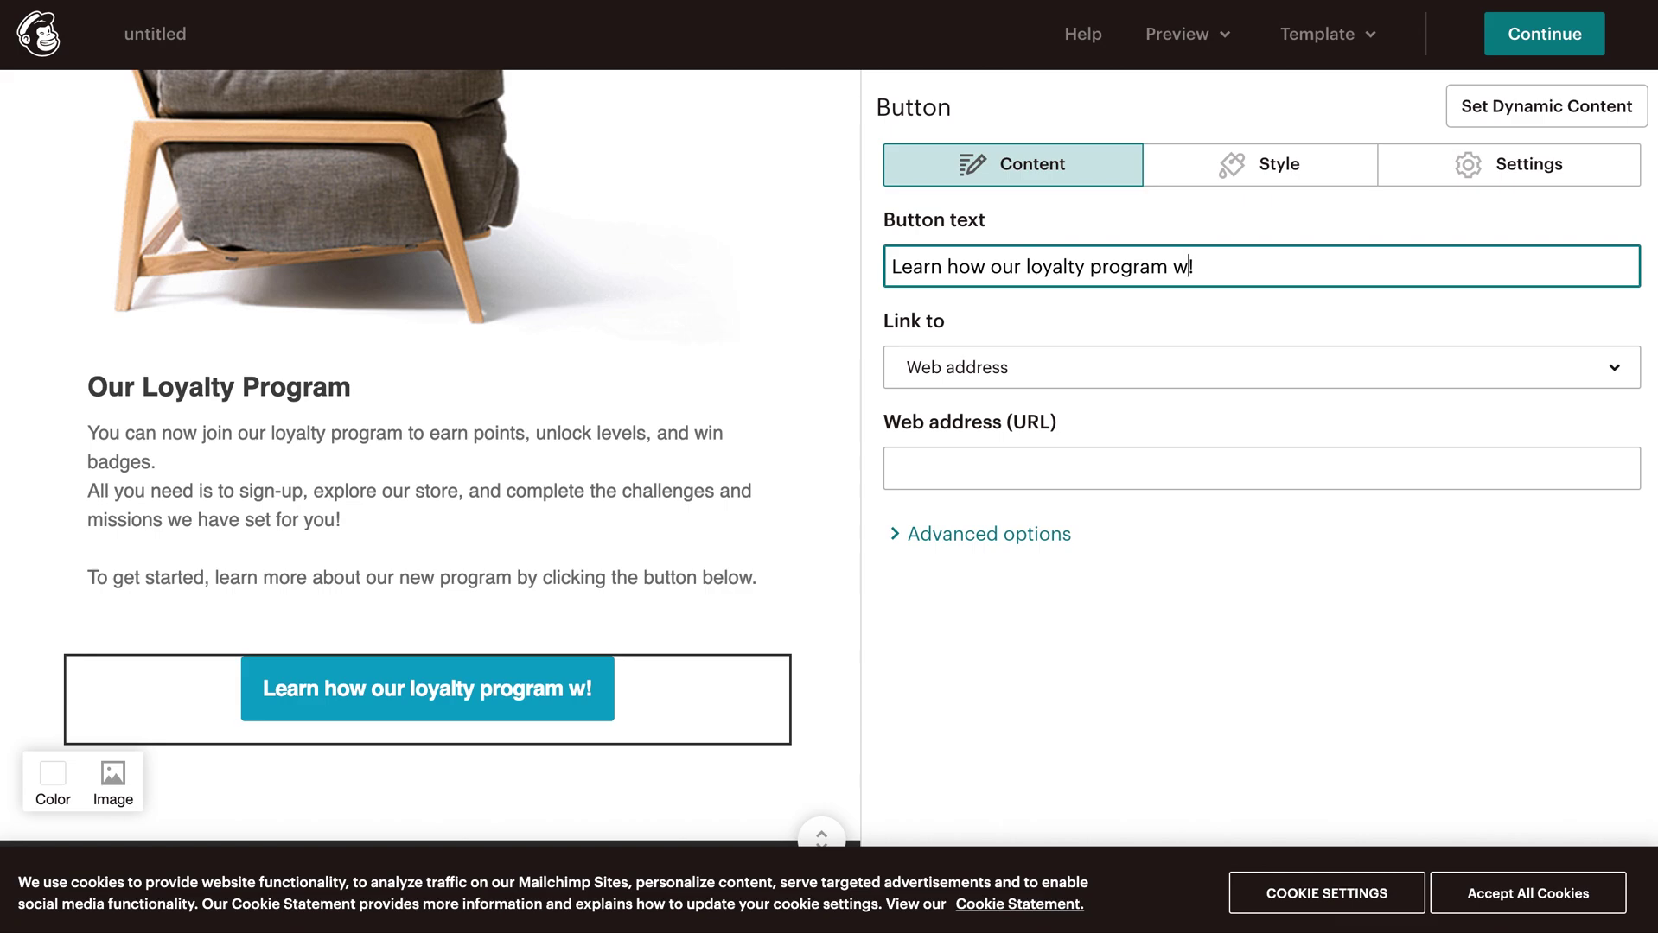
type("orks")
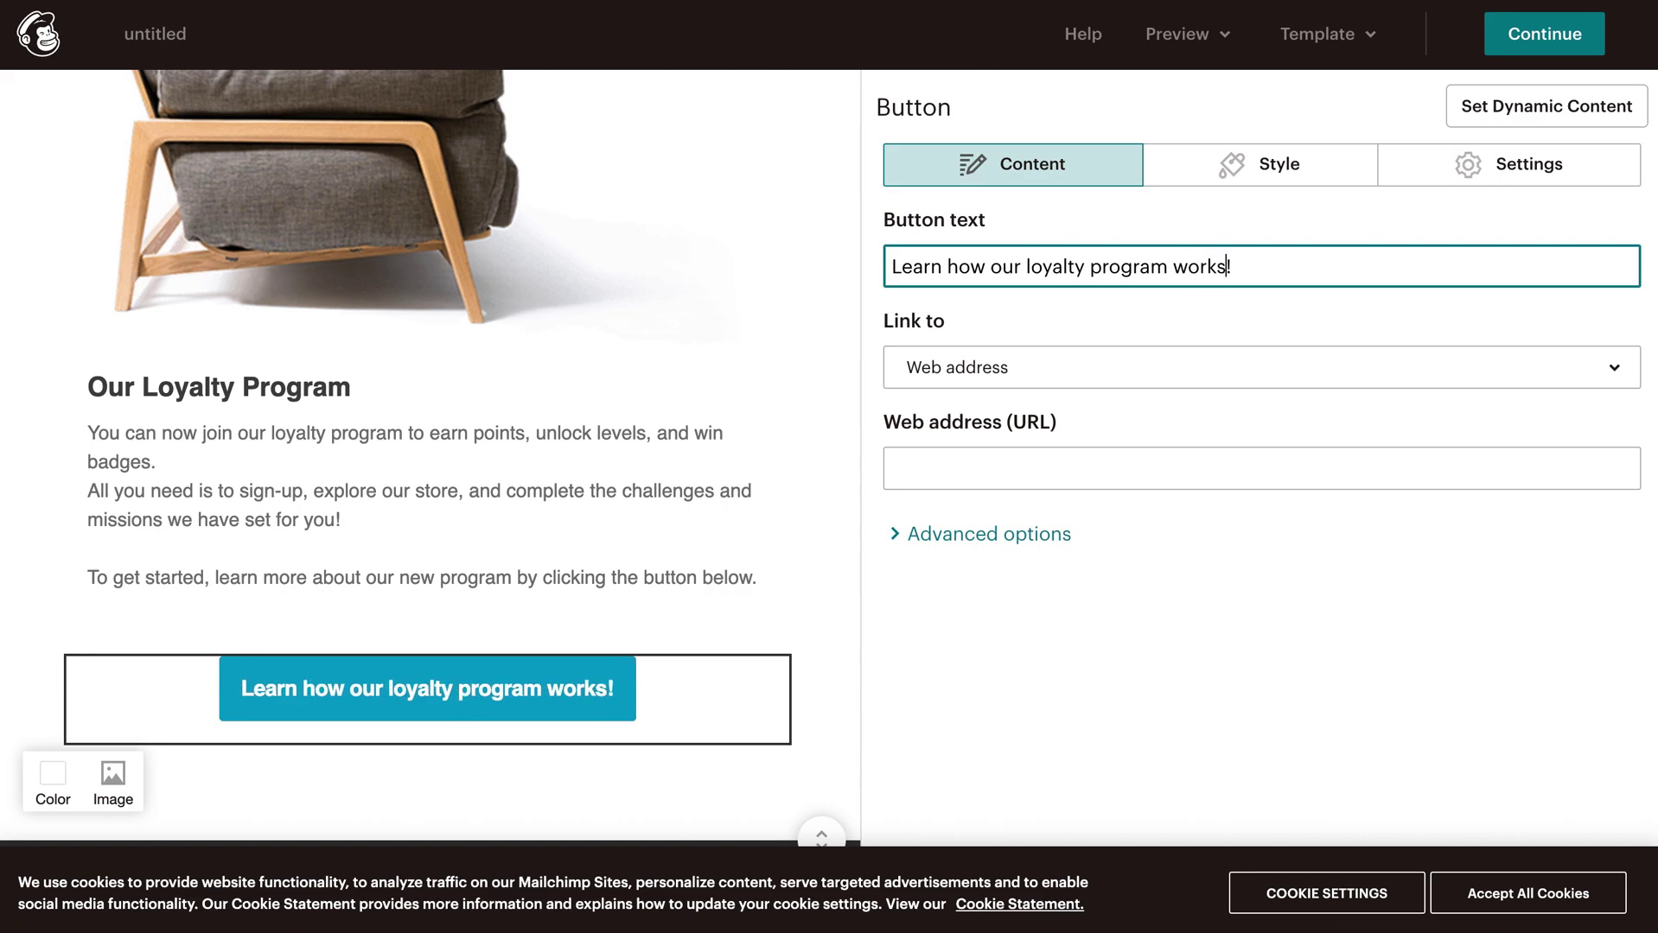
left_click(1018, 464)
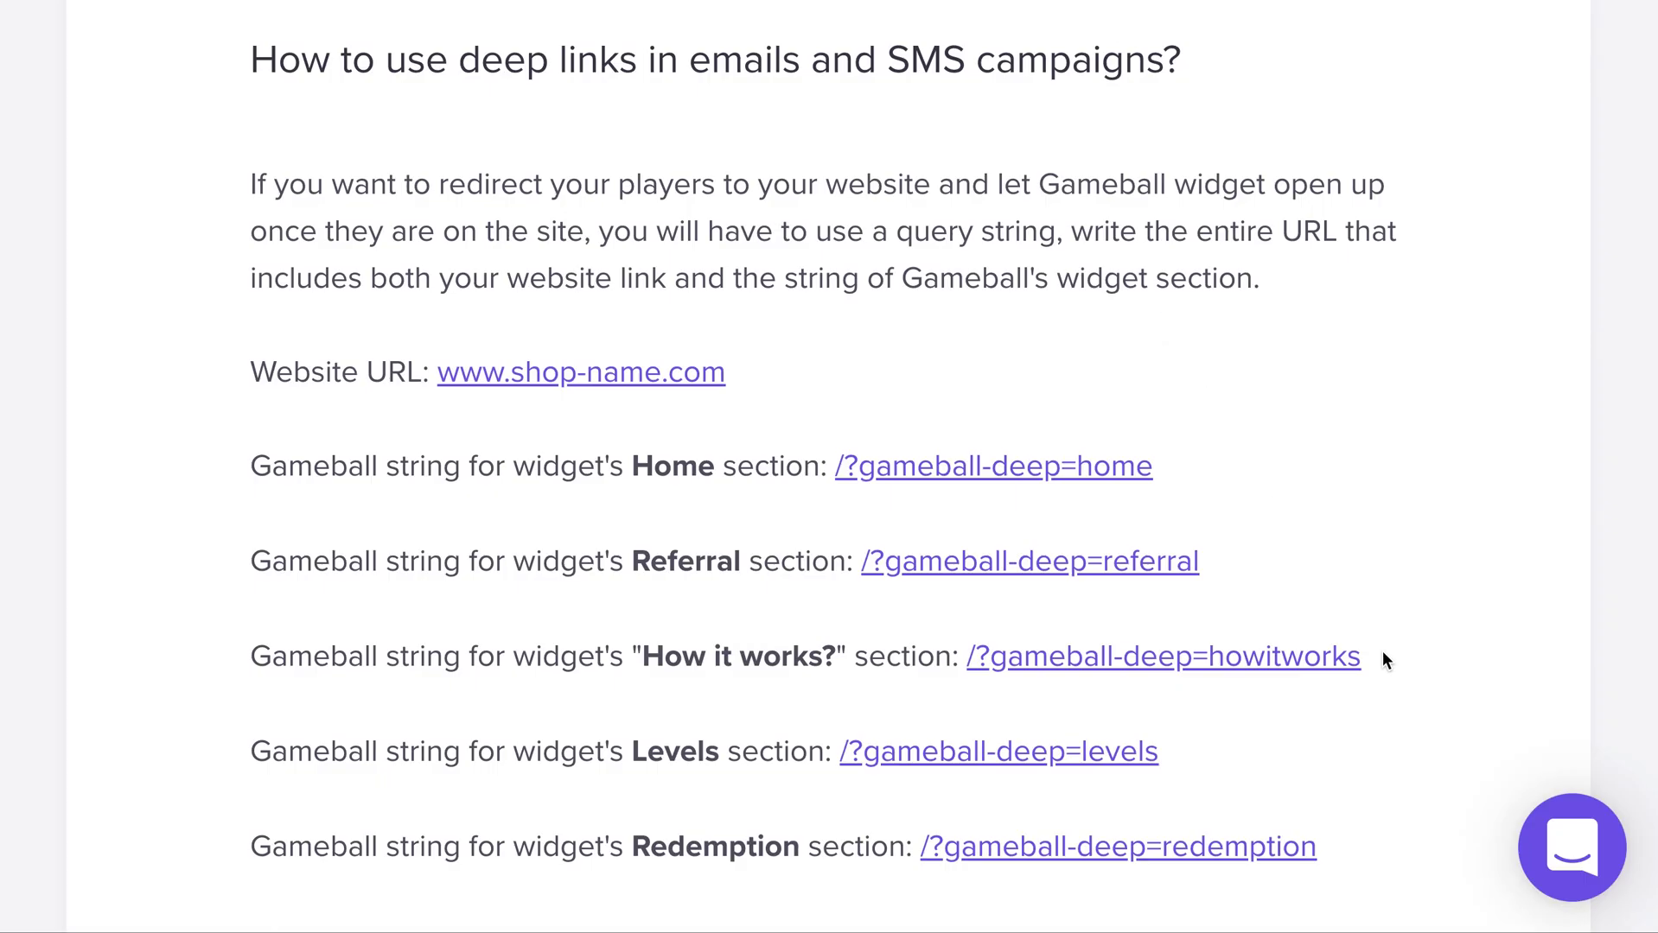
left_click_drag(1384, 661, 966, 660)
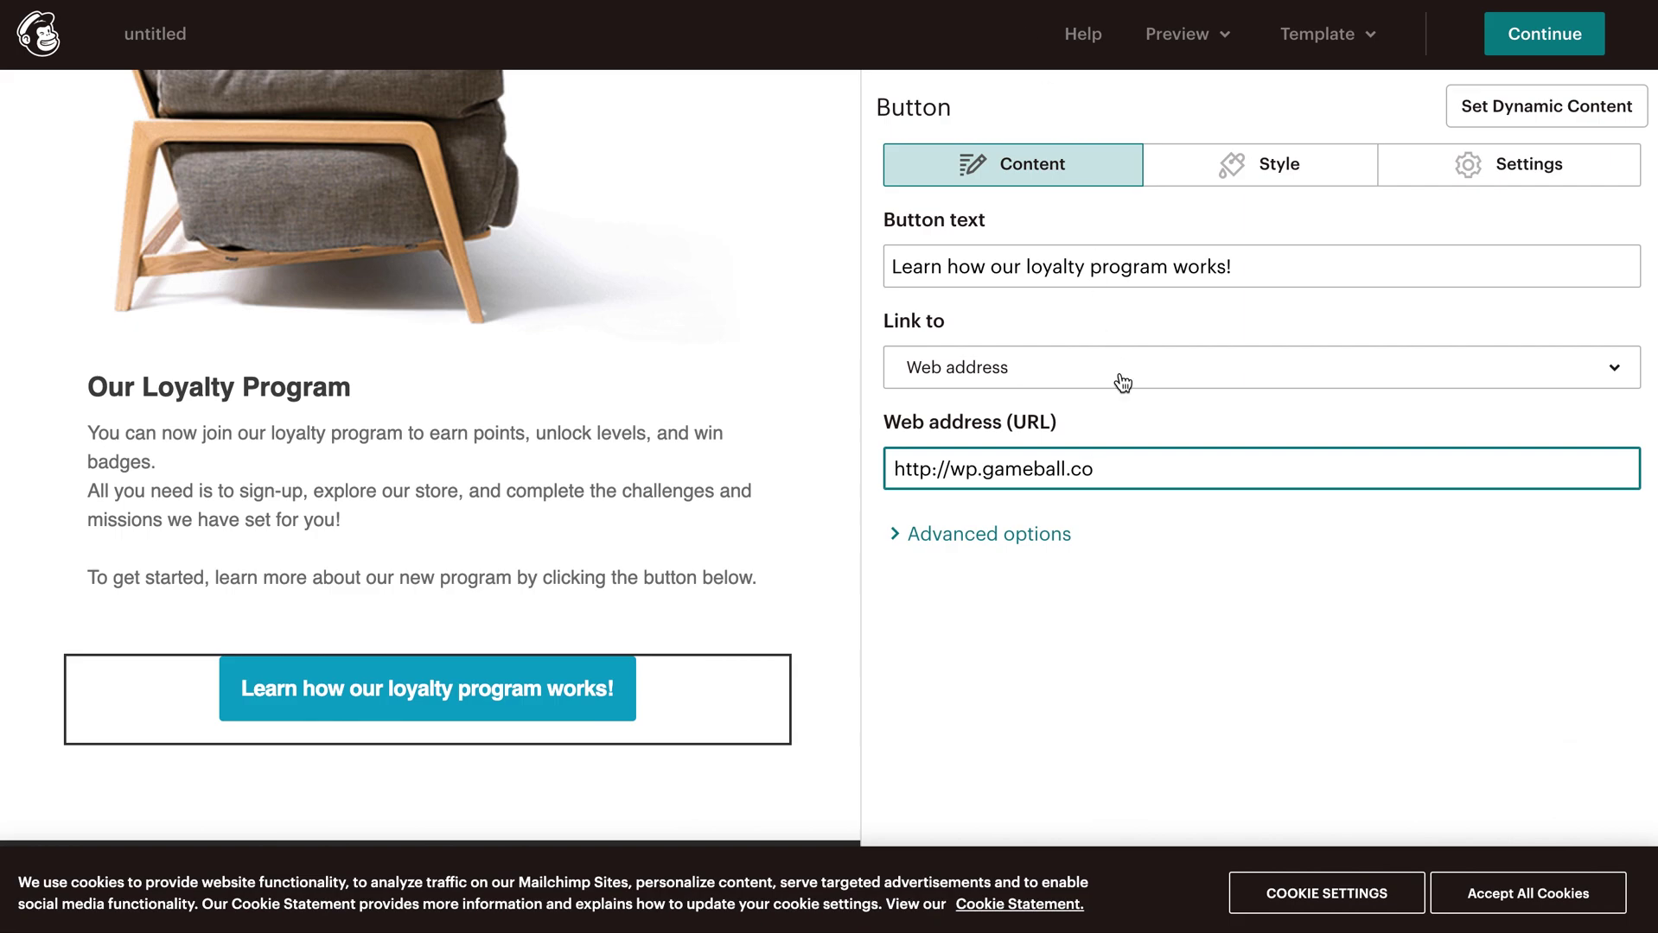
type("/?gameball-deep=howitworks")
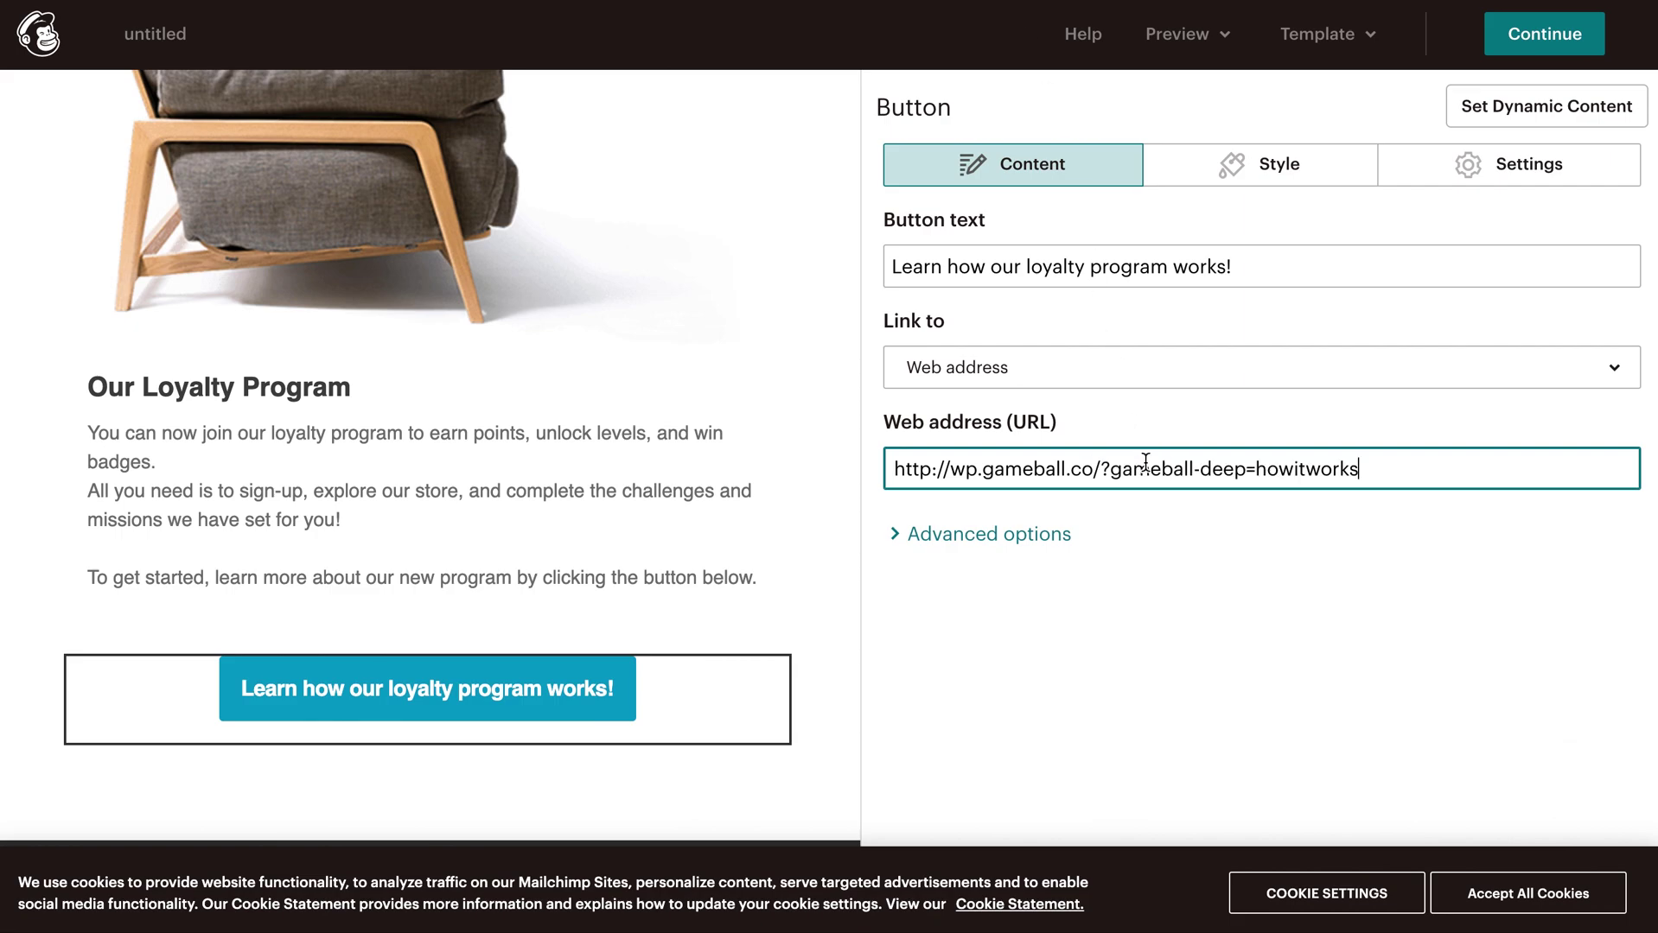
left_click(1564, 40)
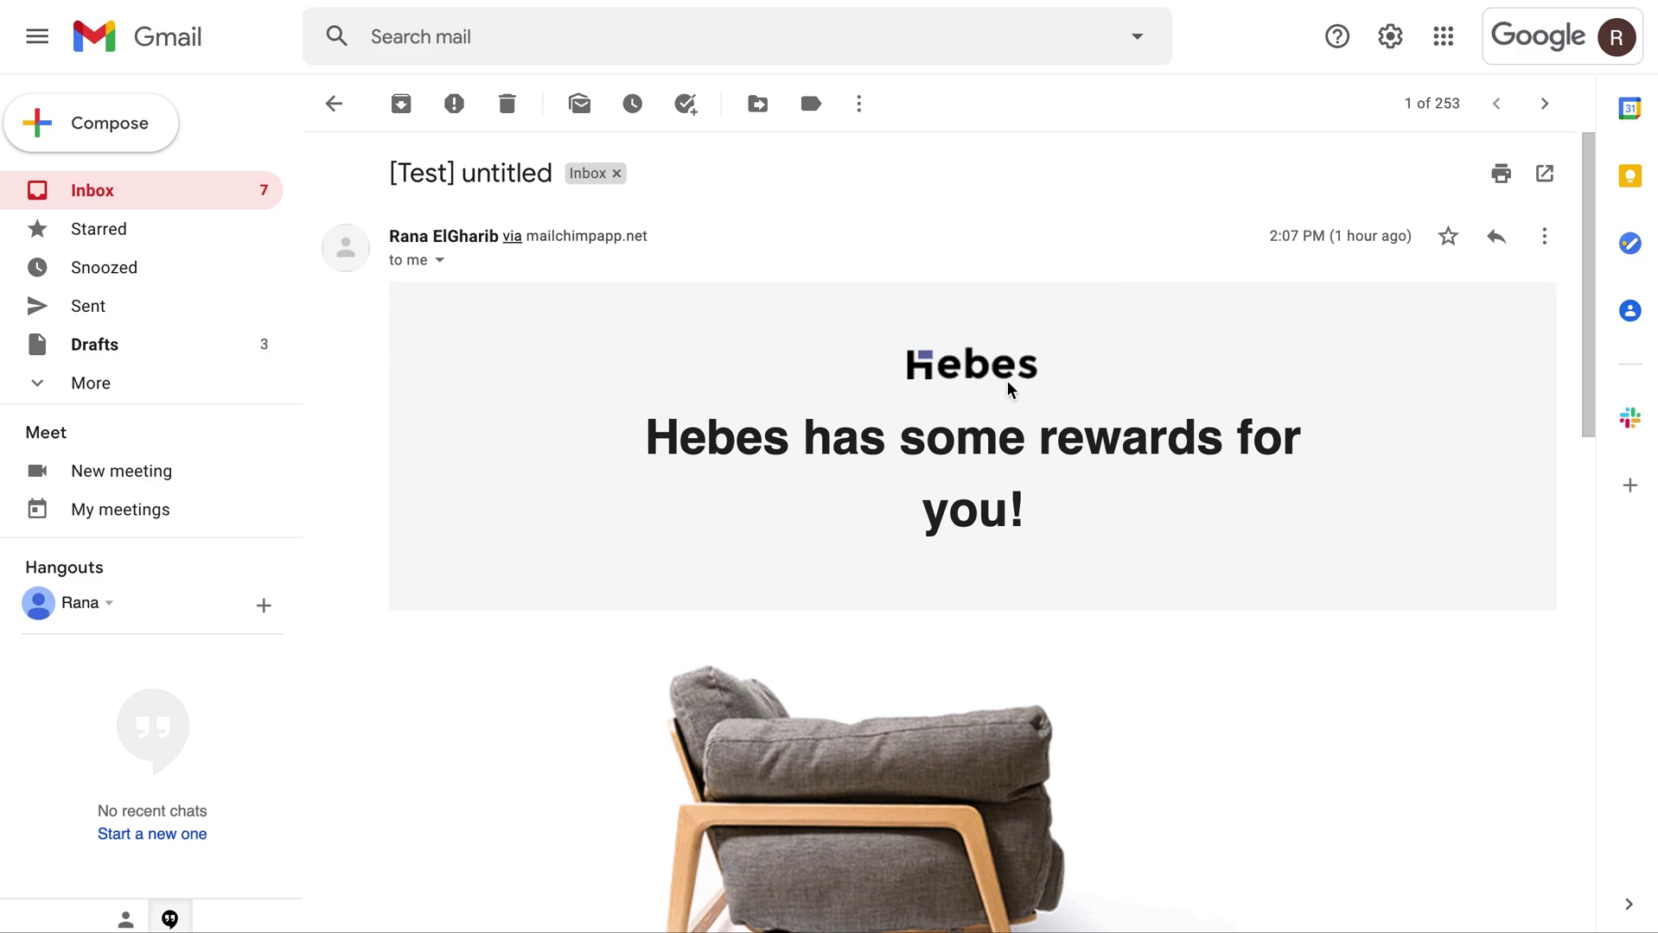
Click the test email's 'Learn how our loyalty program works!' button in Gmail.
scroll(1010, 391, "down", 7)
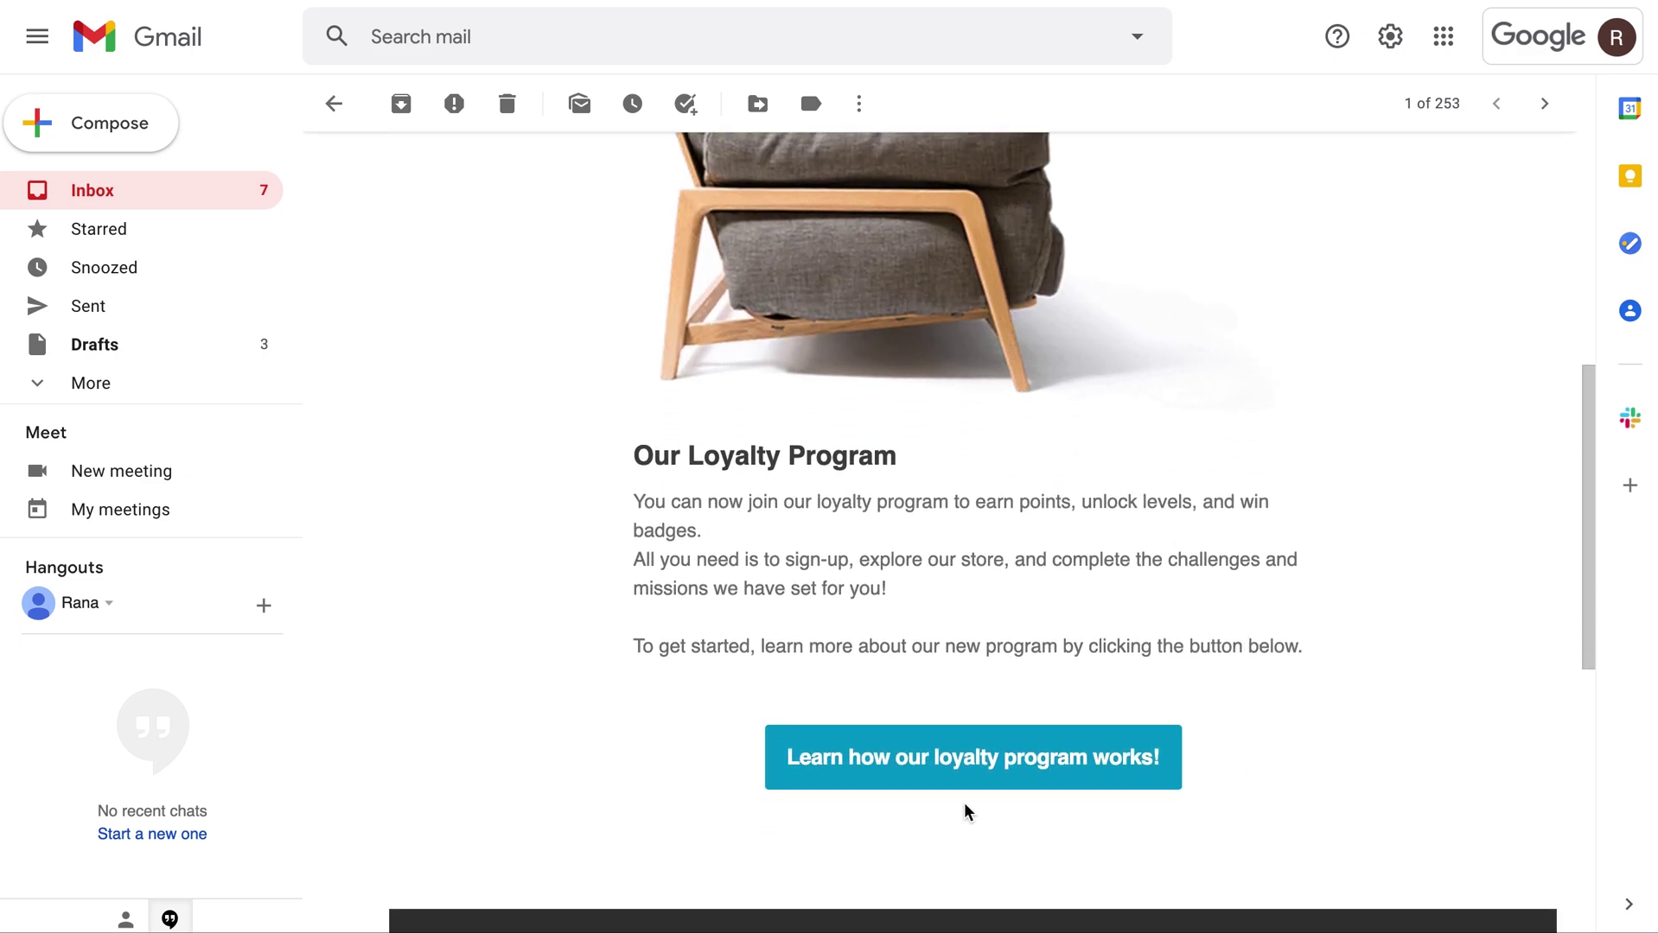
left_click(946, 757)
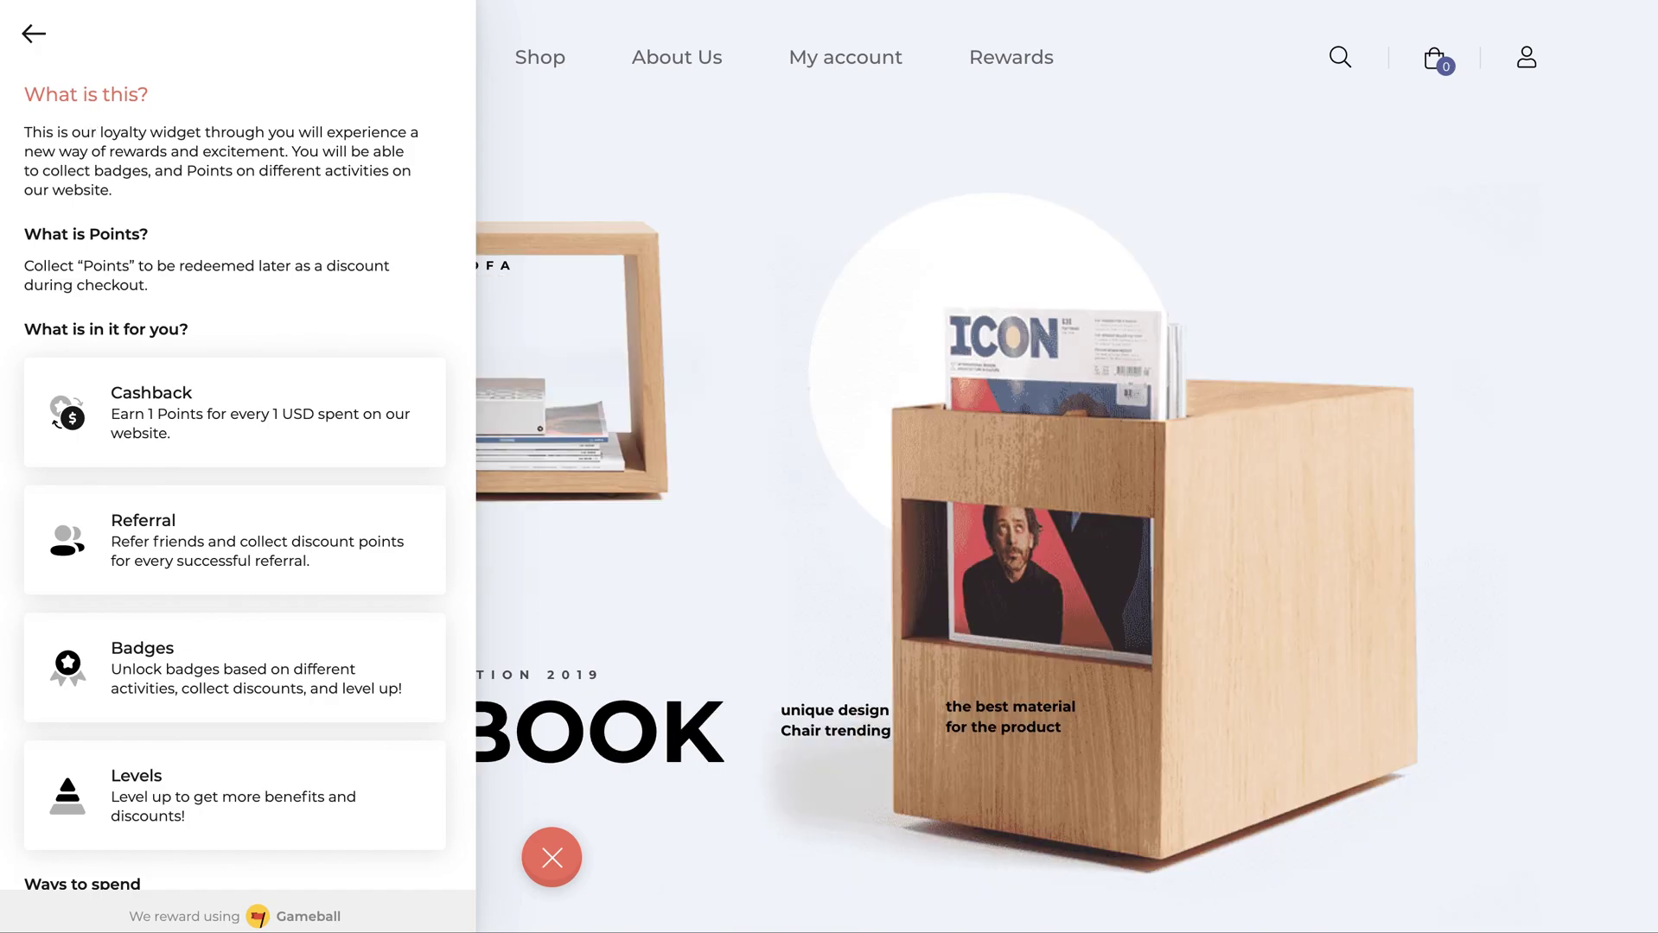
Close the Gameball 'What is this?' explainer with the red X.
left_click(556, 856)
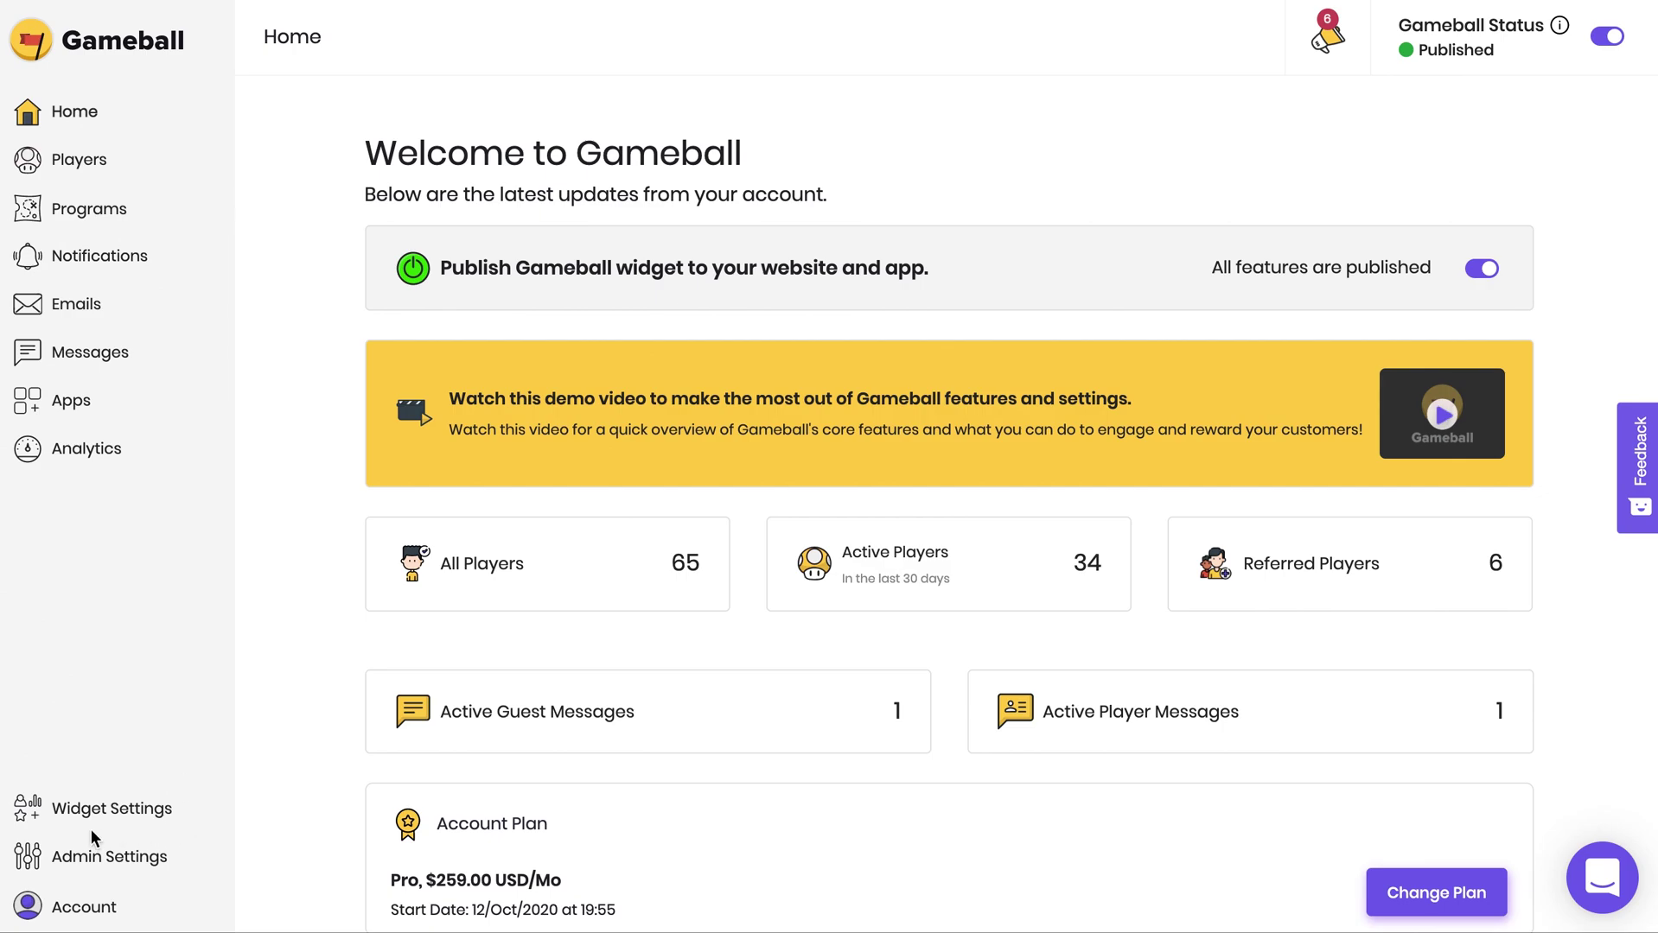
Save the sixth Widget Style button shape, then reopen Plus Rewards from the store's Rewards menu.
left_click(113, 817)
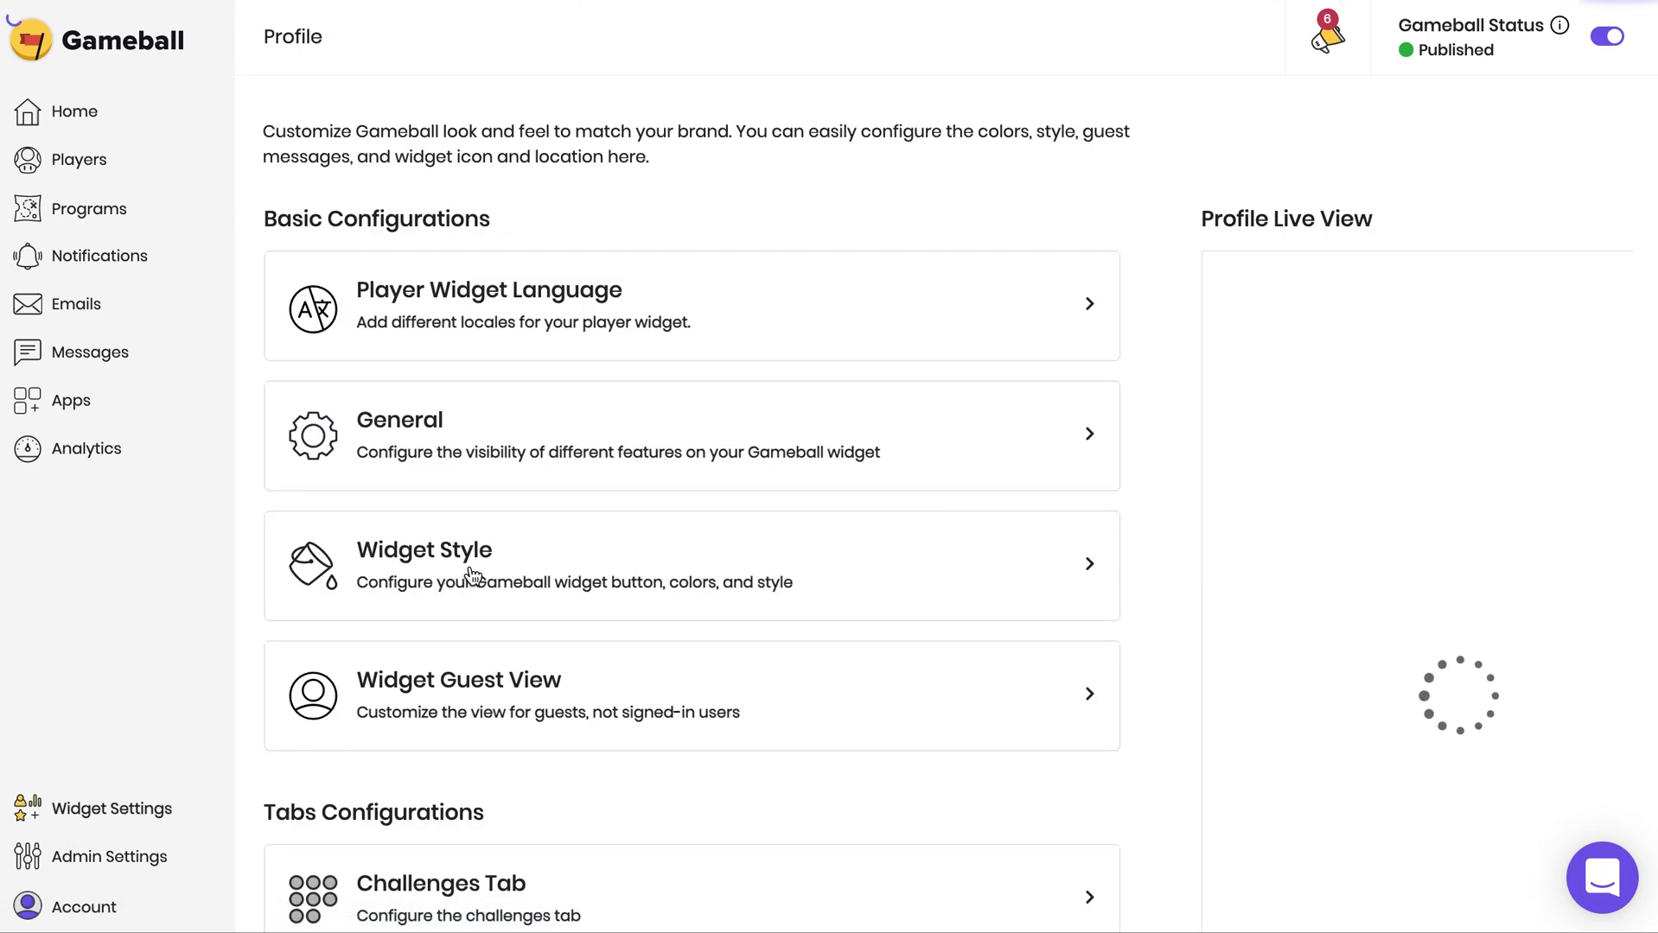
left_click(1026, 577)
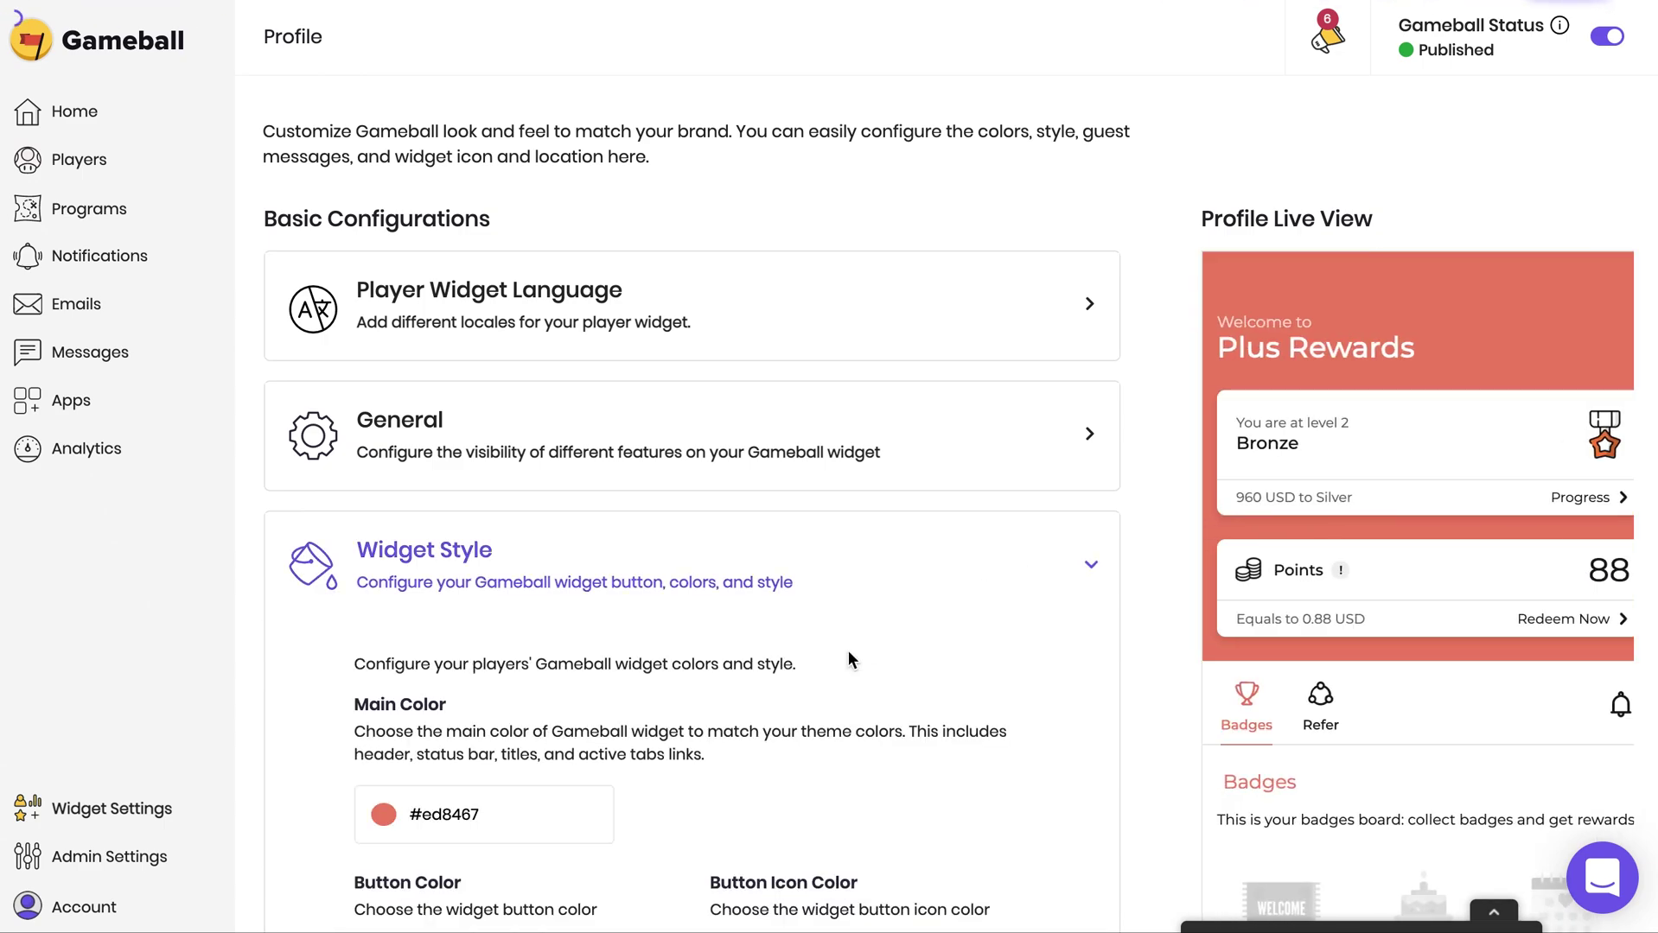
scroll(848, 657, "down", 7)
scroll(847, 657, "down", 3)
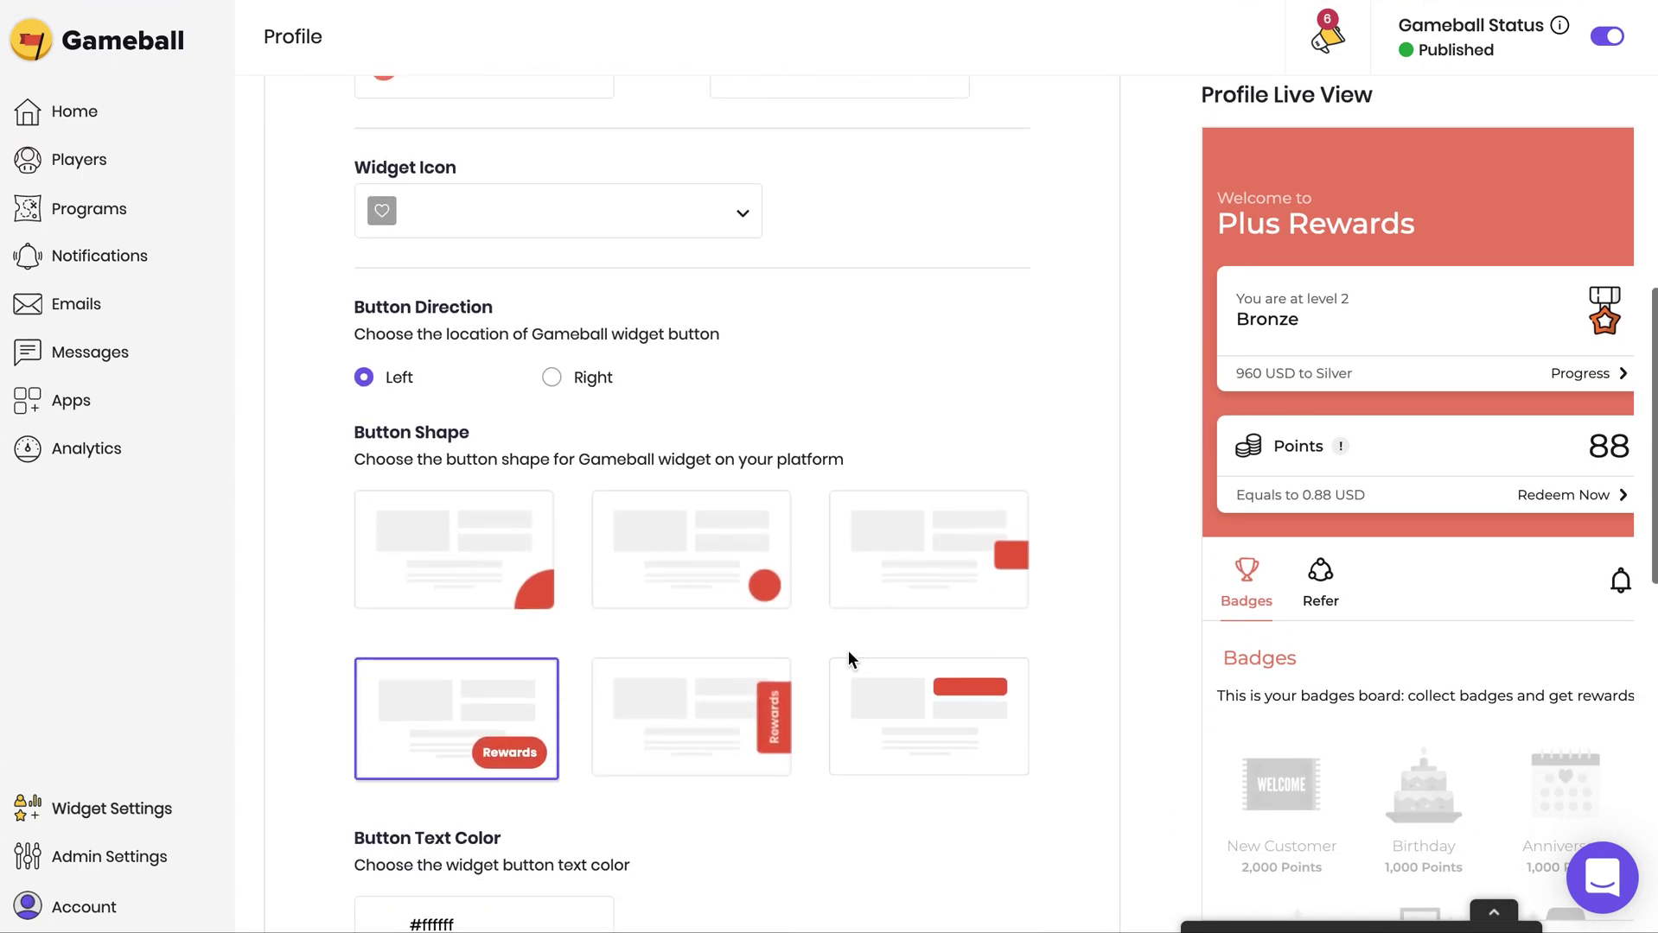
left_click(900, 711)
scroll(899, 712, "down", 4)
scroll(900, 721, "down", 1)
left_click(975, 769)
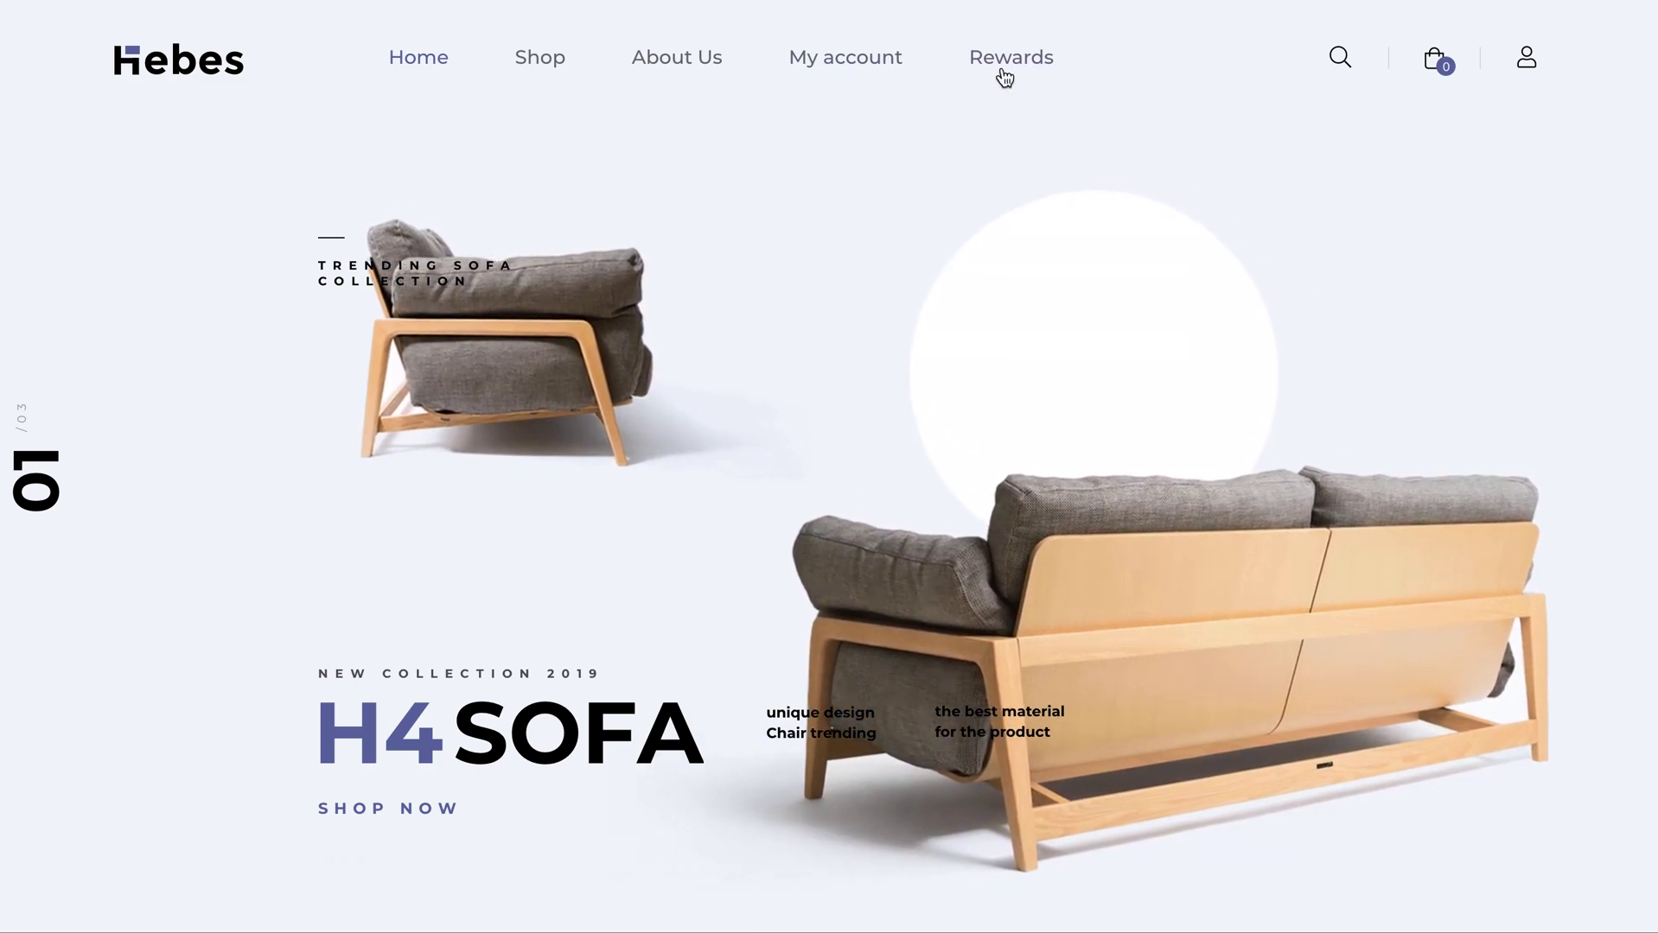
left_click(1021, 67)
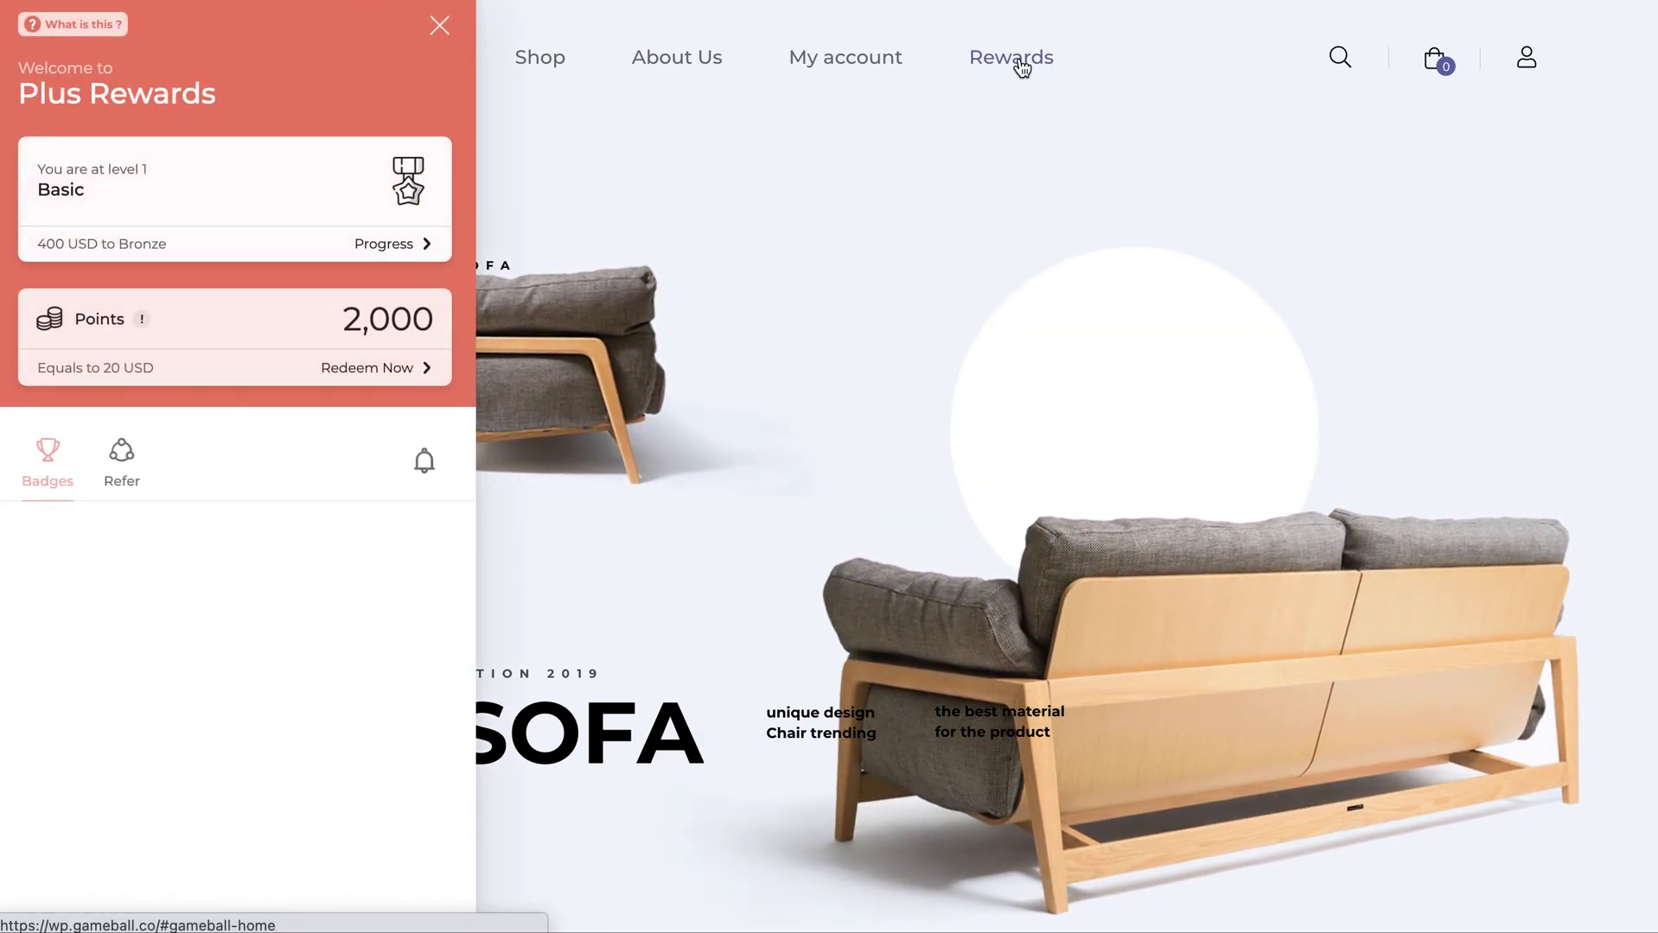